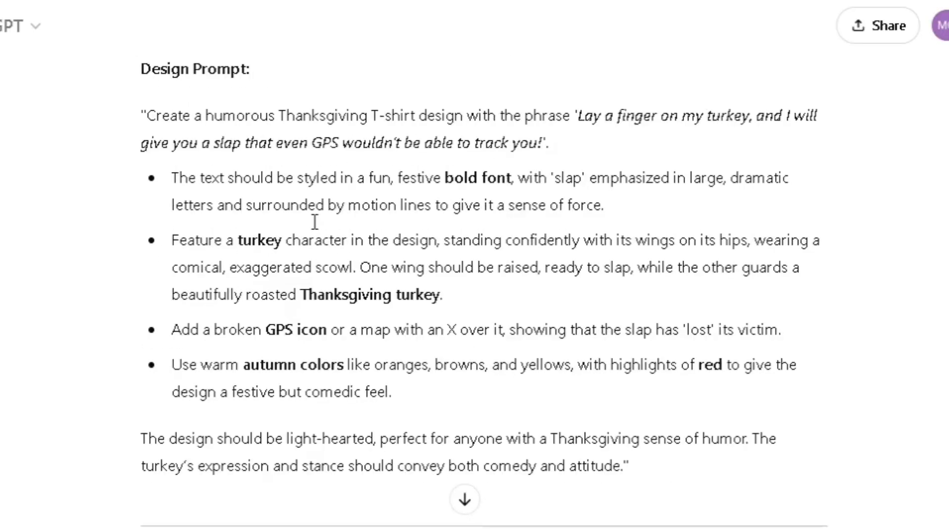
Review the Thanksgiving turkey T-shirt request and its design prompt, including the slogan phrase and the style instructions.
{"action": "scroll", "coordinate": [314, 221], "scroll_direction": "up", "scroll_amount": 4}
{"action": "scroll", "coordinate": [314, 222], "scroll_direction": "up", "scroll_amount": 2}
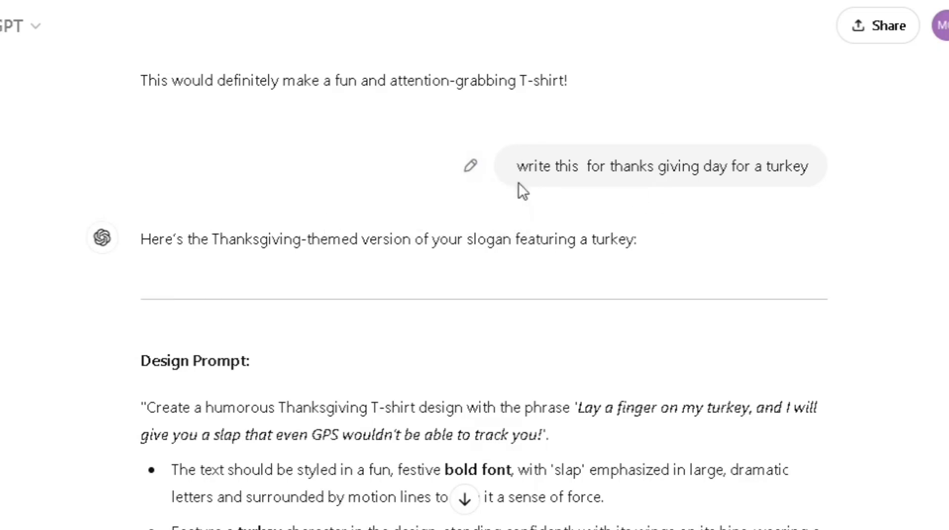
{"action": "left_click_drag", "start_coordinate": [511, 192], "coordinate": [594, 261]}
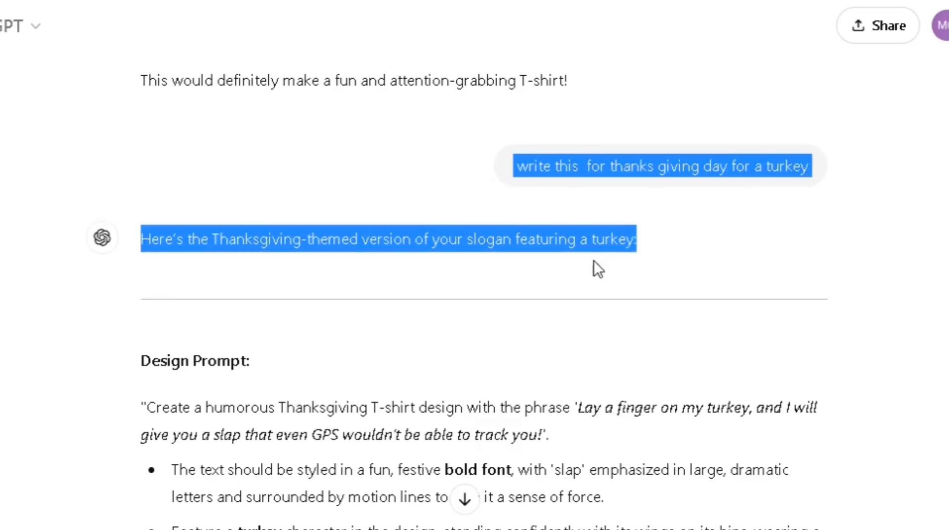
{"action": "left_click", "coordinate": [448, 289]}
{"action": "scroll", "coordinate": [434, 306], "scroll_direction": "down", "scroll_amount": 2}
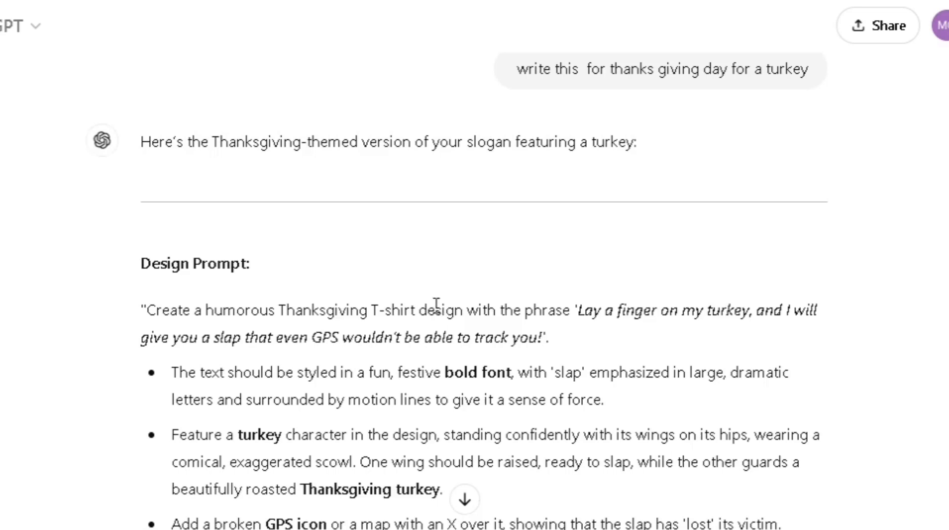
{"action": "scroll", "coordinate": [434, 296], "scroll_direction": "down", "scroll_amount": 2}
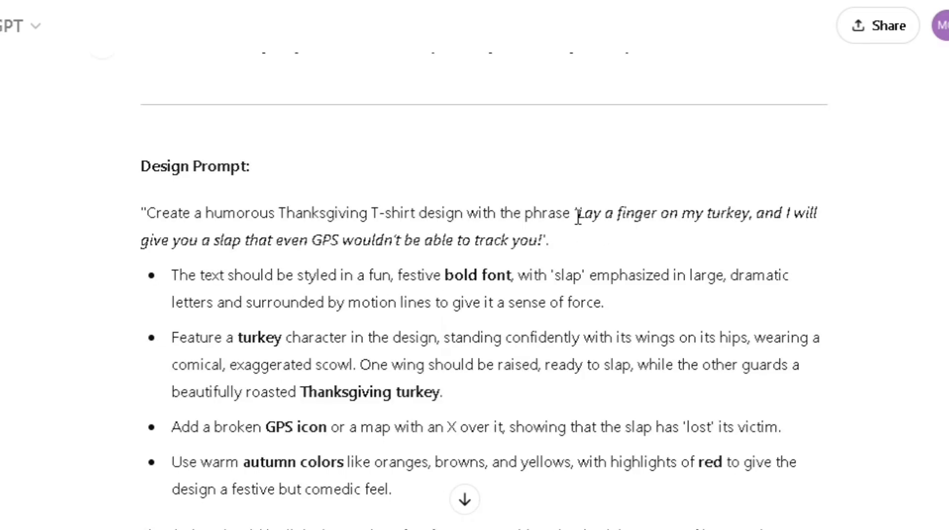
{"action": "left_click_drag", "start_coordinate": [571, 210], "coordinate": [835, 243]}
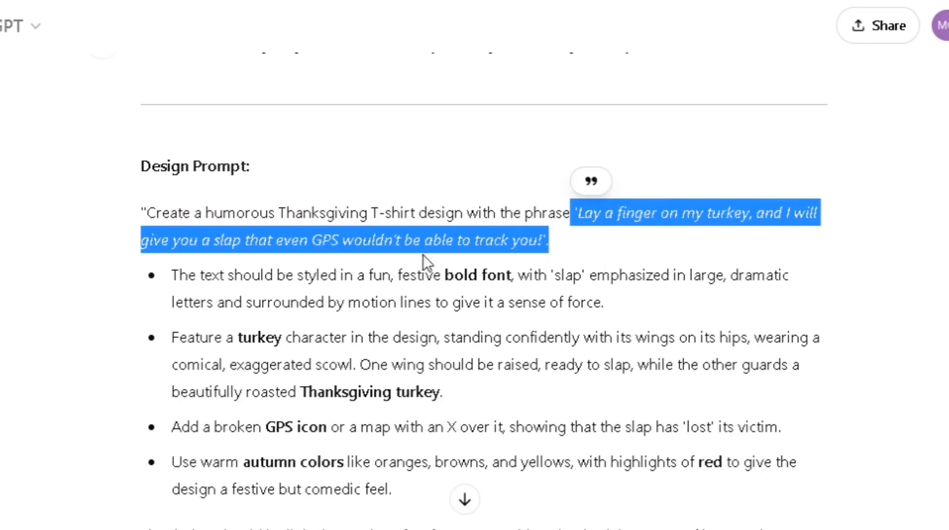
{"action": "left_click", "coordinate": [103, 313]}
{"action": "scroll", "coordinate": [133, 186], "scroll_direction": "down", "scroll_amount": 4}
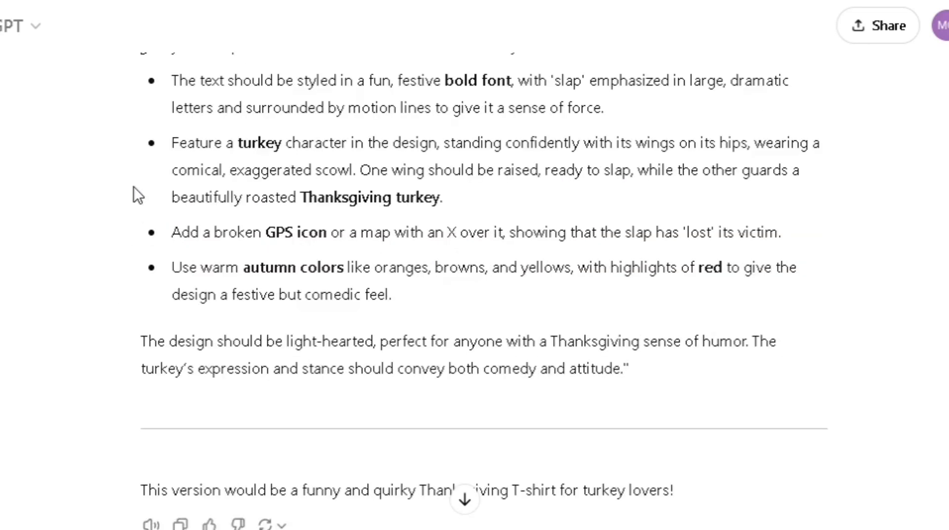
{"action": "scroll", "coordinate": [133, 197], "scroll_direction": "down", "scroll_amount": 6}
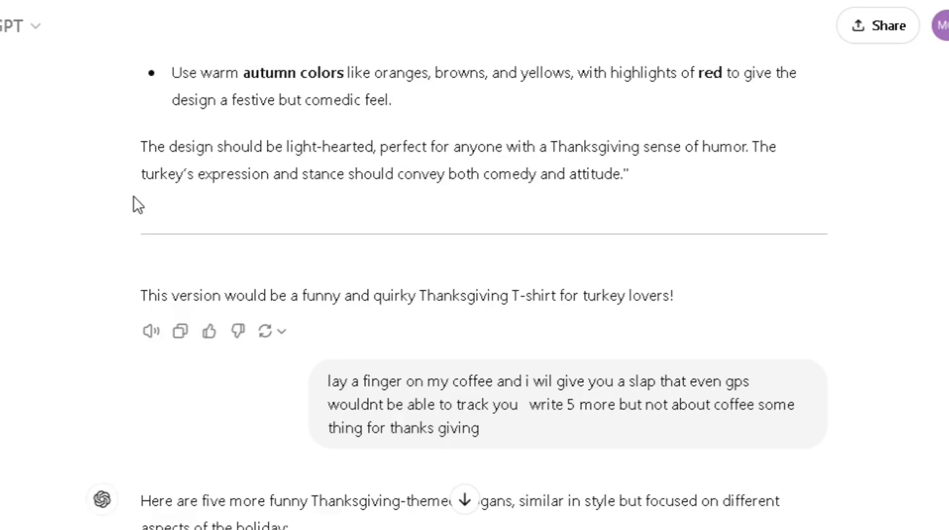
Review the request for five more Thanksgiving slogans and the resulting list, focusing on the fifth slogan about stealing gravy.
{"action": "scroll", "coordinate": [183, 236], "scroll_direction": "down", "scroll_amount": 2}
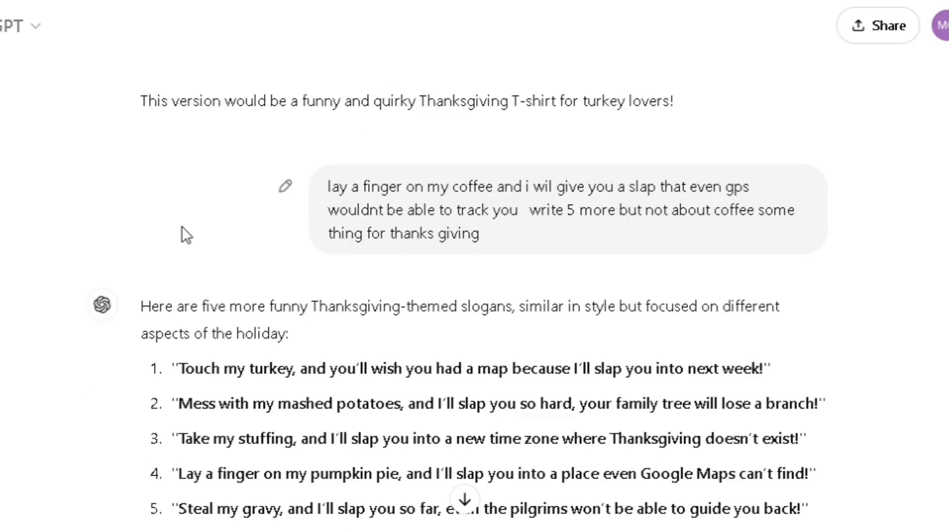
{"action": "scroll", "coordinate": [144, 124], "scroll_direction": "up", "scroll_amount": 2}
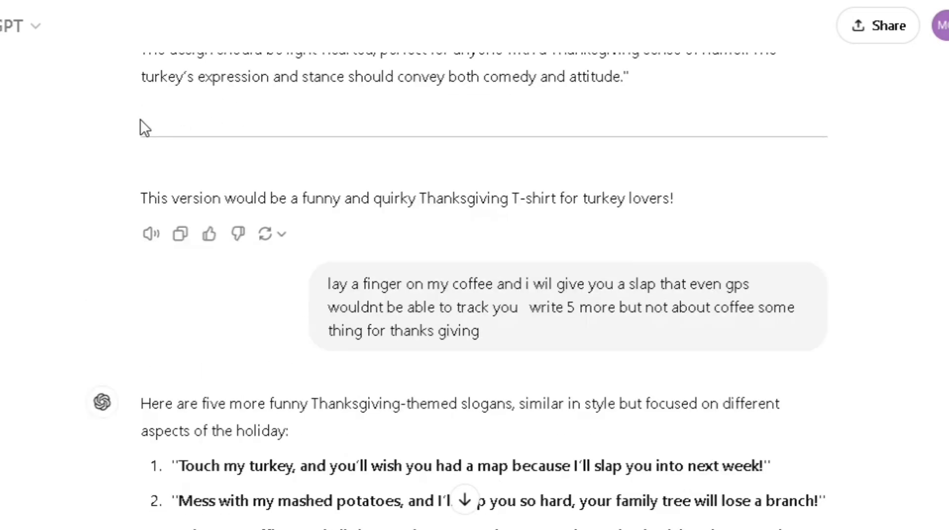
{"action": "scroll", "coordinate": [140, 122], "scroll_direction": "down", "scroll_amount": 2}
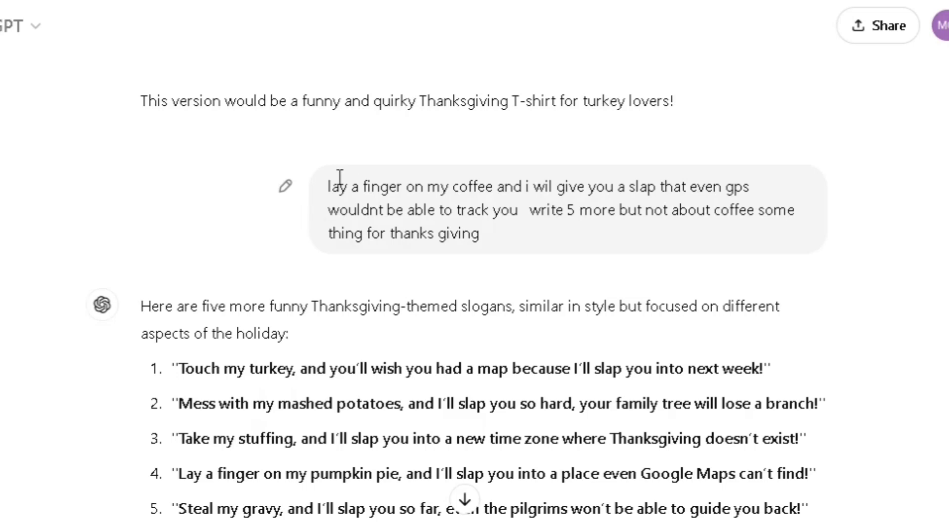
{"action": "left_click_drag", "start_coordinate": [480, 234], "coordinate": [344, 166]}
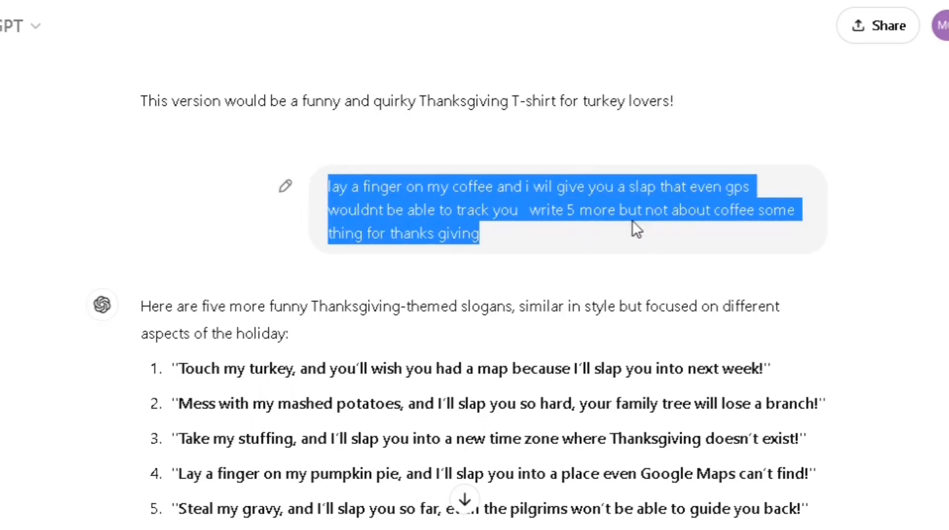
{"action": "scroll", "coordinate": [588, 253], "scroll_direction": "up", "scroll_amount": 2}
{"action": "left_click", "coordinate": [400, 209]}
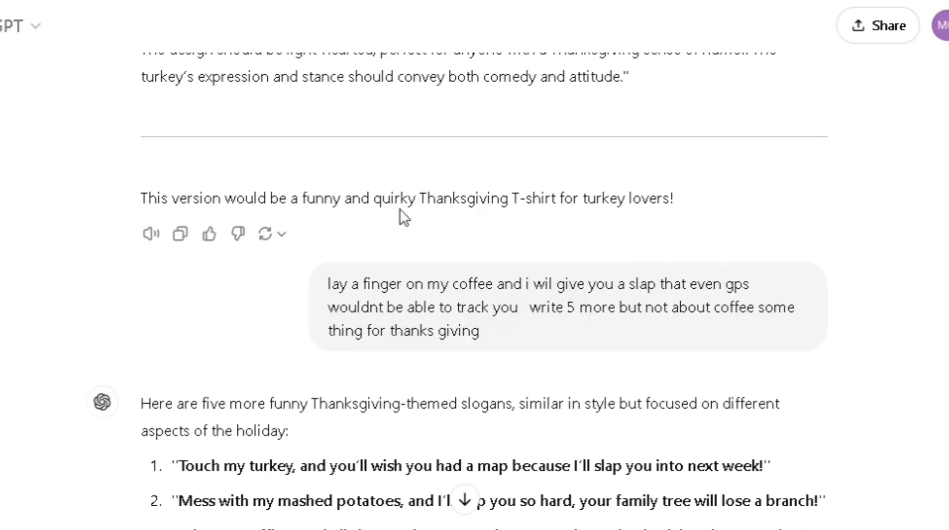
{"action": "scroll", "coordinate": [400, 208], "scroll_direction": "down", "scroll_amount": 6}
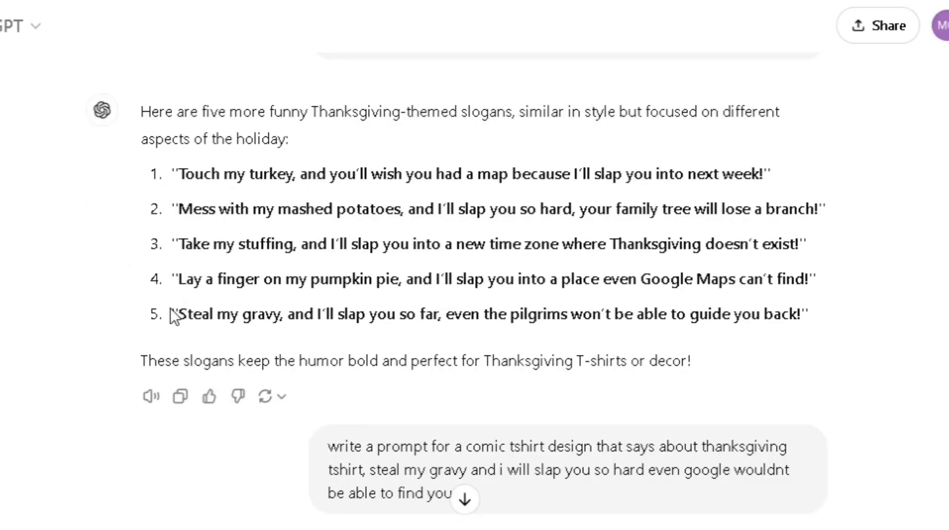
{"action": "left_click_drag", "start_coordinate": [173, 316], "coordinate": [812, 315]}
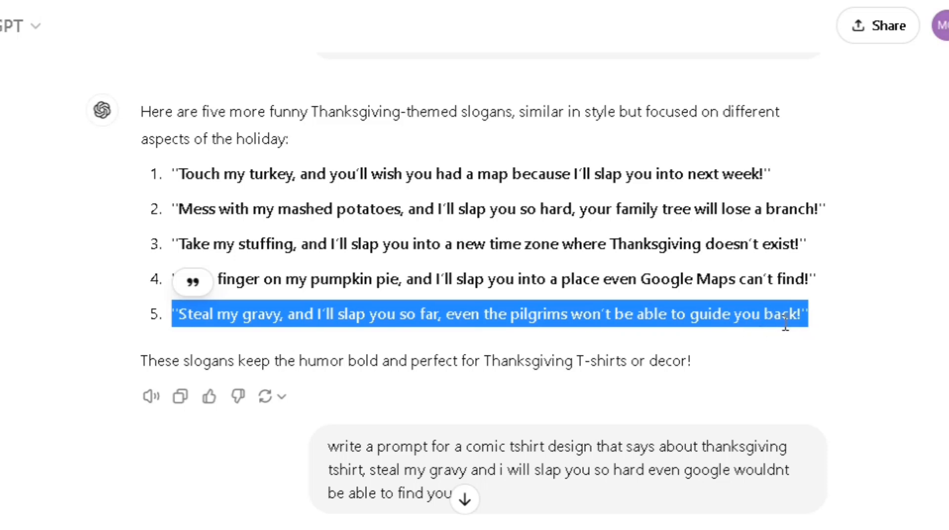
{"action": "left_click", "coordinate": [834, 316]}
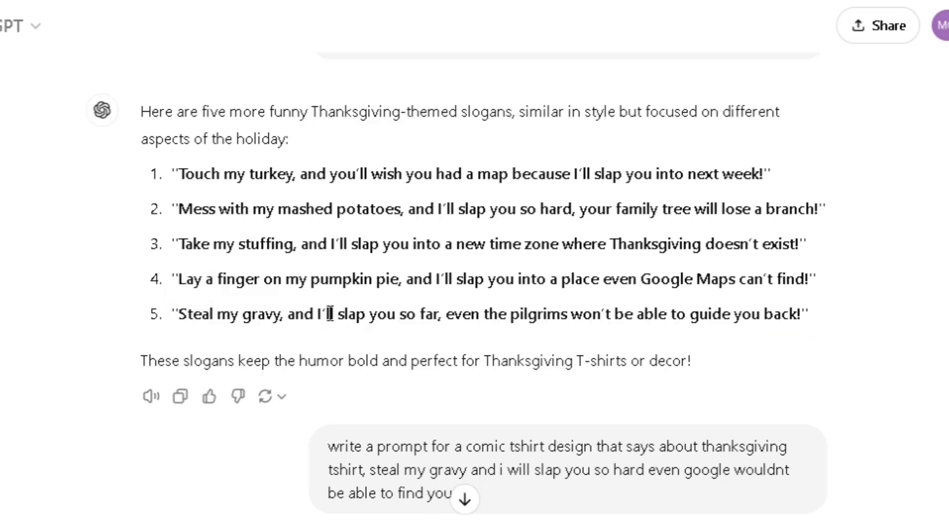
Examine the request for a comic T-shirt design prompt about stealing gravy and the introductory line of its reply.
{"action": "scroll", "coordinate": [329, 313], "scroll_direction": "down", "scroll_amount": 3}
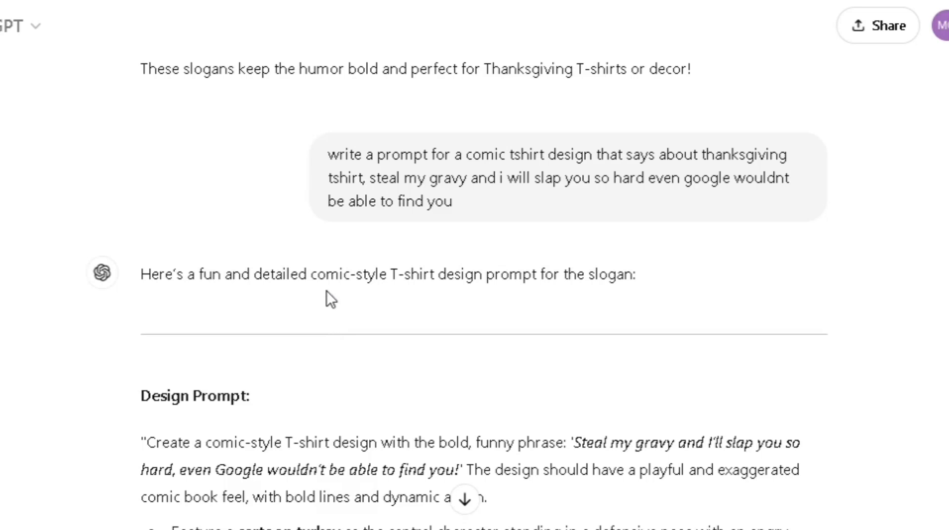
{"action": "mouse_move", "coordinate": [452, 202]}
{"action": "left_mouse_down"}
{"action": "mouse_move", "coordinate": [430, 178]}
{"action": "mouse_move", "coordinate": [327, 149]}
{"action": "left_mouse_up"}
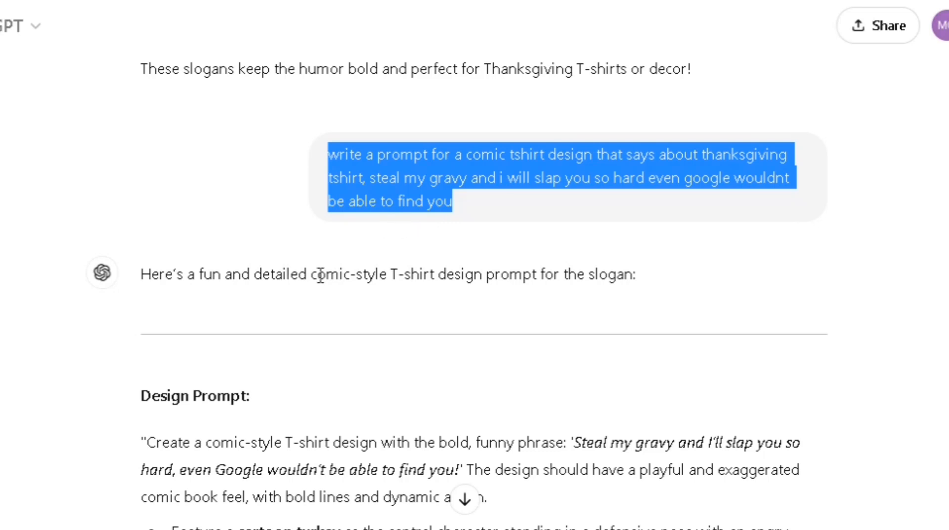
{"action": "left_click", "coordinate": [256, 316]}
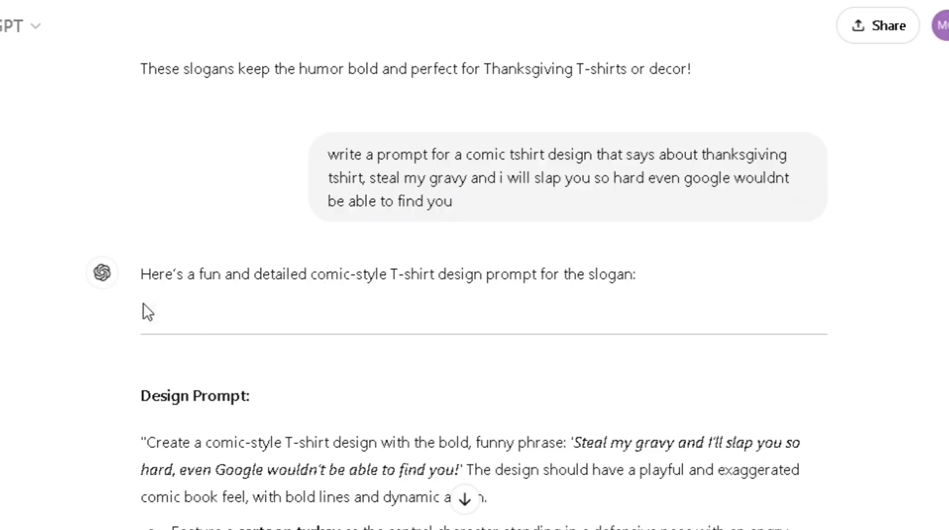
{"action": "left_click_drag", "start_coordinate": [694, 278], "coordinate": [529, 279]}
{"action": "left_click", "coordinate": [255, 292]}
{"action": "left_click_drag", "start_coordinate": [204, 296], "coordinate": [141, 278]}
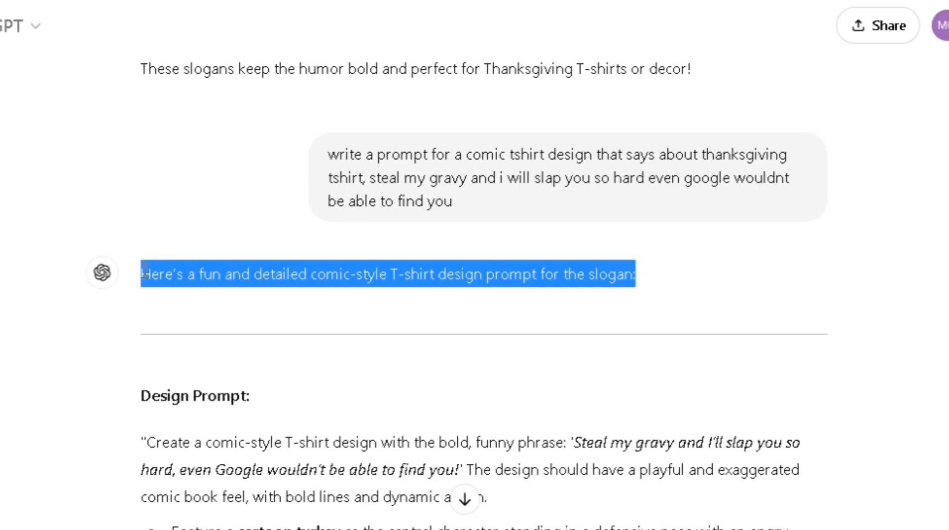
Copy the full comic-style T-shirt design prompt for the "Steal my gravy" slogan from the chat reply.
{"action": "left_click", "coordinate": [194, 324]}
{"action": "scroll", "coordinate": [193, 325], "scroll_direction": "down", "scroll_amount": 3}
{"action": "left_click_drag", "start_coordinate": [141, 245], "coordinate": [442, 519]}
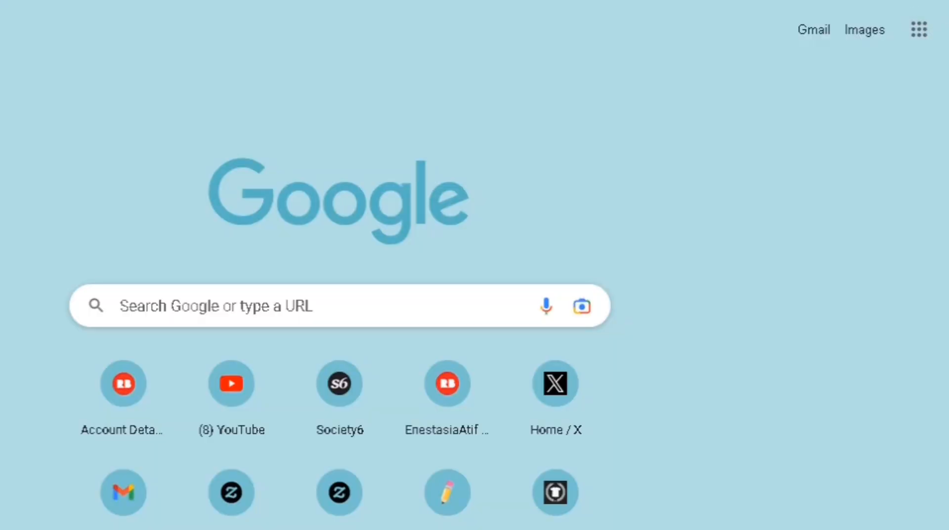
Search Google for "microsoft image generator" and open Microsoft's Free AI Image Generator result.
{"action": "left_click", "coordinate": [189, 290]}
{"action": "type", "text": "micr"}
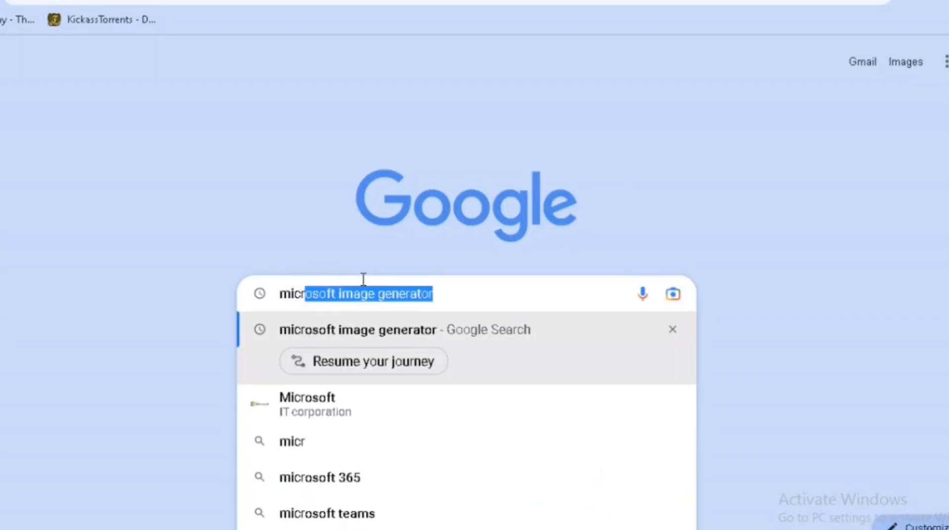
{"action": "left_click", "coordinate": [447, 293]}
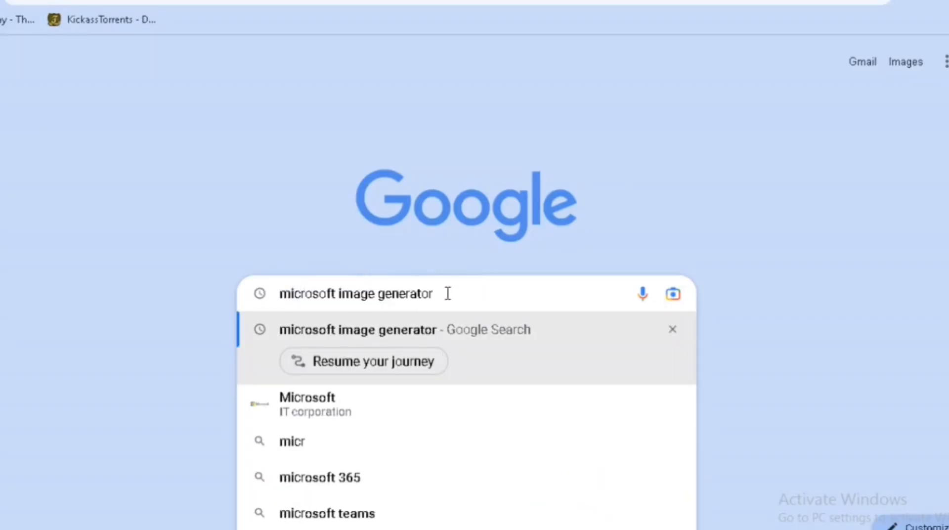
{"action": "key", "text": "Return"}
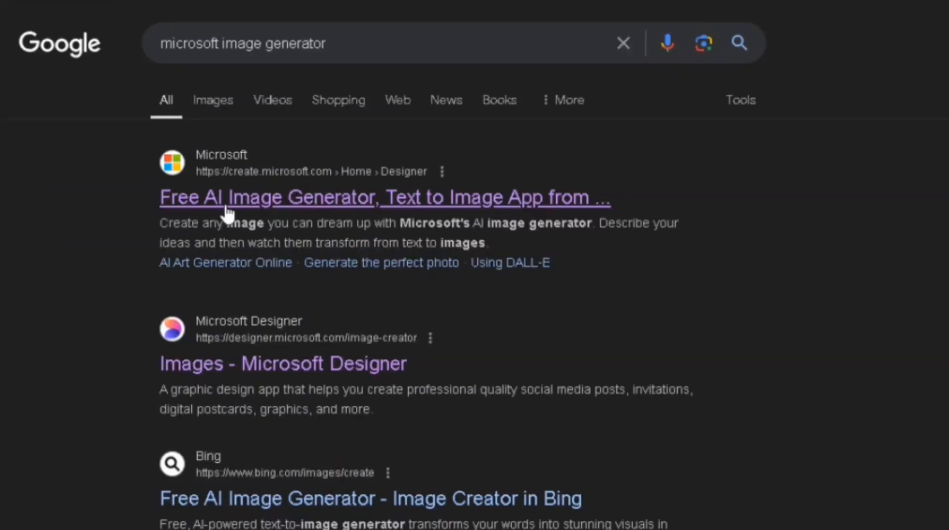
{"action": "left_click", "coordinate": [226, 206]}
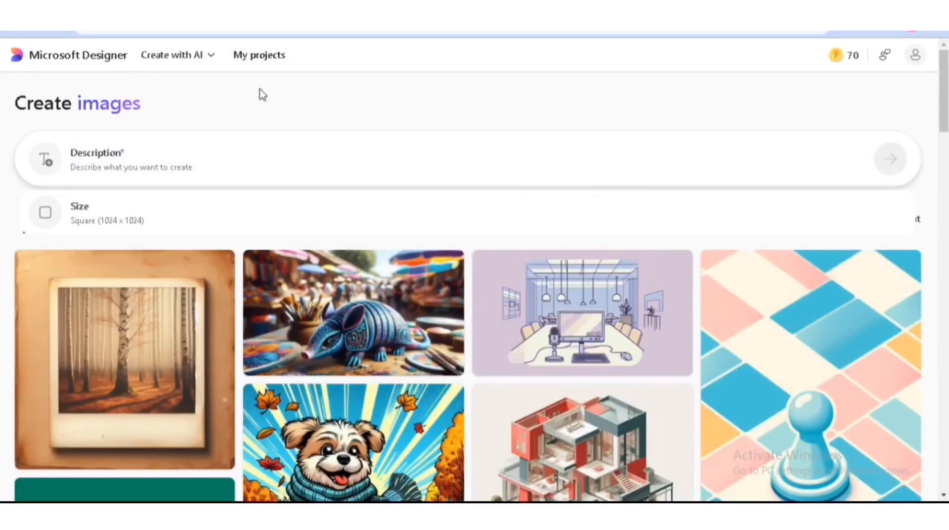
Paste the copied "Steal my gravy" comic T-shirt prompt as the image description and generate the images.
{"action": "left_click", "coordinate": [149, 164]}
{"action": "right_click", "coordinate": [95, 212]}
{"action": "left_click", "coordinate": [141, 296]}
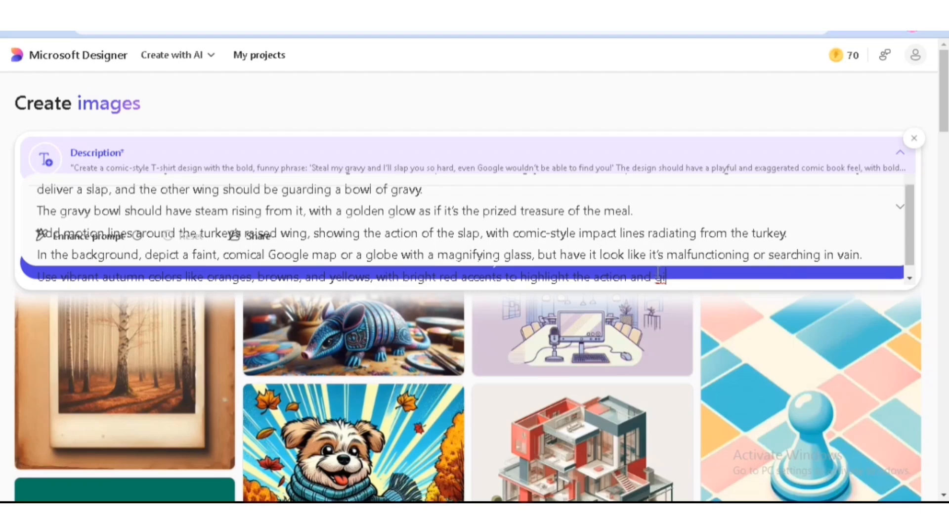
{"action": "left_click_drag", "start_coordinate": [675, 280], "coordinate": [606, 265]}
{"action": "left_click", "coordinate": [776, 117]}
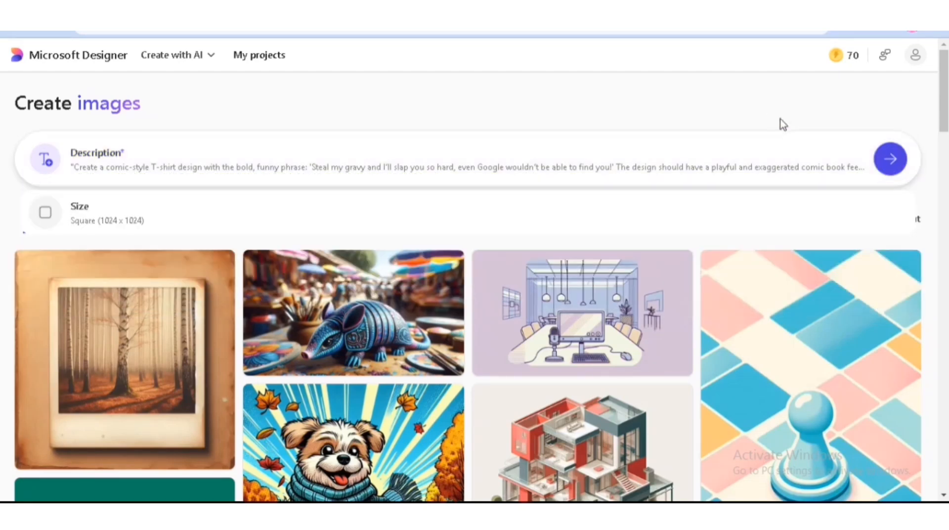
{"action": "left_click", "coordinate": [895, 159]}
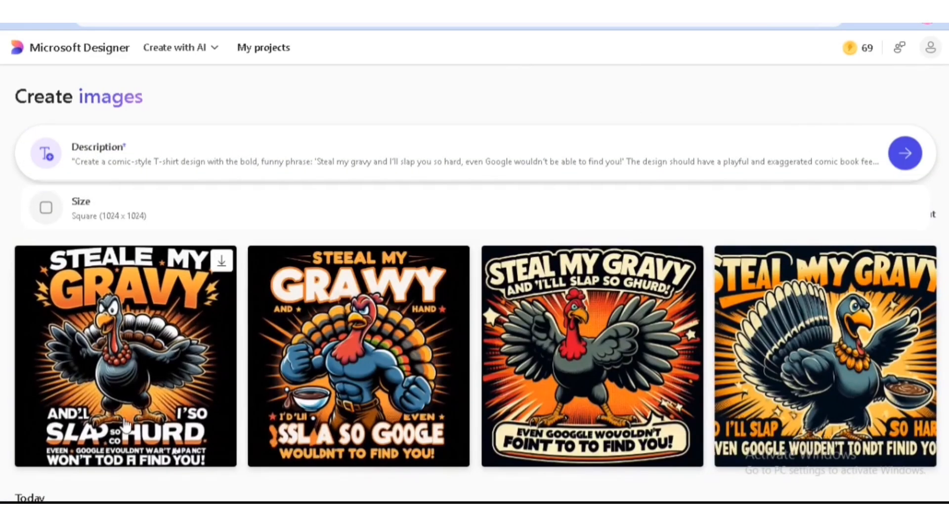
View the four newly generated turkey gravy designs one by one at full size, then close the preview.
{"action": "left_click", "coordinate": [127, 367]}
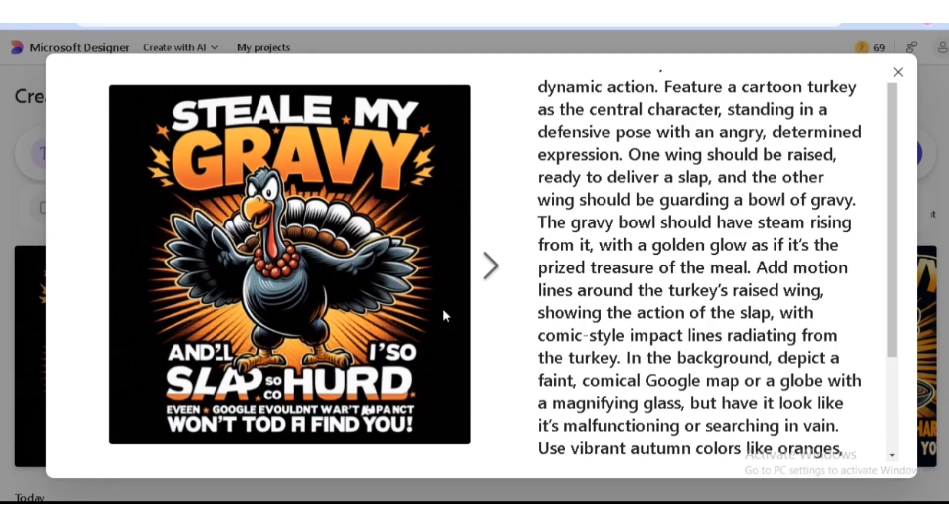
{"action": "left_click", "coordinate": [490, 266]}
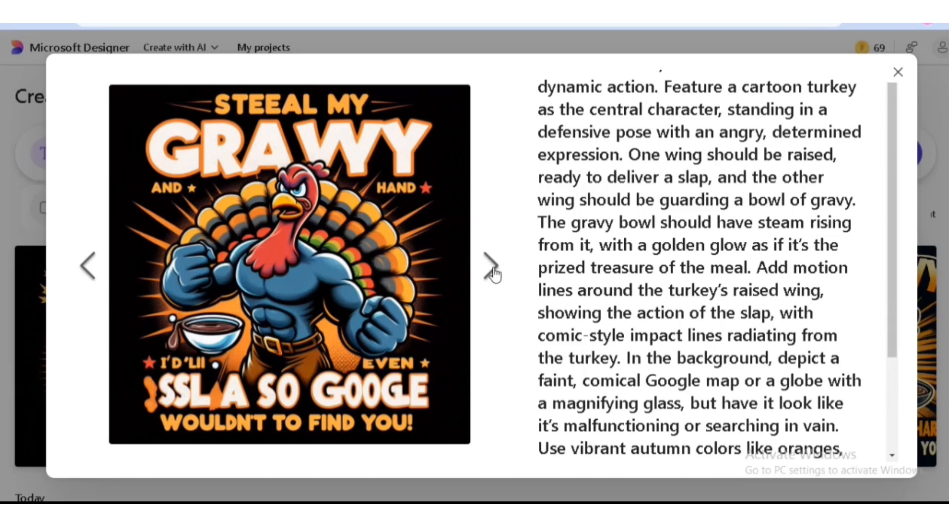
{"action": "left_click", "coordinate": [492, 267]}
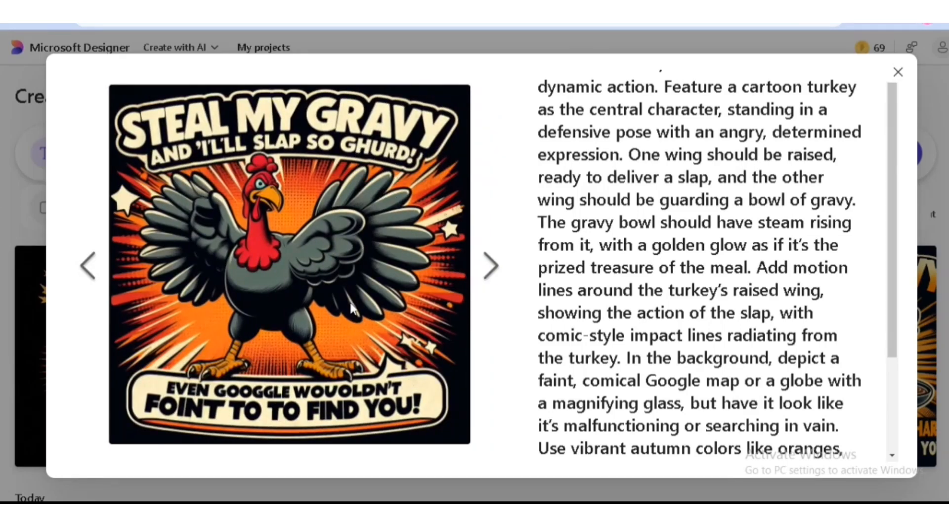
{"action": "left_click", "coordinate": [492, 268]}
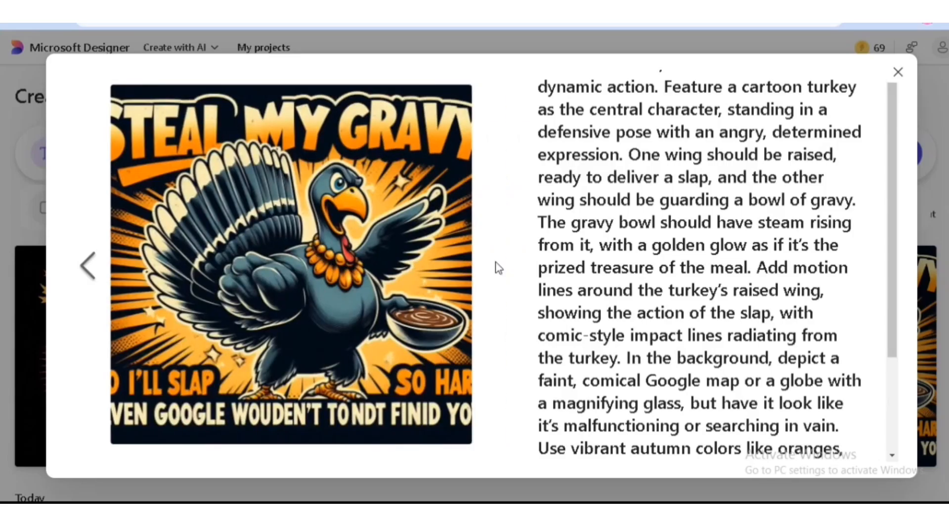
{"action": "left_click", "coordinate": [898, 72]}
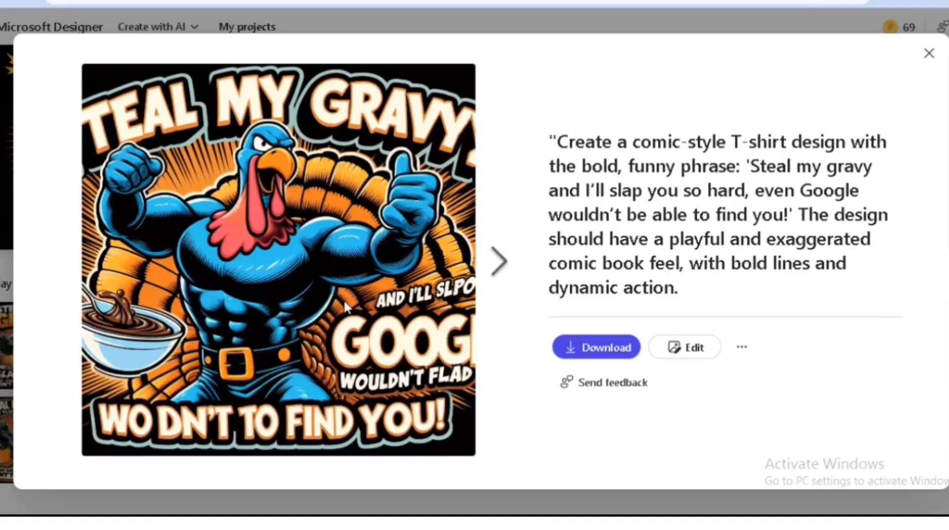
Browse the other set of gravy designs, made from the shorter comic-style prompt, and close its preview.
{"action": "left_click", "coordinate": [499, 267]}
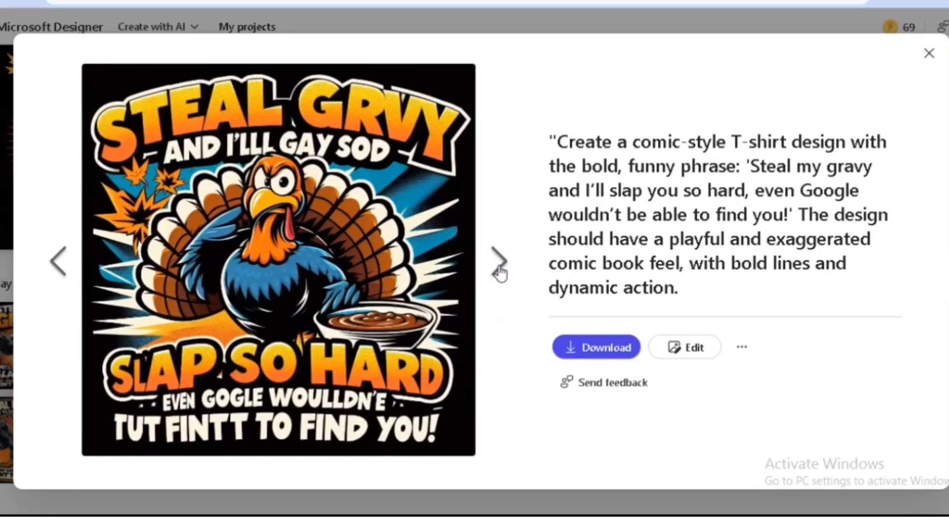
{"action": "left_click", "coordinate": [499, 262]}
{"action": "left_click", "coordinate": [499, 262]}
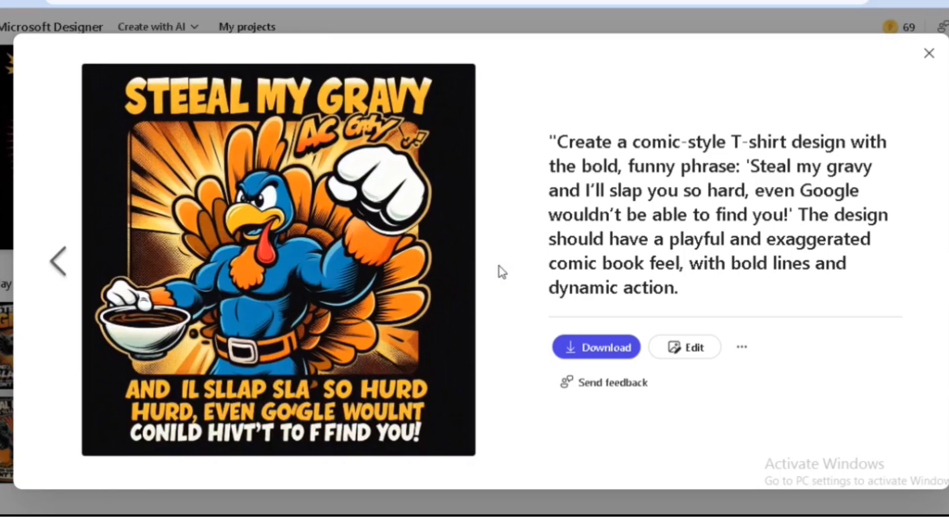
{"action": "left_click", "coordinate": [929, 53]}
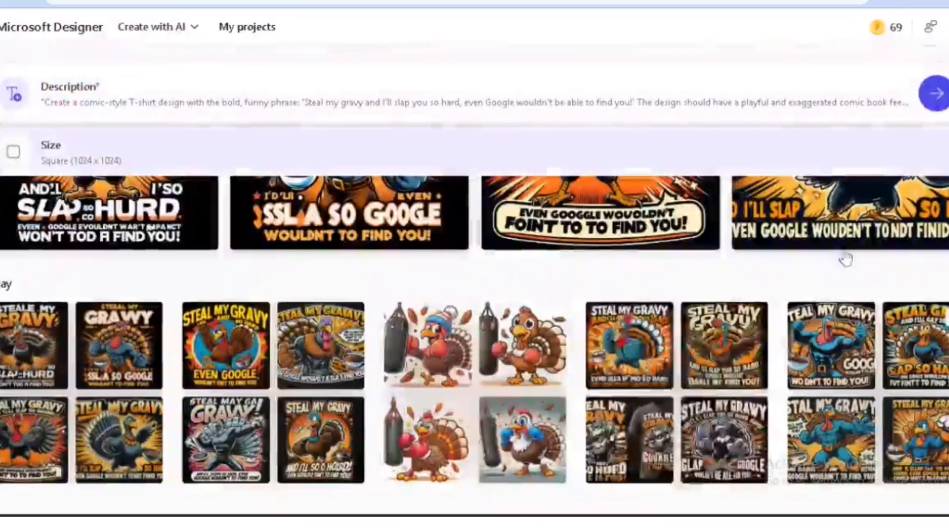
View the four gravy designs from the shorter comic-style prompt in the second set one by one, and close the preview.
{"action": "left_click", "coordinate": [275, 417]}
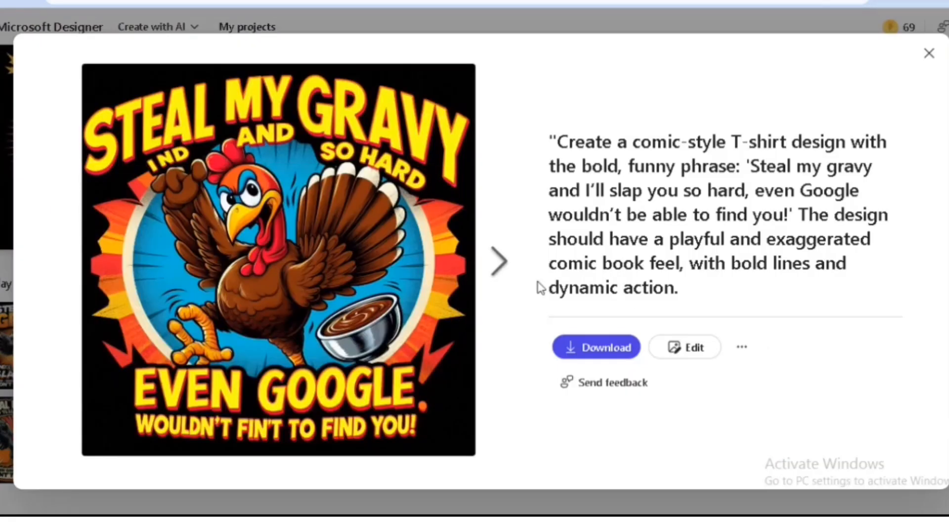
{"action": "left_click", "coordinate": [496, 261]}
{"action": "left_click", "coordinate": [504, 261]}
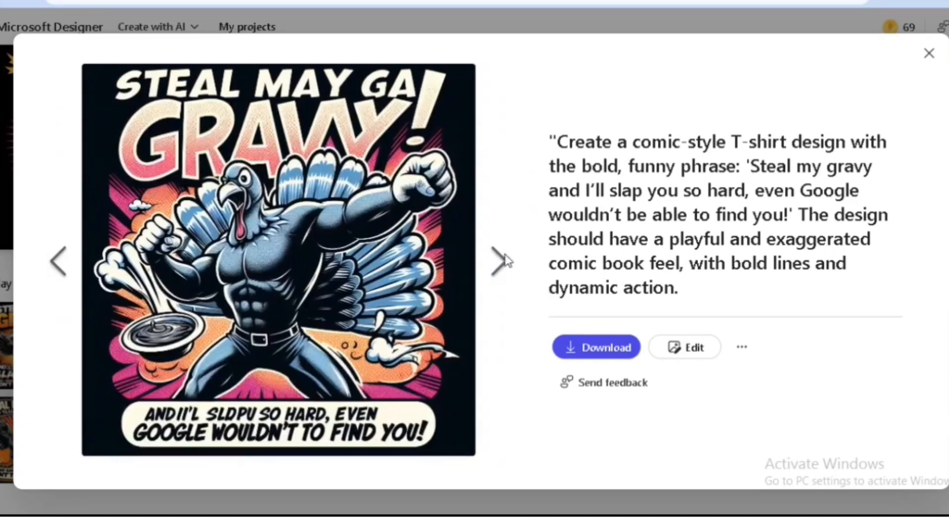
{"action": "left_click", "coordinate": [506, 261]}
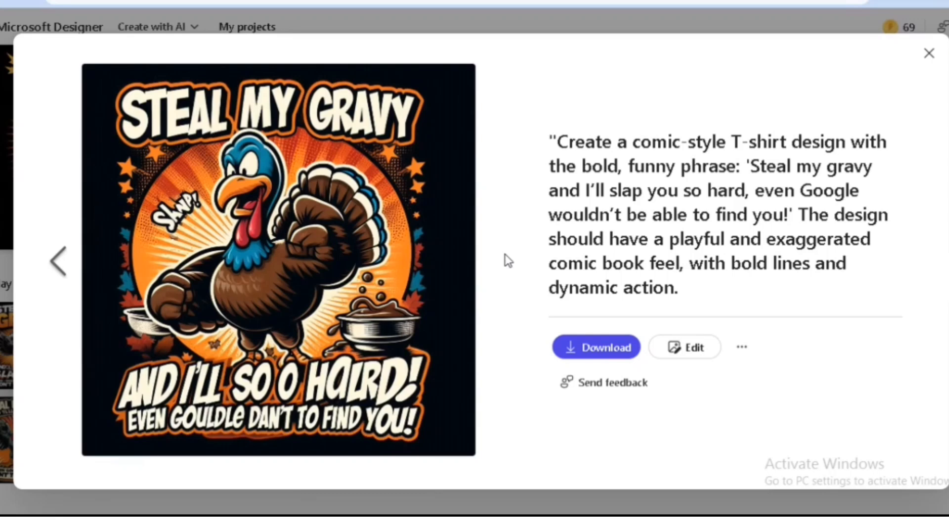
{"action": "left_click", "coordinate": [923, 60]}
Reopen the newest gravy set made from the long prompt and look through its turkey designs at full size.
{"action": "left_click", "coordinate": [80, 393]}
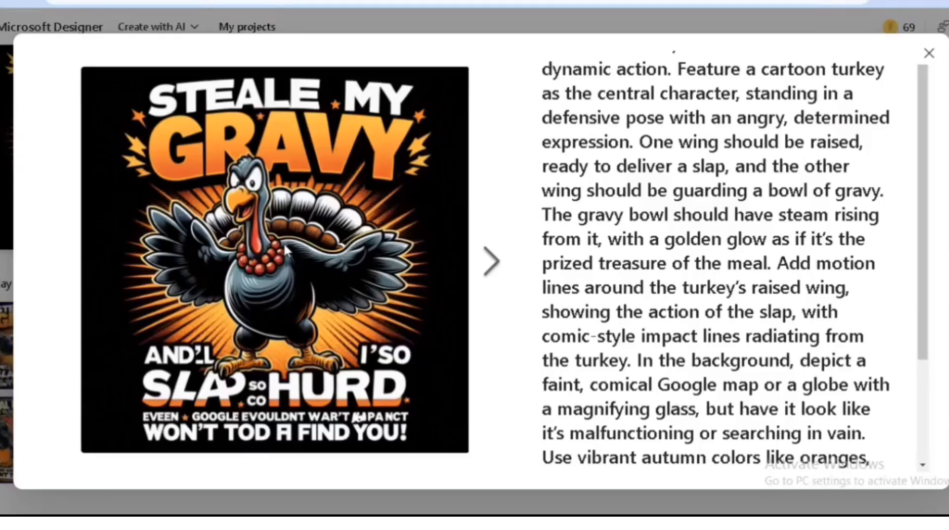
{"action": "left_click", "coordinate": [495, 254]}
{"action": "left_click", "coordinate": [494, 260]}
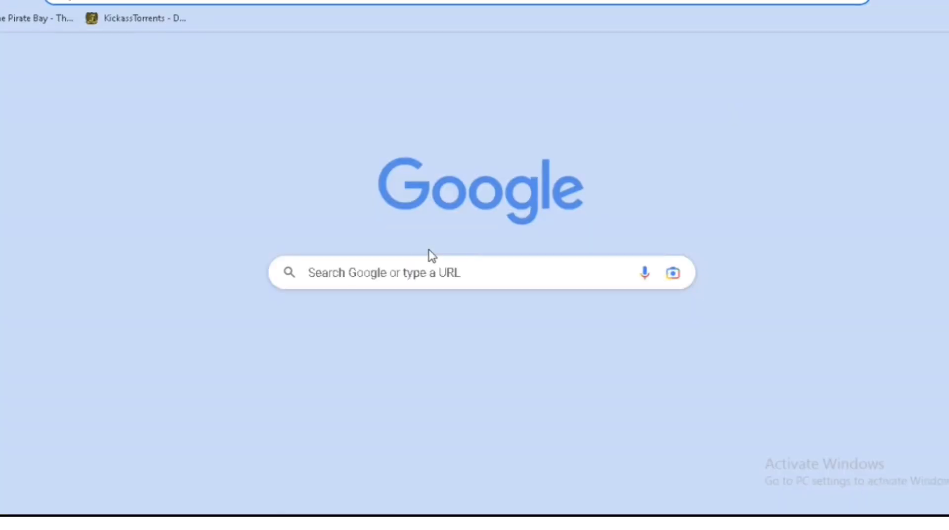
Search Google for "ideogram" and open the Ideogram website.
{"action": "left_click", "coordinate": [409, 281]}
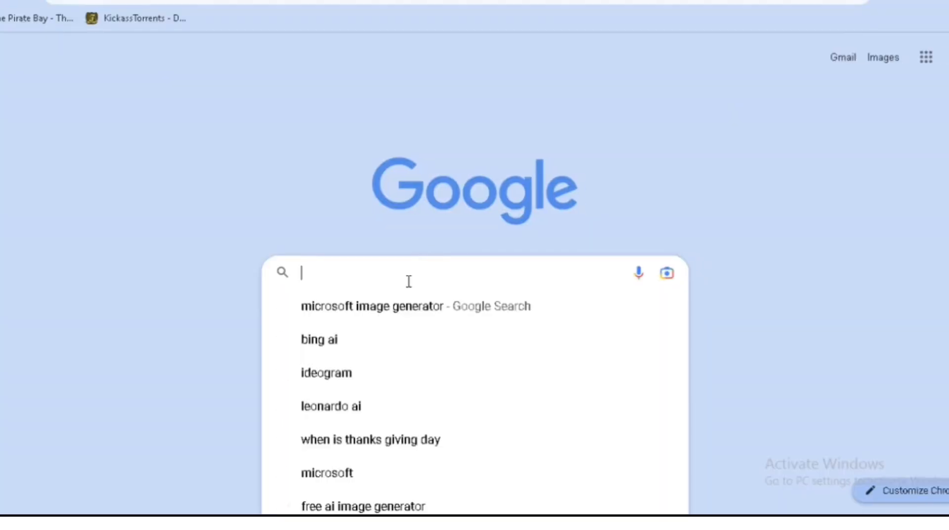
{"action": "type", "text": "i"}
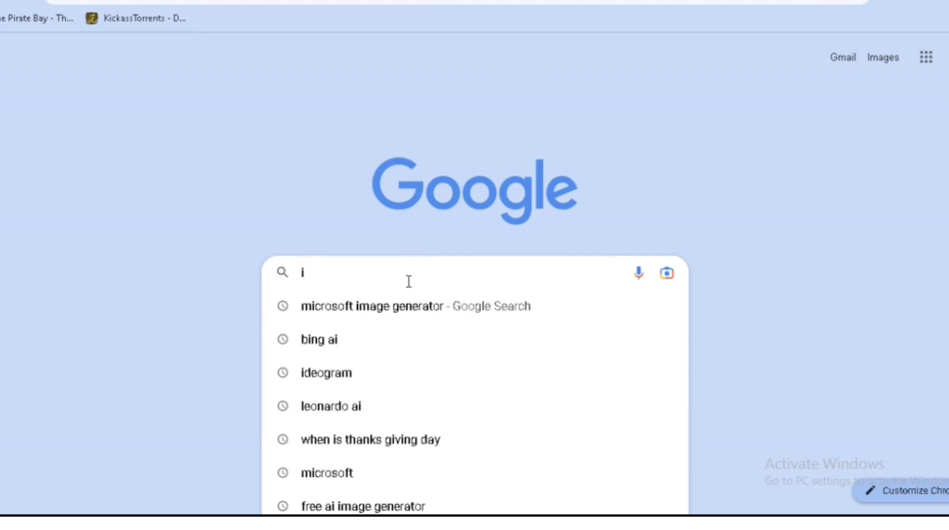
{"action": "type", "text": "deogram"}
{"action": "key", "text": "Return"}
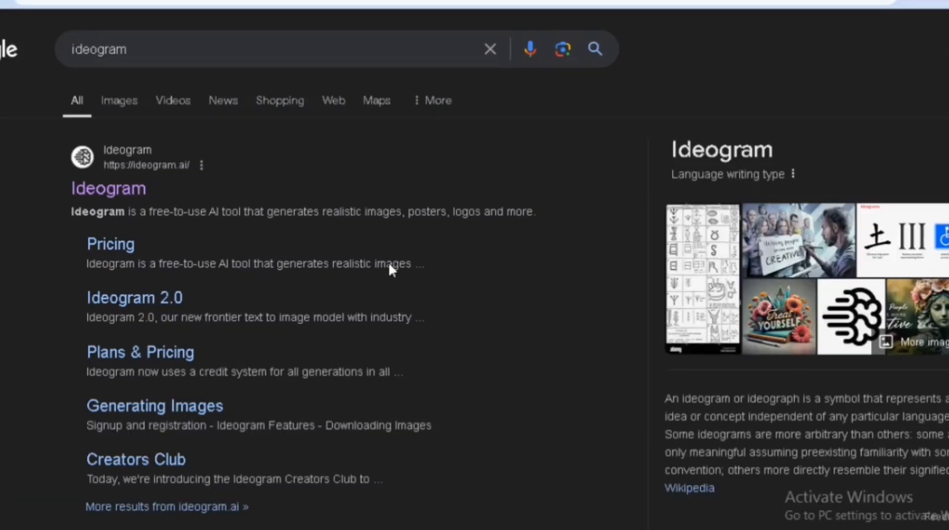
{"action": "left_click", "coordinate": [127, 189]}
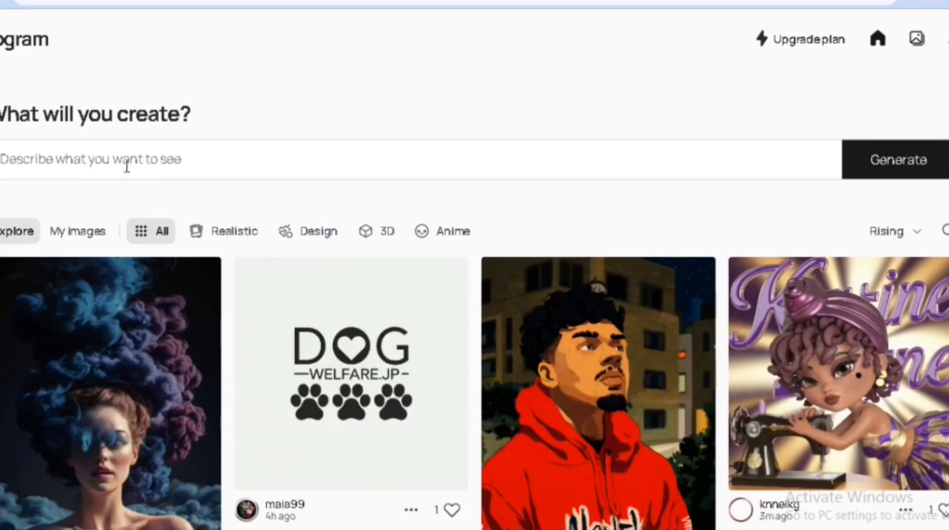
Paste the copied "Steal my gravy" comic T-shirt prompt as the image description in Ideogram and generate the images.
{"action": "left_click", "coordinate": [127, 159]}
{"action": "right_click", "coordinate": [127, 161]}
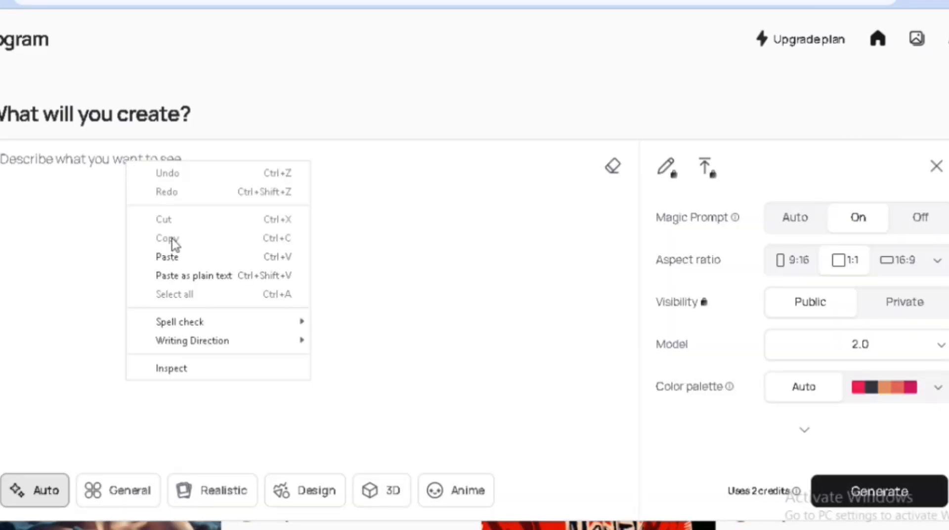
{"action": "left_click", "coordinate": [168, 257]}
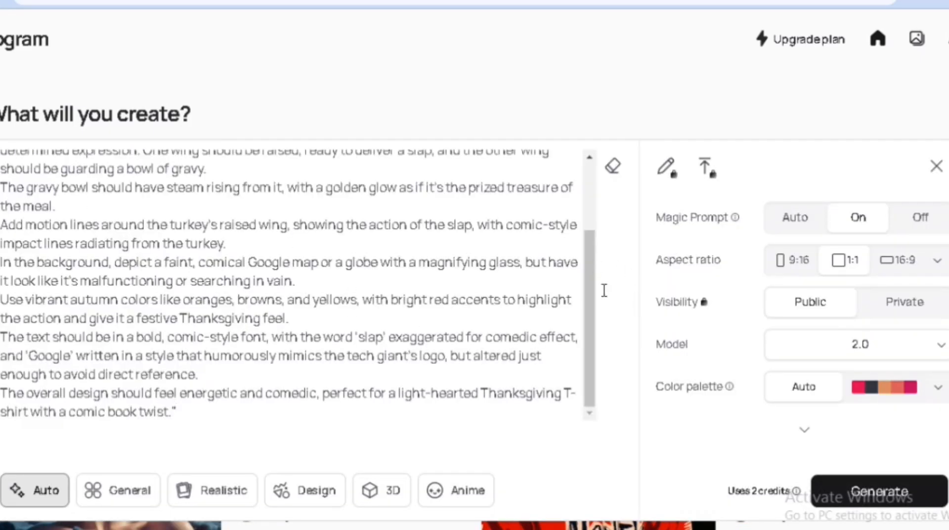
{"action": "left_click", "coordinate": [877, 494]}
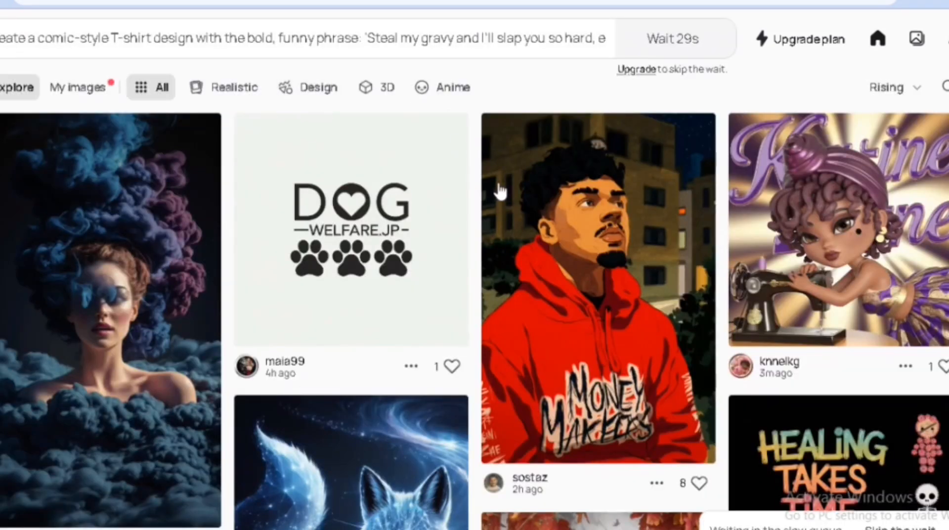
{"action": "scroll", "coordinate": [645, 304], "scroll_direction": "down", "scroll_amount": 10}
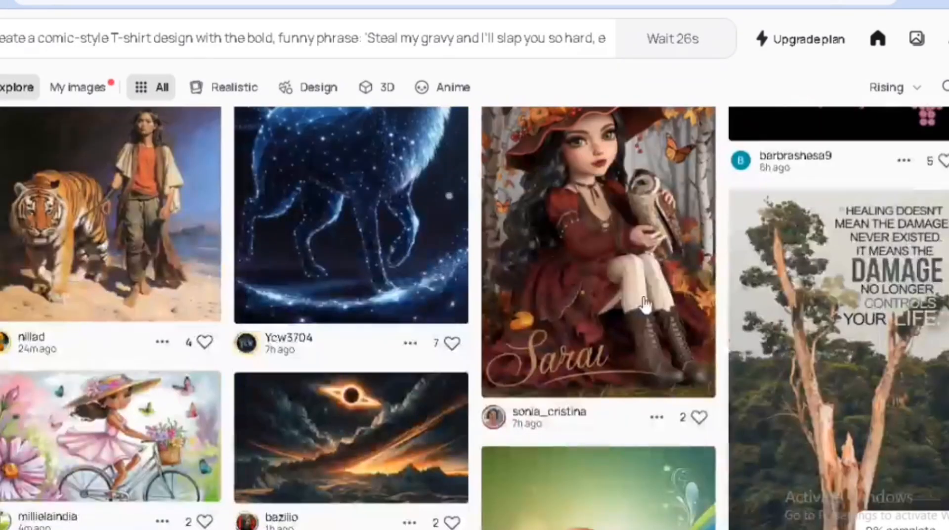
{"action": "scroll", "coordinate": [645, 304], "scroll_direction": "down", "scroll_amount": 10}
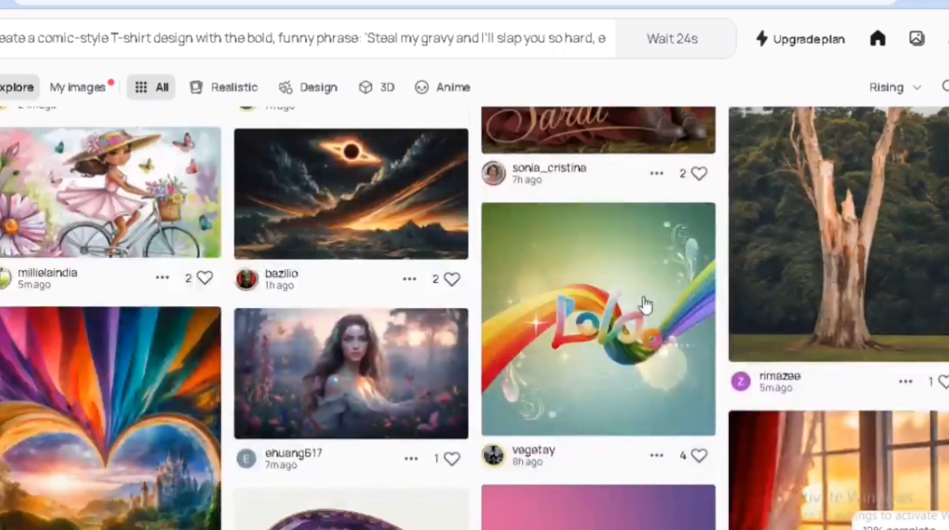
{"action": "scroll", "coordinate": [644, 304], "scroll_direction": "down", "scroll_amount": 2}
{"action": "scroll", "coordinate": [645, 304], "scroll_direction": "up", "scroll_amount": 10}
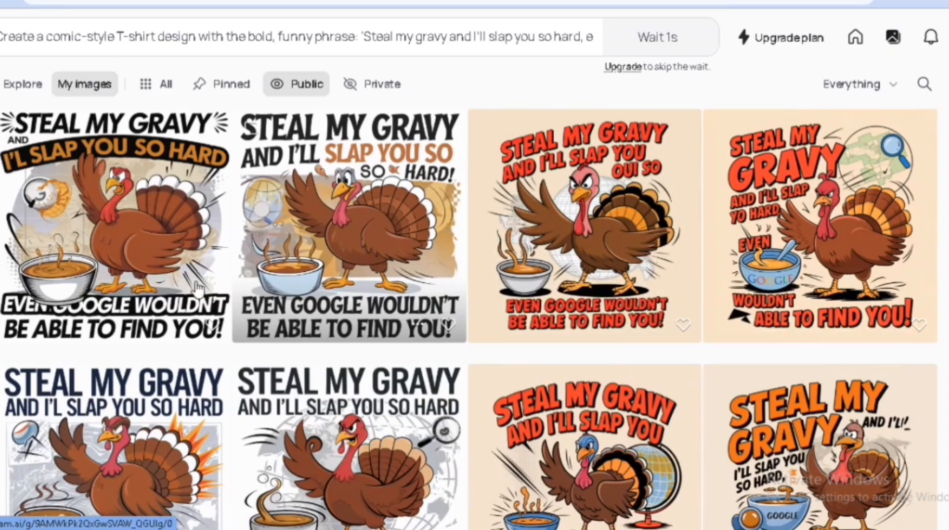
Compare the generated "Steal my gravy" turkey designs and examine one of them at full size.
{"action": "scroll", "coordinate": [709, 295], "scroll_direction": "down", "scroll_amount": 6}
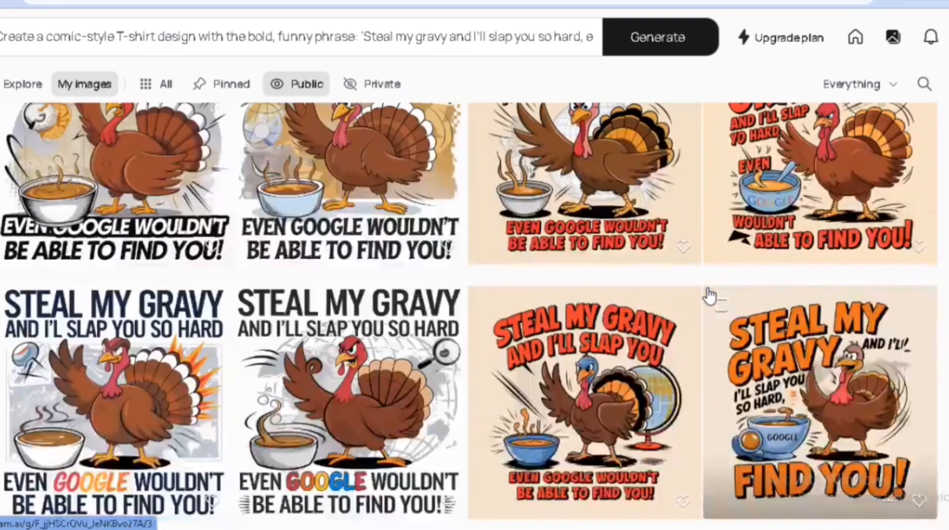
{"action": "scroll", "coordinate": [657, 227], "scroll_direction": "up", "scroll_amount": 4}
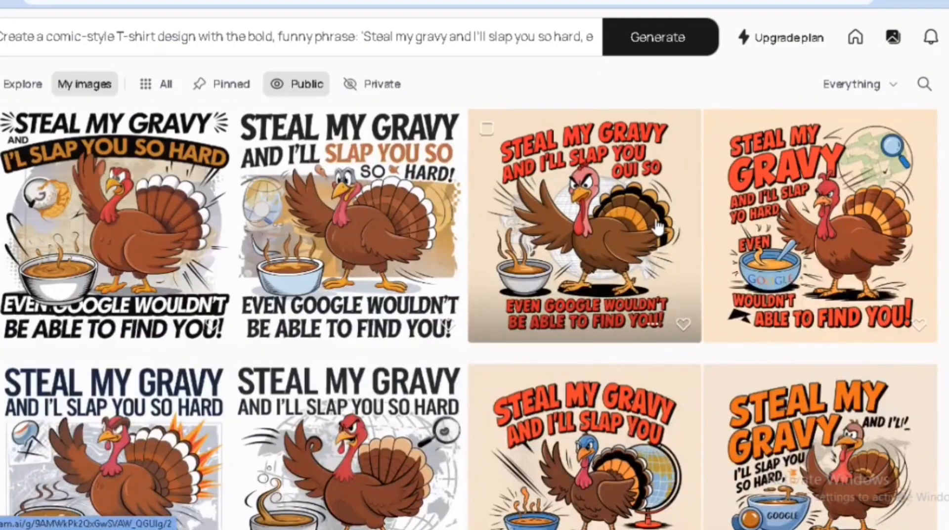
{"action": "scroll", "coordinate": [657, 226], "scroll_direction": "down", "scroll_amount": 4}
{"action": "left_click", "coordinate": [781, 437]}
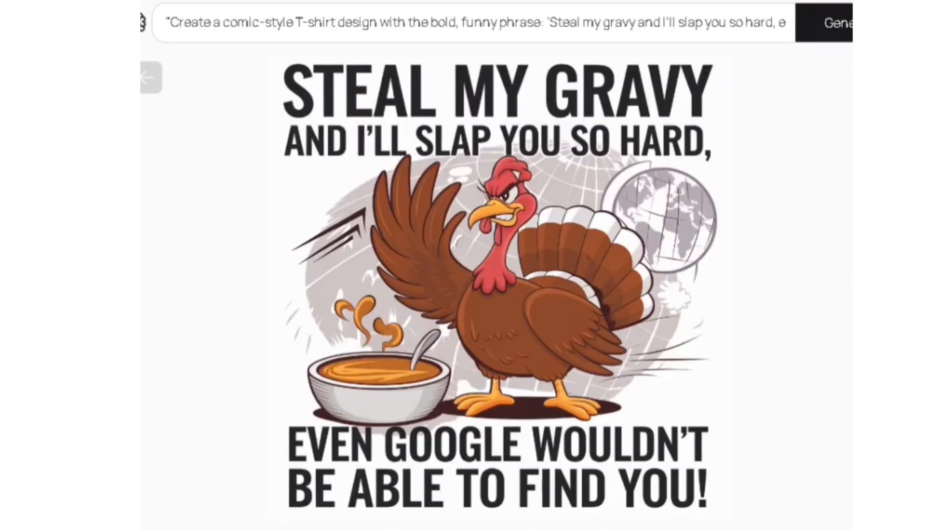
{"action": "scroll", "coordinate": [725, 290], "scroll_direction": "down", "scroll_amount": 2}
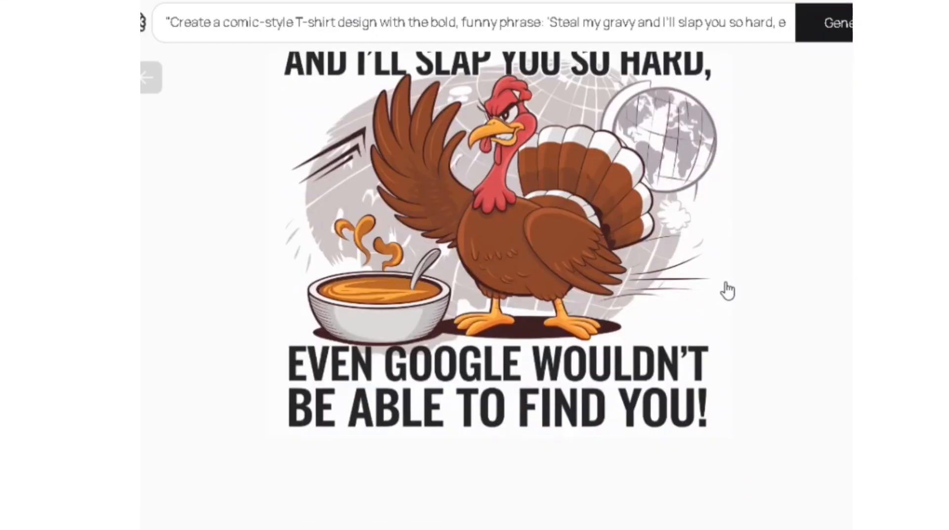
{"action": "scroll", "coordinate": [724, 290], "scroll_direction": "up", "scroll_amount": 2}
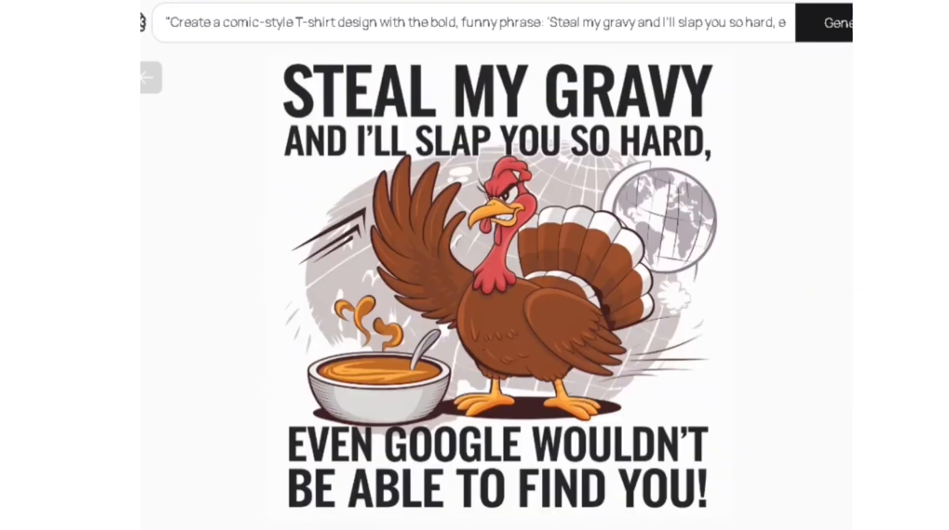
{"action": "scroll", "coordinate": [724, 290], "scroll_direction": "down", "scroll_amount": 2}
{"action": "scroll", "coordinate": [724, 290], "scroll_direction": "up", "scroll_amount": 2}
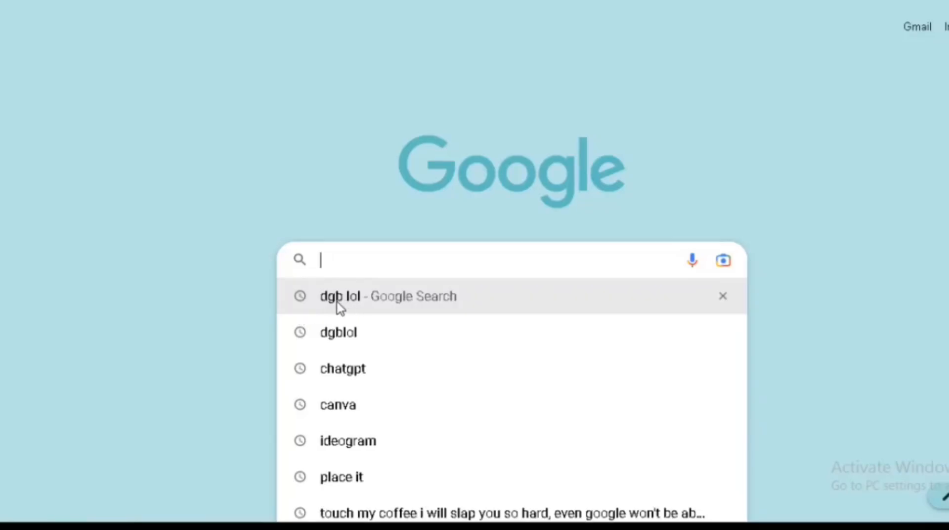
Search Google for "dgb lol" and open the DGB.LOL AI Image upscaler.
{"action": "key", "text": "Down"}
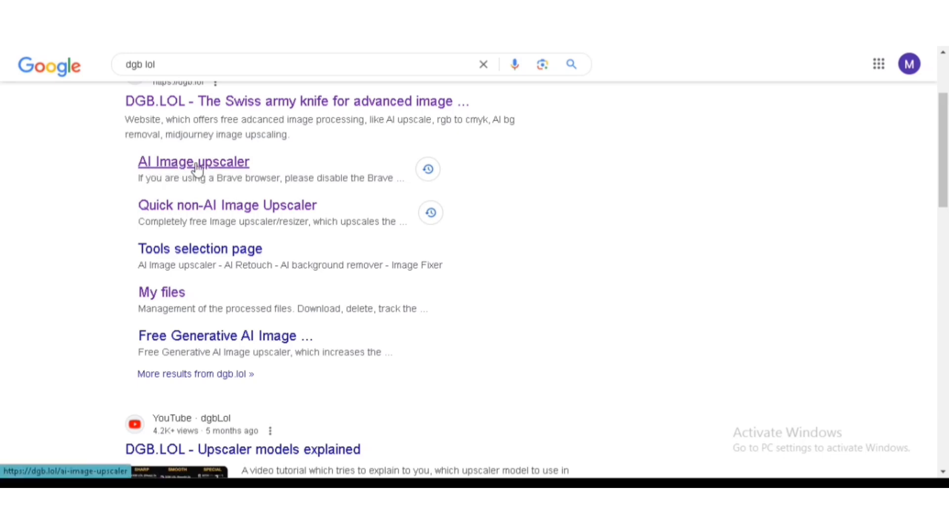
{"action": "left_click", "coordinate": [198, 167]}
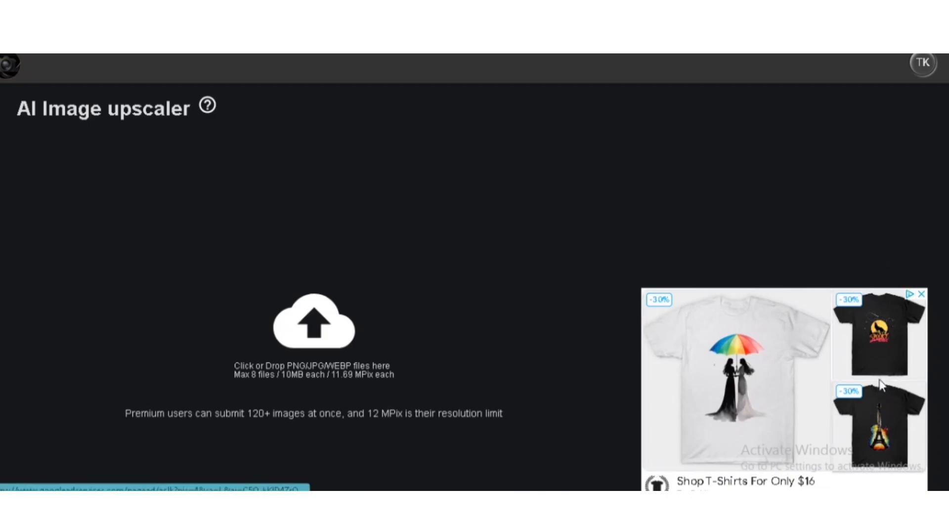
Open the advertised wolf-and-moon T-shirt on TeePublic, look through its product page and related designs, and dismiss the 30% off sign-up offer.
{"action": "left_click", "coordinate": [881, 338]}
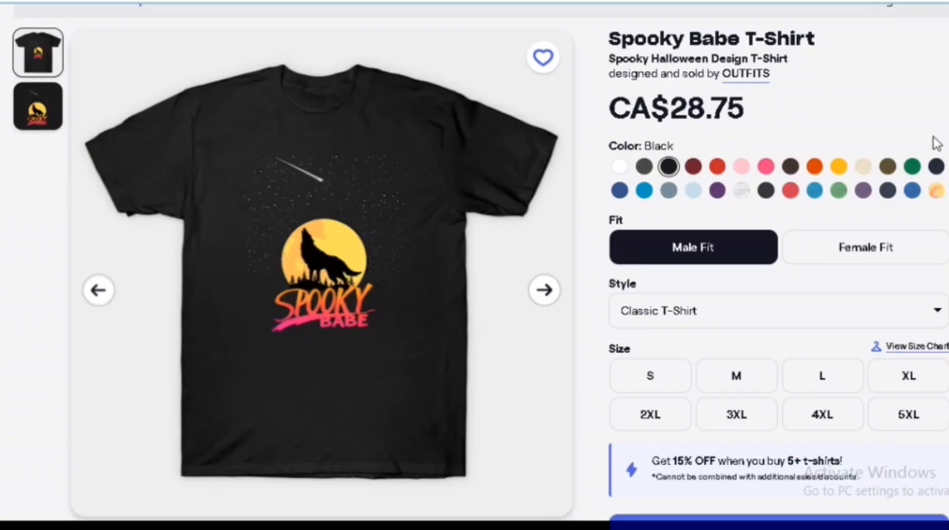
{"action": "scroll", "coordinate": [474, 267], "scroll_direction": "down", "scroll_amount": 15}
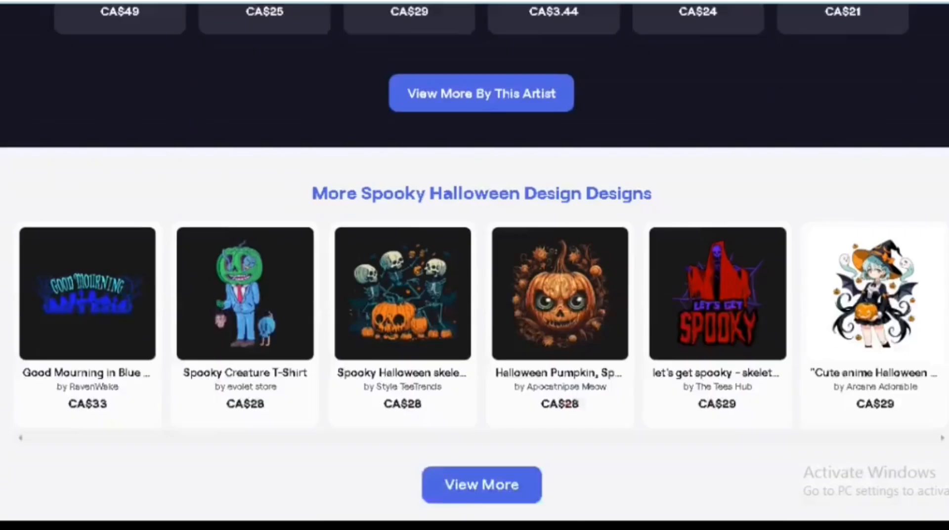
{"action": "scroll", "coordinate": [474, 267], "scroll_direction": "down", "scroll_amount": 6}
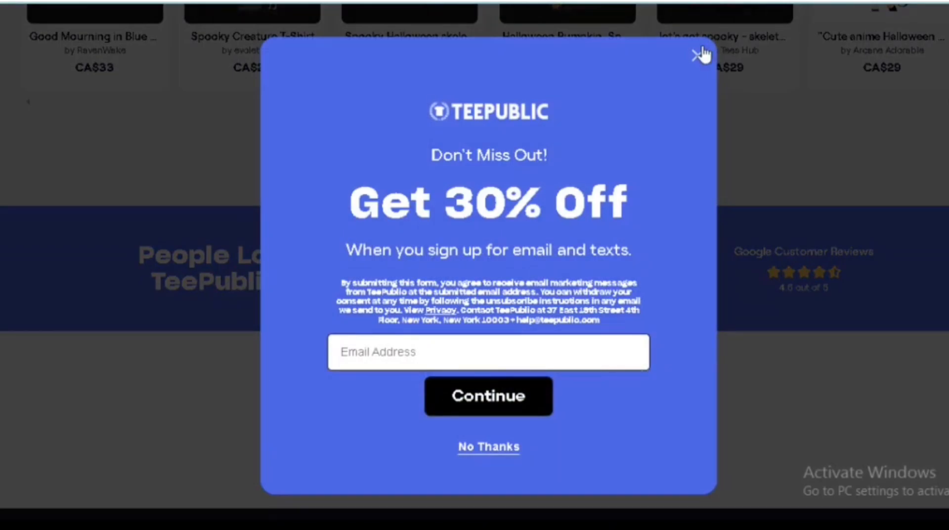
{"action": "left_click", "coordinate": [697, 55]}
{"action": "scroll", "coordinate": [475, 267], "scroll_direction": "up", "scroll_amount": 20}
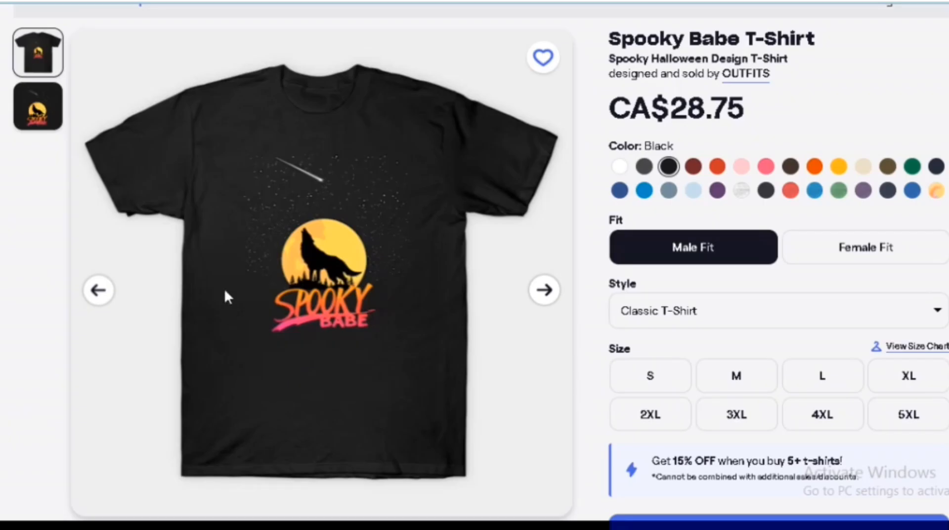
{"action": "scroll", "coordinate": [474, 267], "scroll_direction": "down", "scroll_amount": 12}
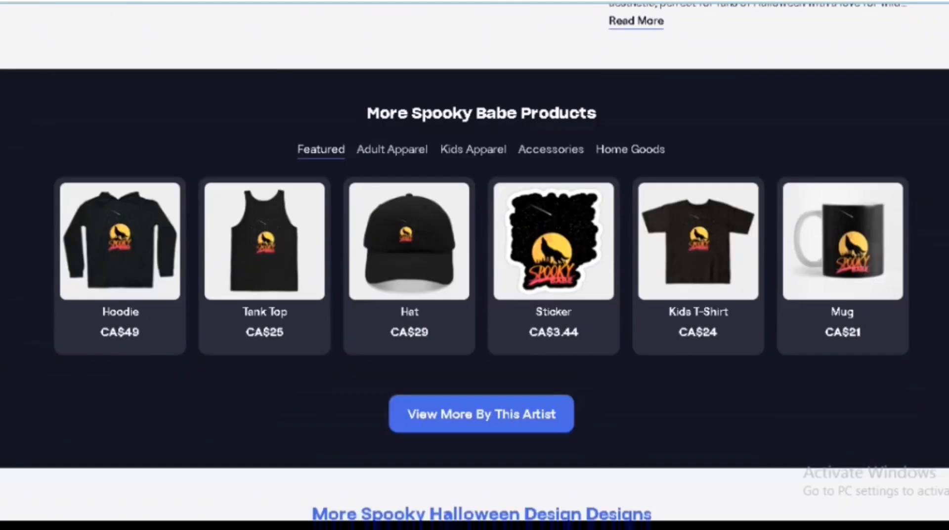
{"action": "scroll", "coordinate": [474, 267], "scroll_direction": "down", "scroll_amount": 5}
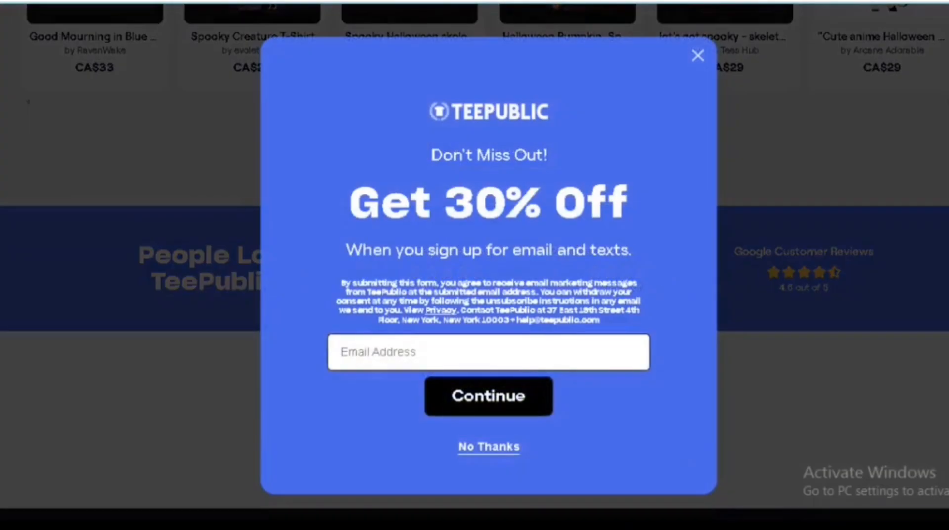
{"action": "left_click", "coordinate": [698, 54]}
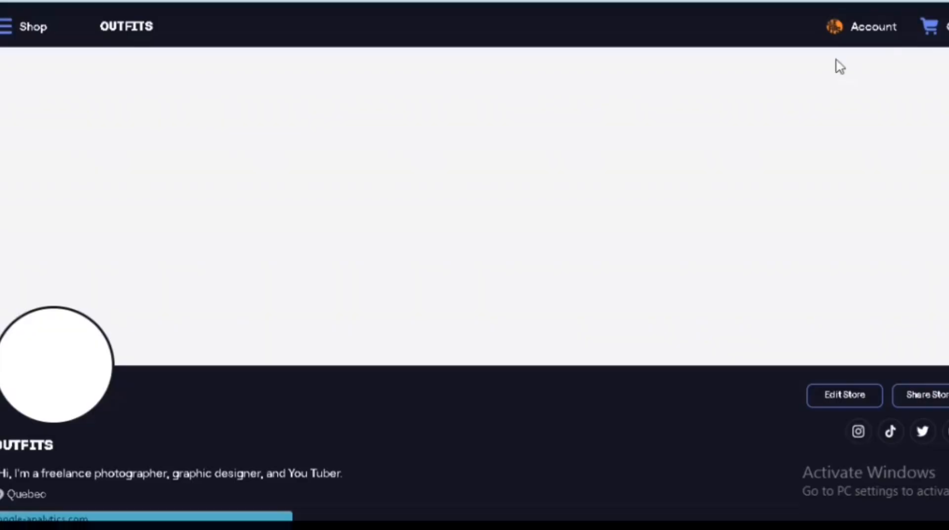
Browse the designs in the OUTFITS store and view the product page of the "Touch my coffee" T-shirt.
{"action": "scroll", "coordinate": [474, 267], "scroll_direction": "down", "scroll_amount": 10}
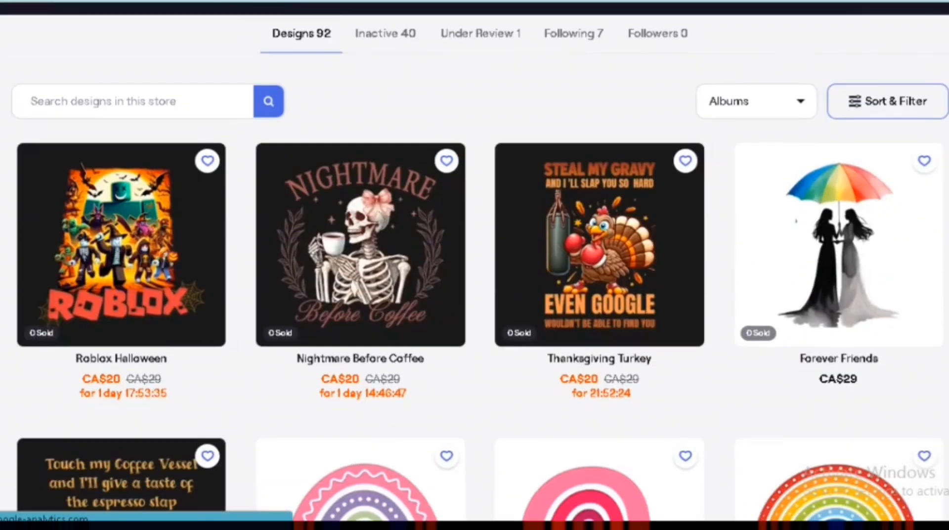
{"action": "scroll", "coordinate": [475, 267], "scroll_direction": "down", "scroll_amount": 1}
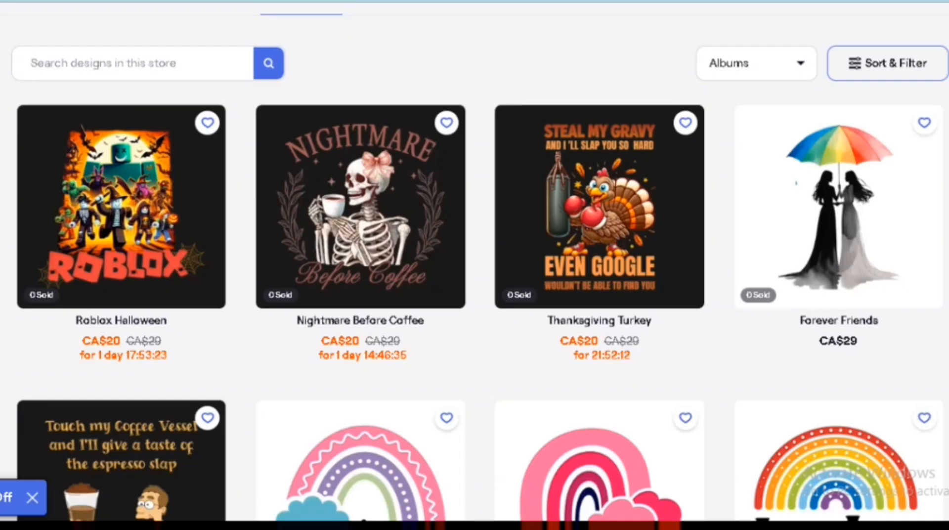
{"action": "scroll", "coordinate": [474, 267], "scroll_direction": "down", "scroll_amount": 4}
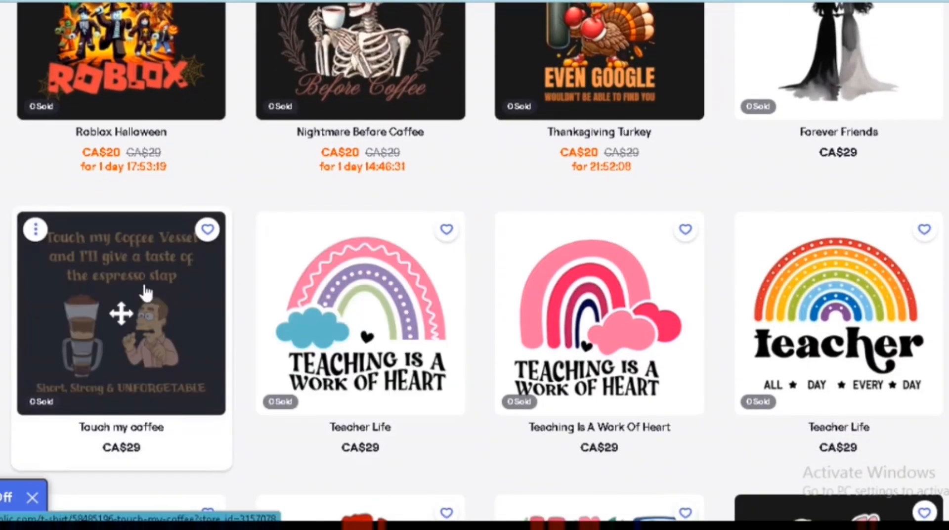
{"action": "left_click", "coordinate": [123, 309]}
{"action": "scroll", "coordinate": [244, 206], "scroll_direction": "down", "scroll_amount": 3}
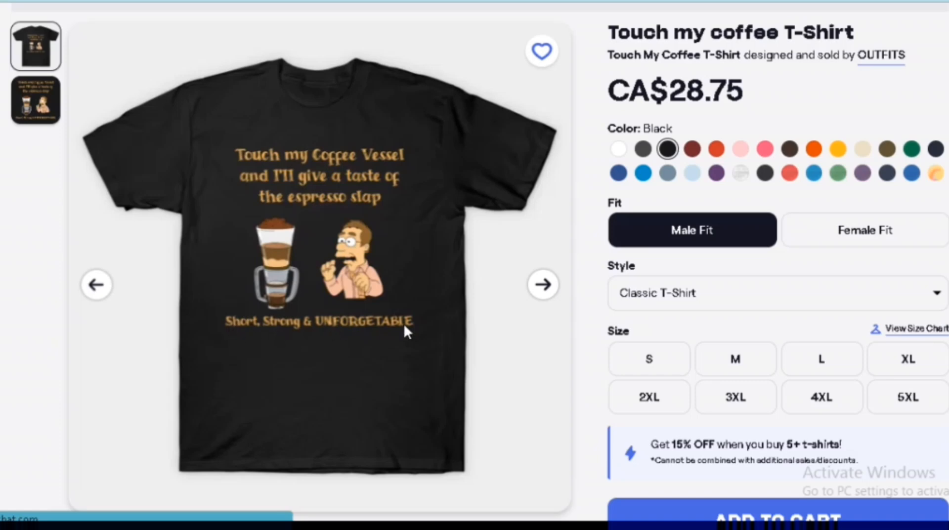
{"action": "scroll", "coordinate": [405, 326], "scroll_direction": "down", "scroll_amount": 1}
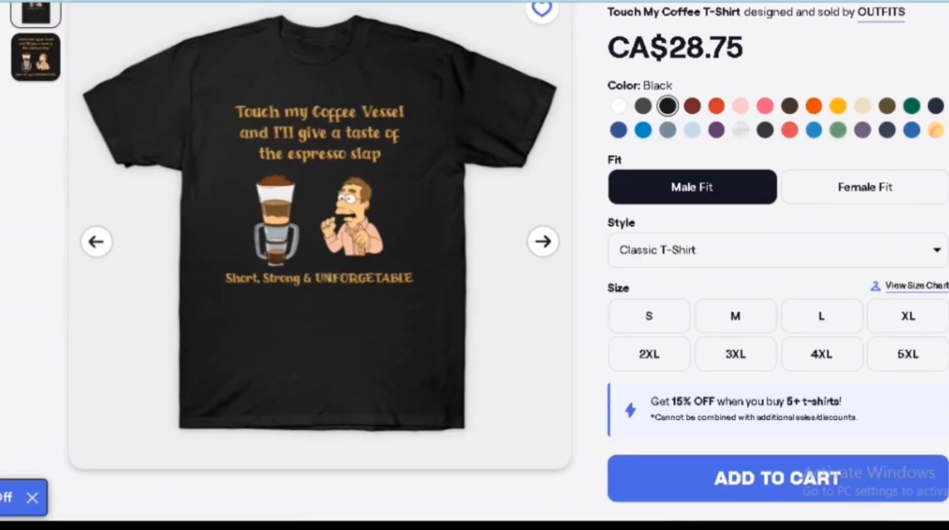
Review the "Touch my coffee" and "Our Song" T-shirt product pages, including related coffee designs.
{"action": "scroll", "coordinate": [244, 206], "scroll_direction": "up", "scroll_amount": 1}
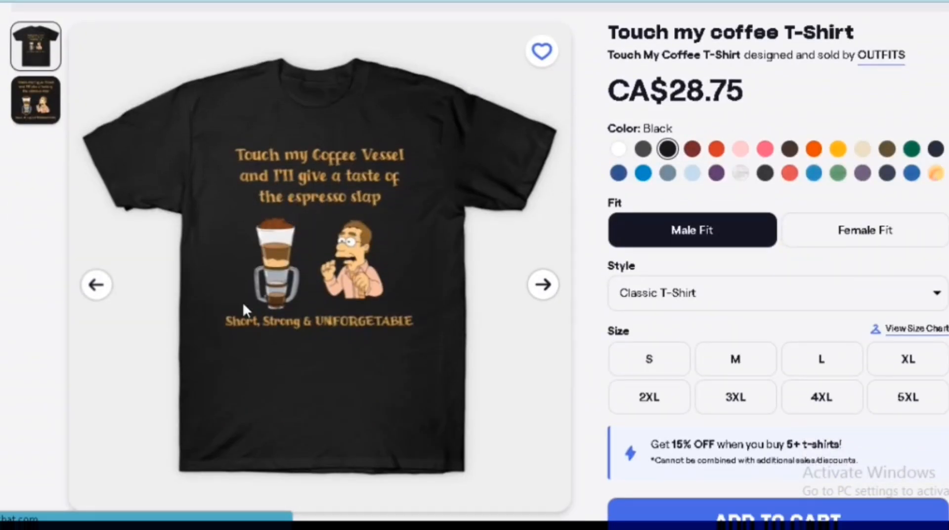
{"action": "scroll", "coordinate": [404, 327], "scroll_direction": "down", "scroll_amount": 1}
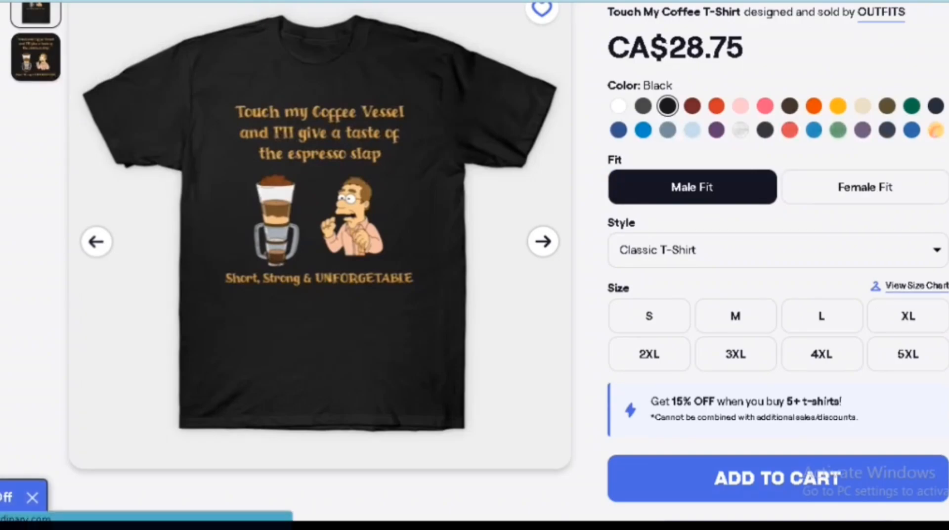
{"action": "scroll", "coordinate": [475, 262], "scroll_direction": "down", "scroll_amount": 20}
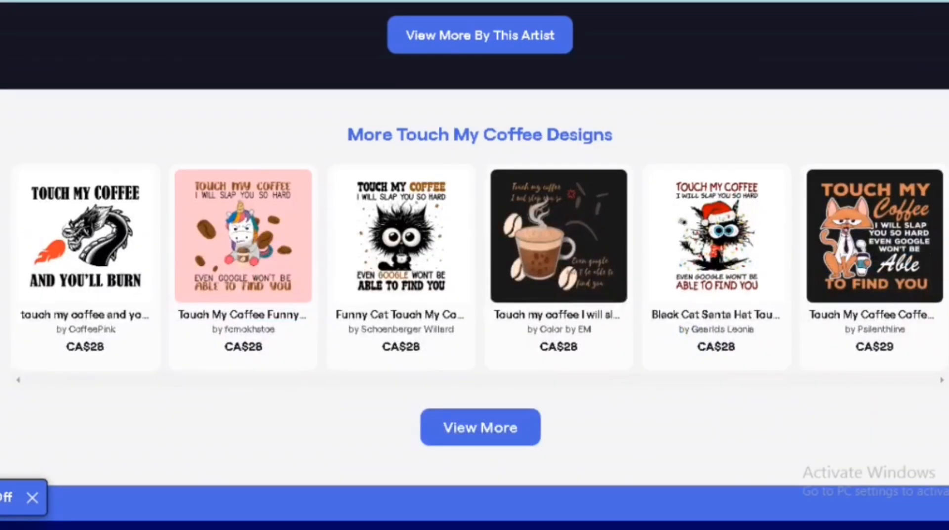
{"action": "scroll", "coordinate": [475, 262], "scroll_direction": "up", "scroll_amount": 2}
{"action": "scroll", "coordinate": [474, 261], "scroll_direction": "up", "scroll_amount": 18}
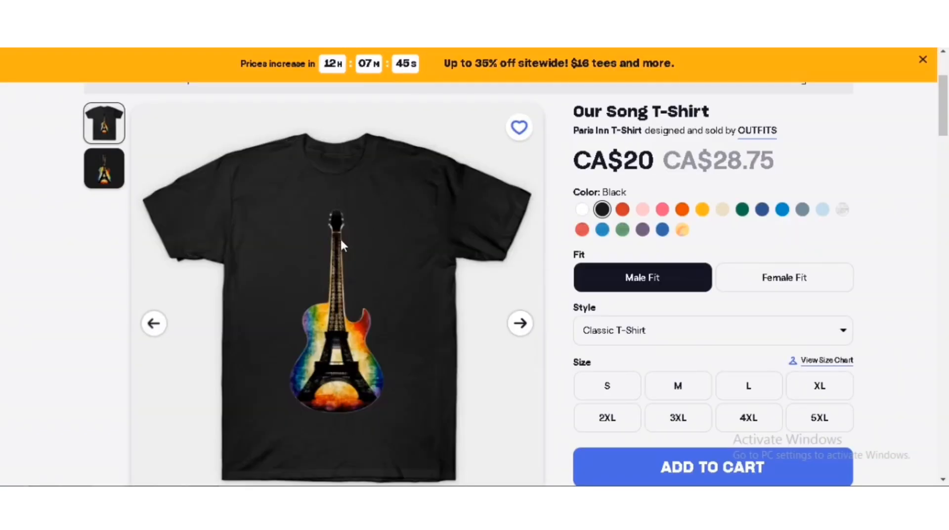
{"action": "scroll", "coordinate": [298, 298], "scroll_direction": "down", "scroll_amount": 10}
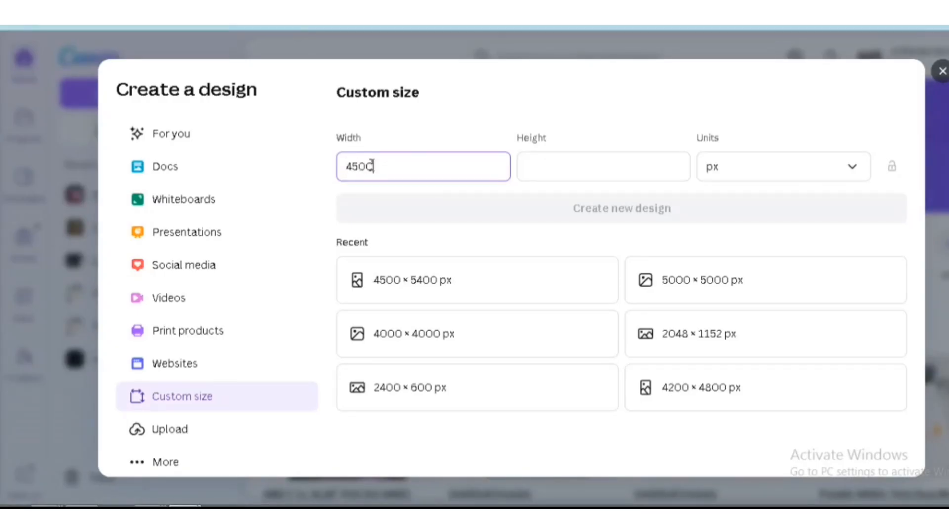
In Canva, create a new custom-size design measuring 4500 × 5400 px.
{"action": "left_click", "coordinate": [619, 160]}
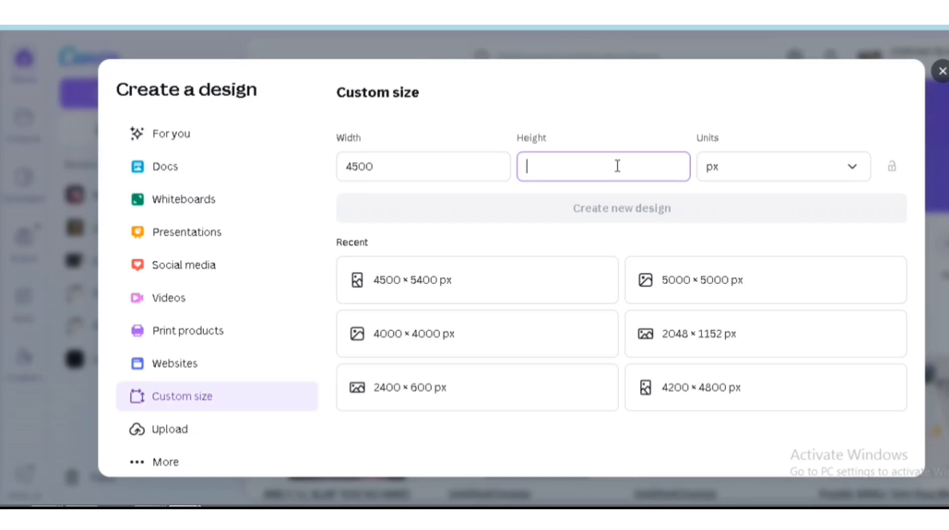
{"action": "type", "text": "5400"}
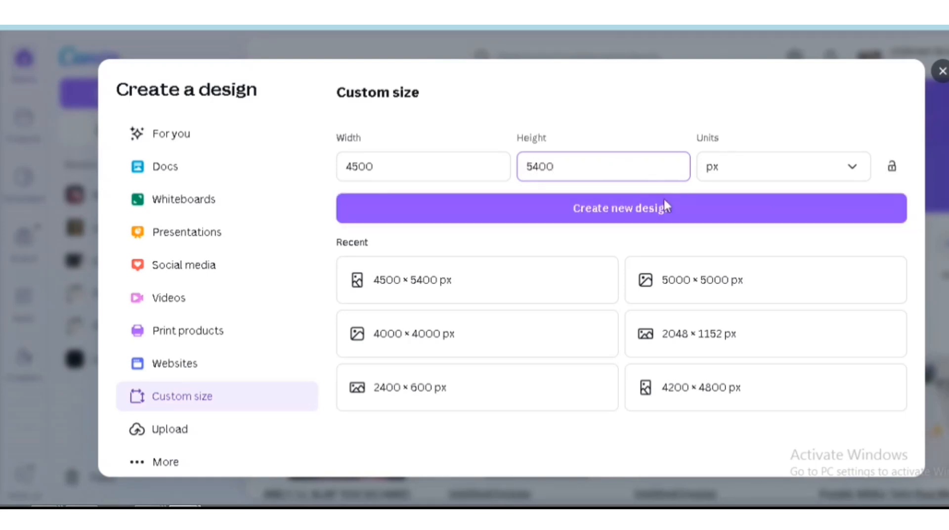
{"action": "left_click", "coordinate": [657, 212]}
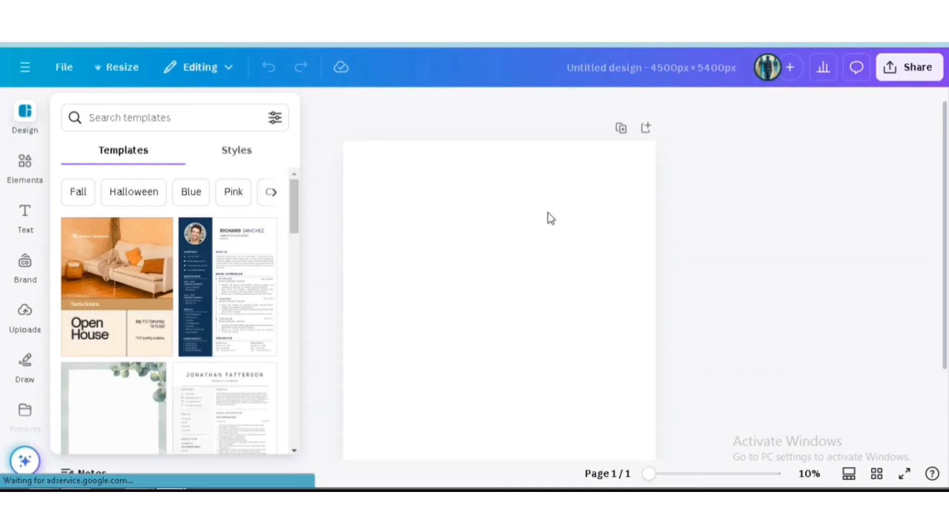
Add the uploaded "Steal my gravy" turkey image to the black page and move it up to about the page's centre.
{"action": "left_click", "coordinate": [24, 310]}
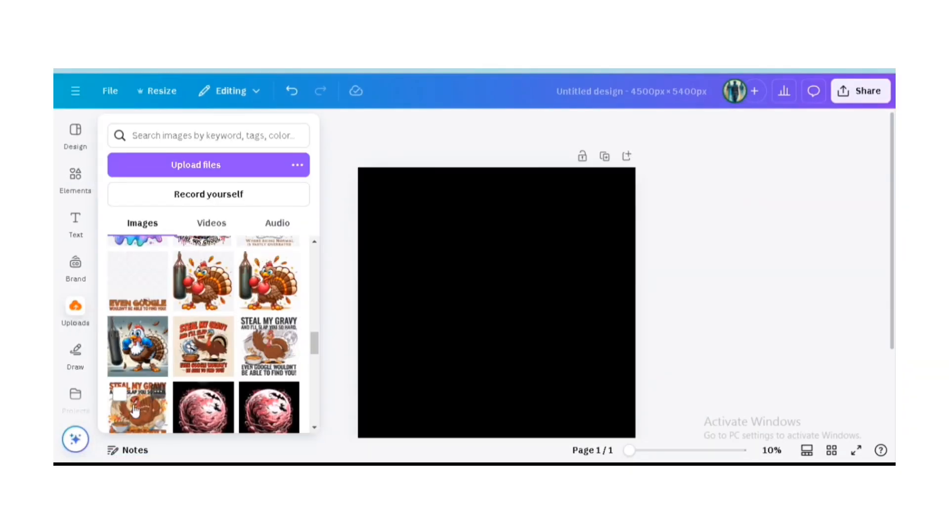
{"action": "left_click", "coordinate": [135, 409]}
{"action": "left_click", "coordinate": [359, 157]}
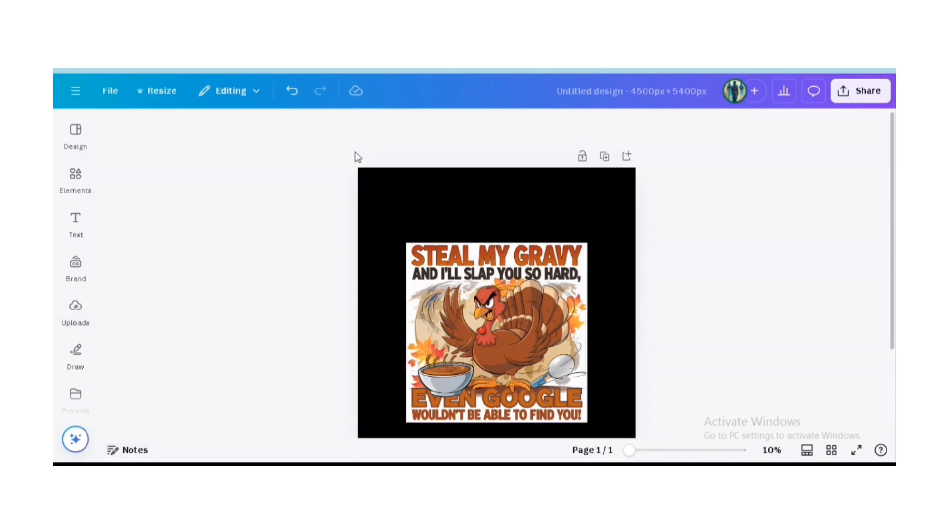
{"action": "left_click_drag", "start_coordinate": [563, 281], "coordinate": [568, 251]}
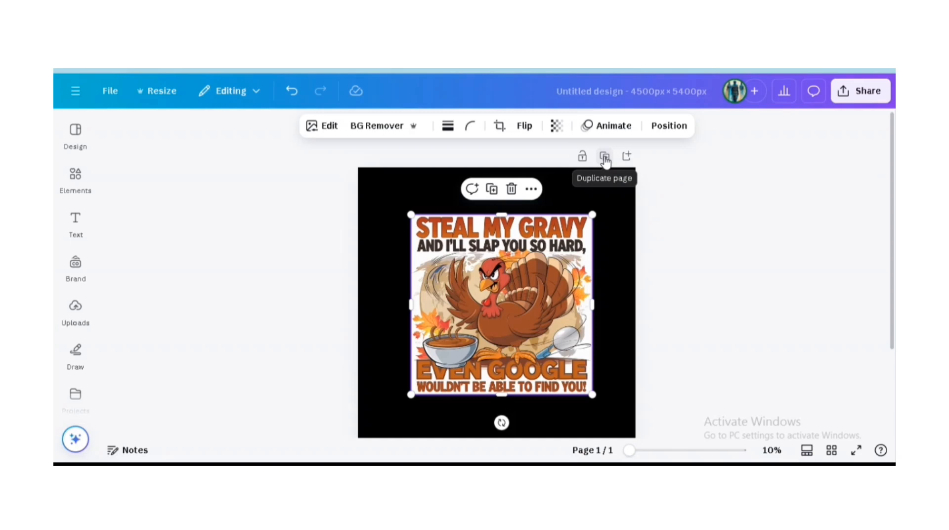
Duplicate the page and remove the white background from the turkey image on page 1.
{"action": "left_click", "coordinate": [605, 157]}
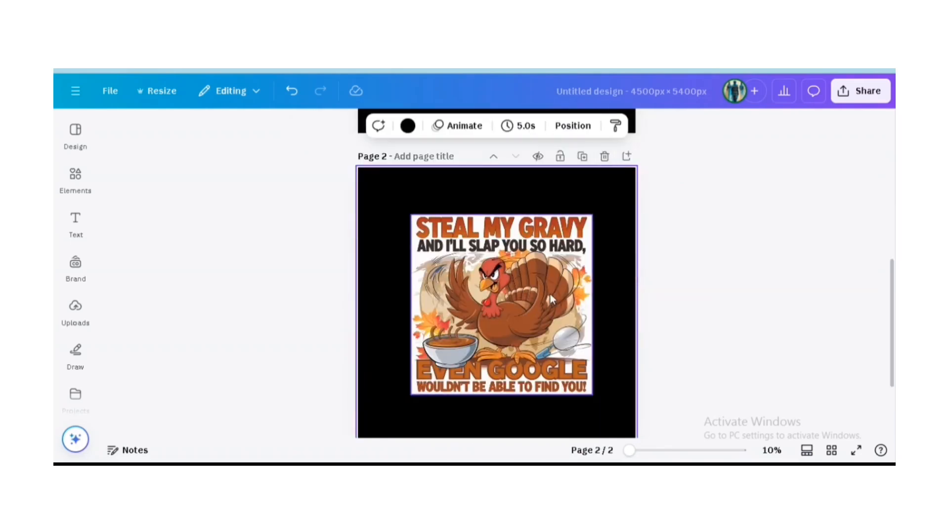
{"action": "left_click_drag", "start_coordinate": [892, 322], "coordinate": [882, 187]}
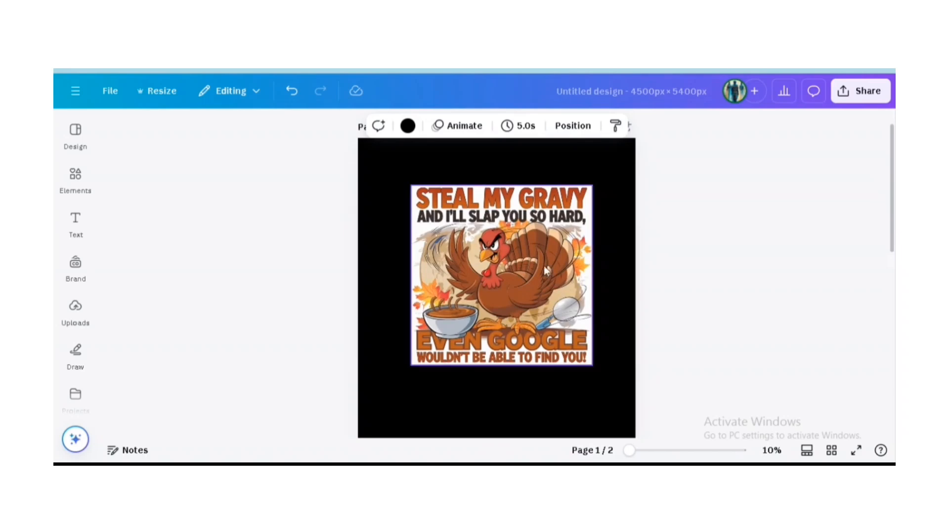
{"action": "left_click", "coordinate": [492, 265]}
{"action": "left_click", "coordinate": [358, 124]}
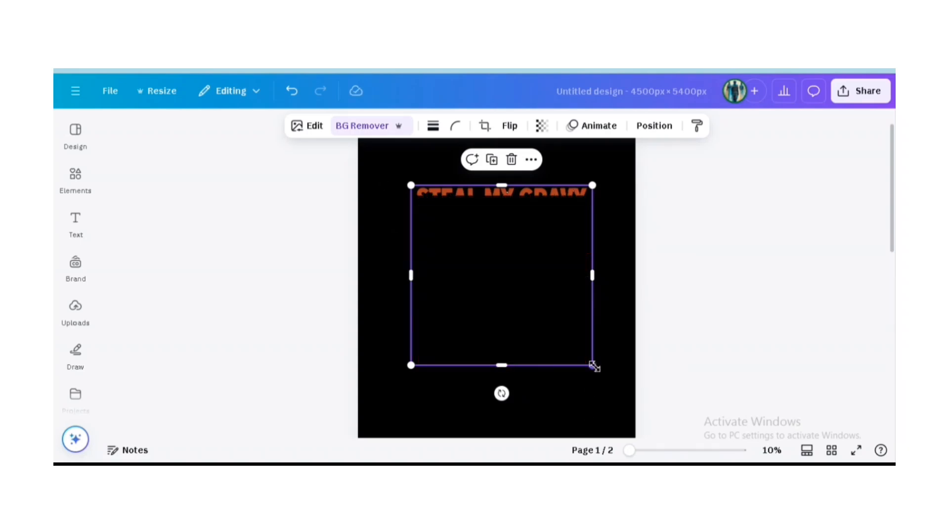
{"action": "left_click", "coordinate": [575, 395]}
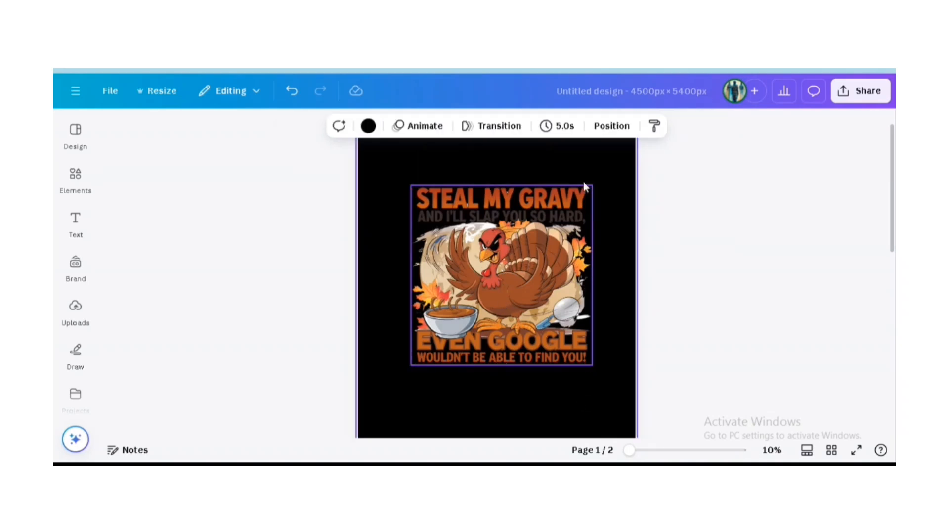
Move the page 1 artwork higher, duplicate it, and place the copy below the original.
{"action": "left_click_drag", "start_coordinate": [523, 264], "coordinate": [516, 247]}
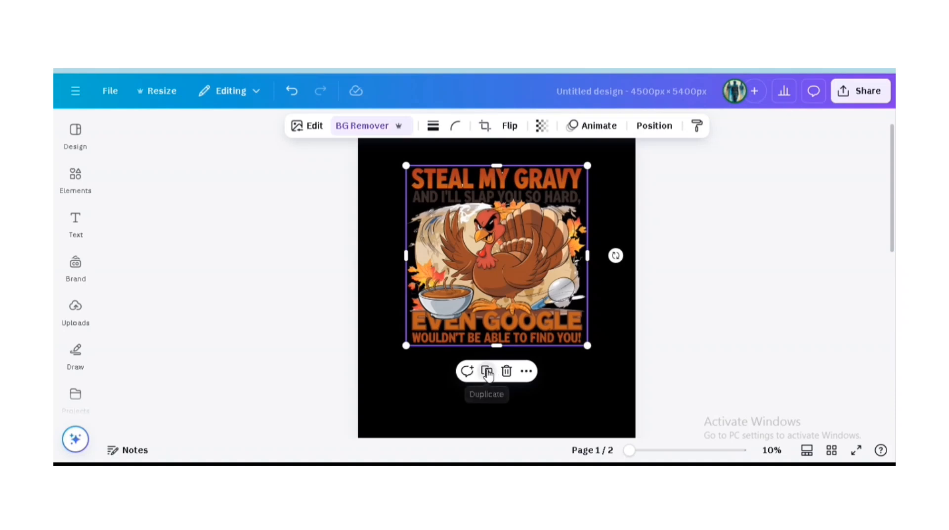
{"action": "left_click", "coordinate": [488, 371]}
{"action": "left_click_drag", "start_coordinate": [501, 283], "coordinate": [491, 470]}
Crop the original to its "Steal my gravy" heading and the copy to its "Even Google" text, placing that text beneath the heading.
{"action": "left_click", "coordinate": [505, 272]}
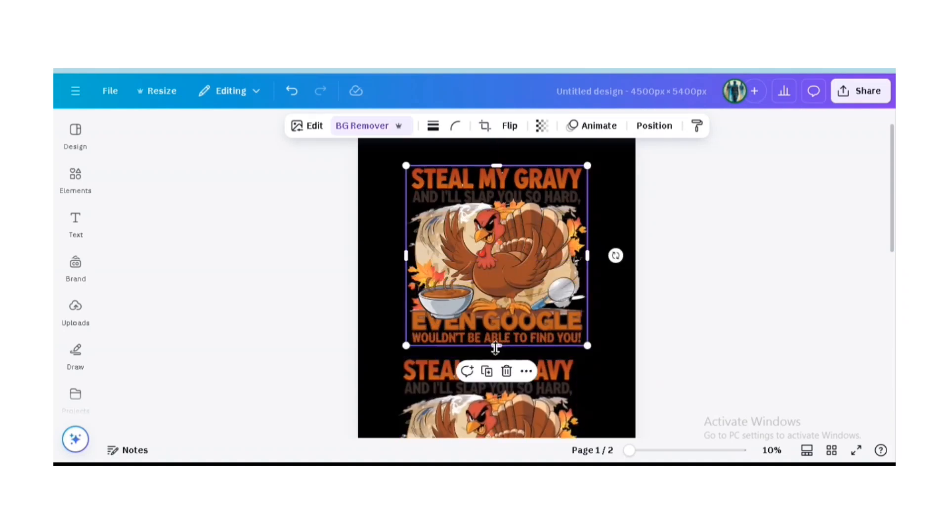
{"action": "left_click_drag", "start_coordinate": [499, 345], "coordinate": [501, 172]}
{"action": "left_click_drag", "start_coordinate": [496, 409], "coordinate": [503, 241]}
{"action": "left_click_drag", "start_coordinate": [501, 208], "coordinate": [506, 355]}
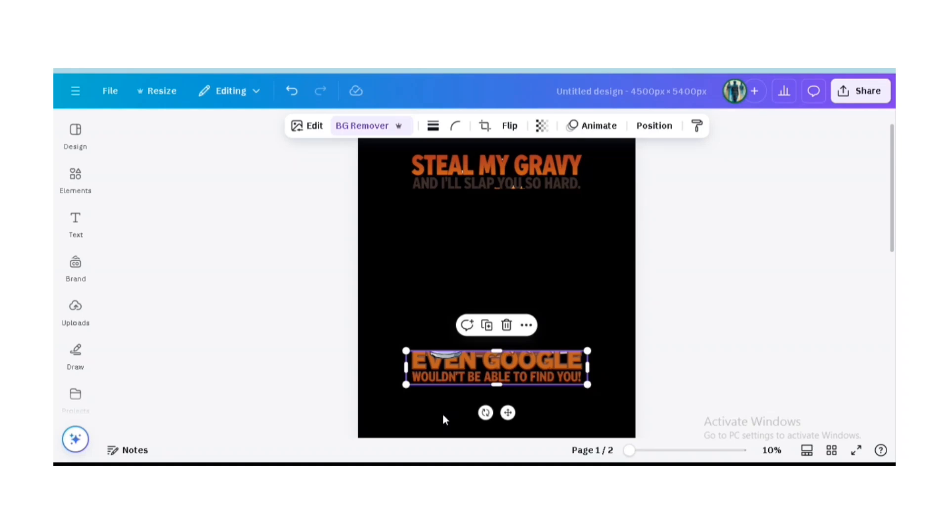
{"action": "left_click", "coordinate": [457, 388]}
{"action": "left_click_drag", "start_coordinate": [459, 377], "coordinate": [461, 240]}
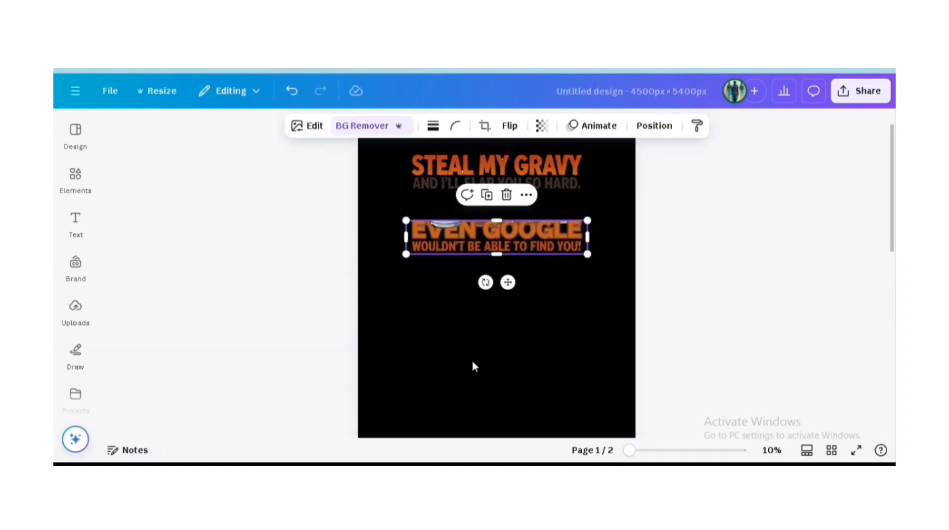
Remove the white background from the turkey image on page 2.
{"action": "scroll", "coordinate": [541, 371], "scroll_direction": "down", "scroll_amount": 3}
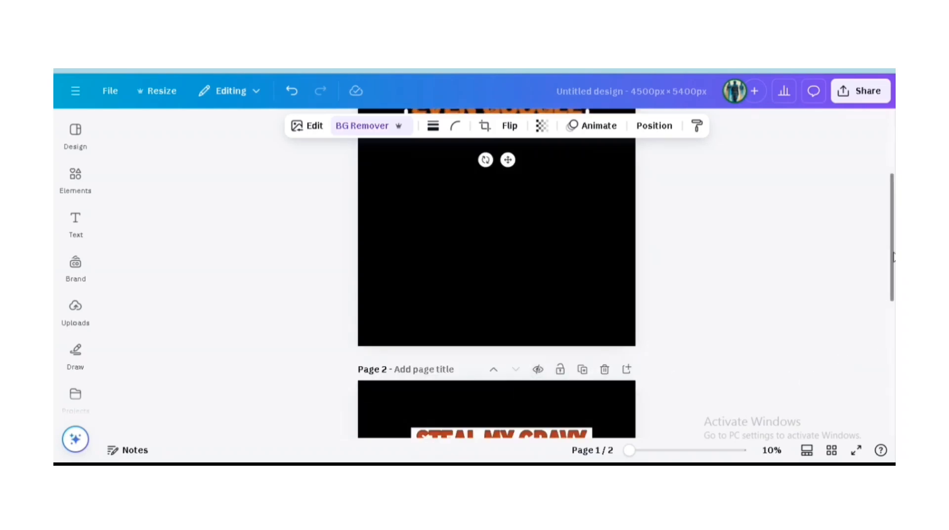
{"action": "left_click_drag", "start_coordinate": [893, 256], "coordinate": [894, 323]}
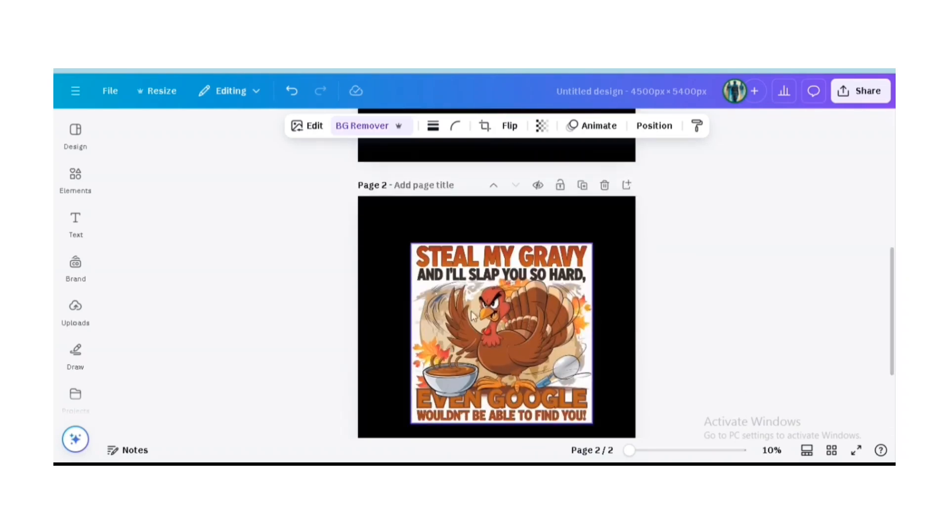
{"action": "left_click", "coordinate": [466, 271]}
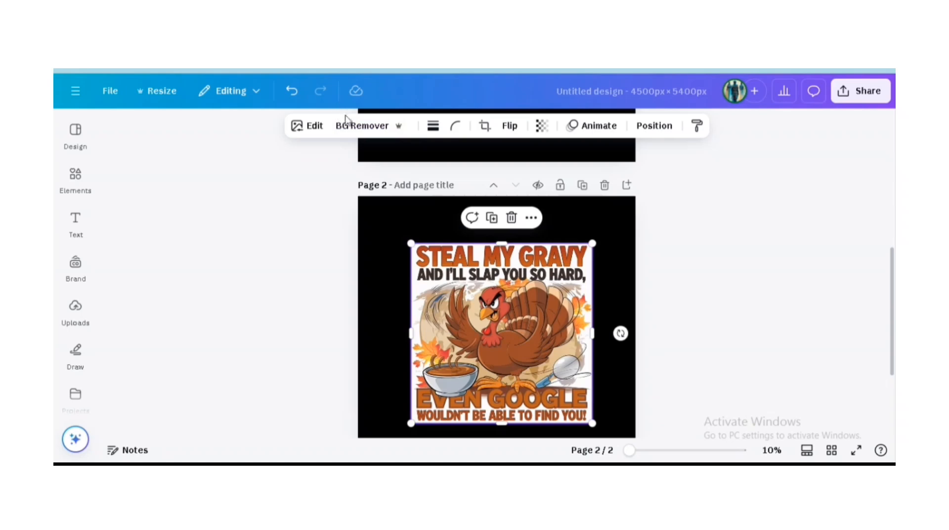
{"action": "left_click", "coordinate": [349, 127]}
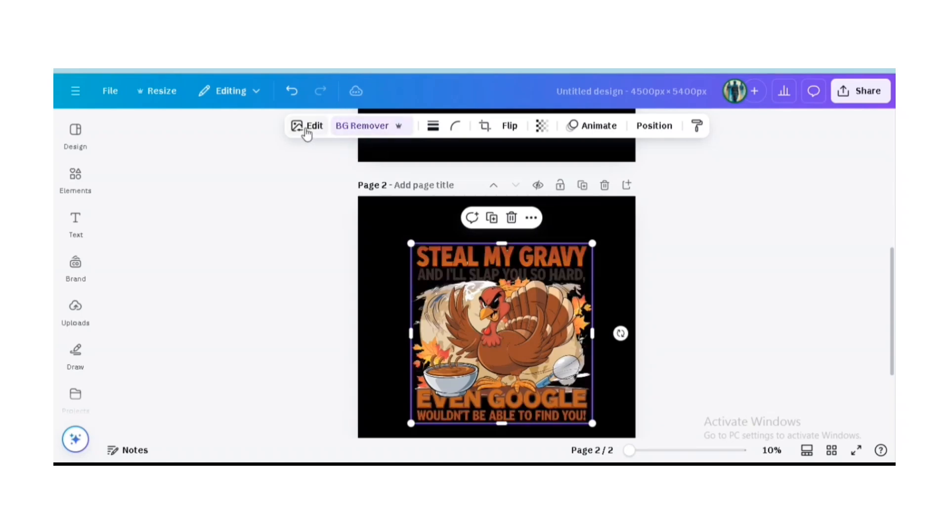
Extract the "Steal my gravy and I'll slap you so hard" heading from the page 2 image with Grab Text.
{"action": "left_click", "coordinate": [307, 130]}
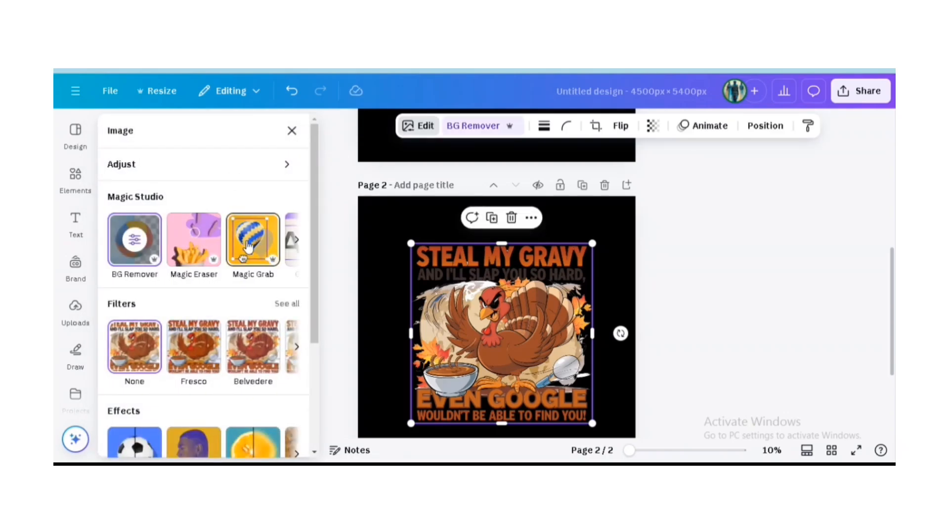
{"action": "left_click", "coordinate": [296, 239]}
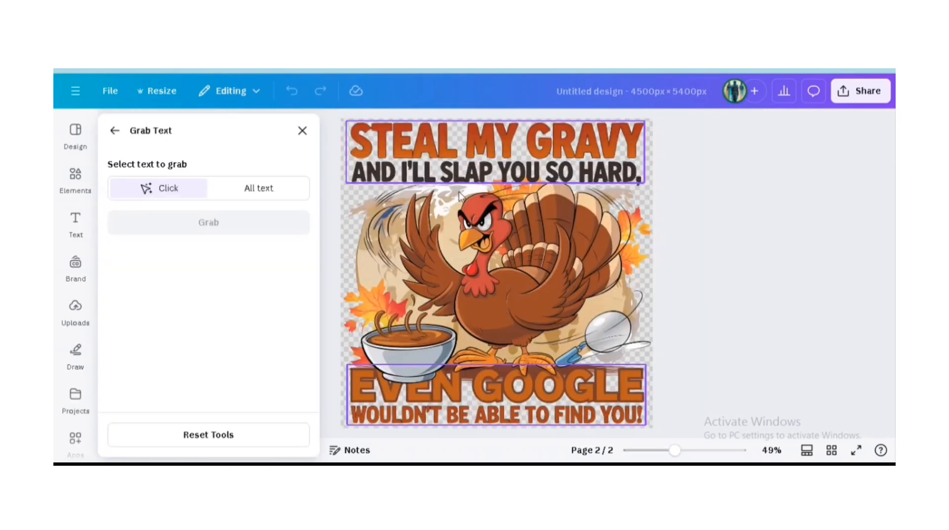
{"action": "left_click", "coordinate": [450, 176]}
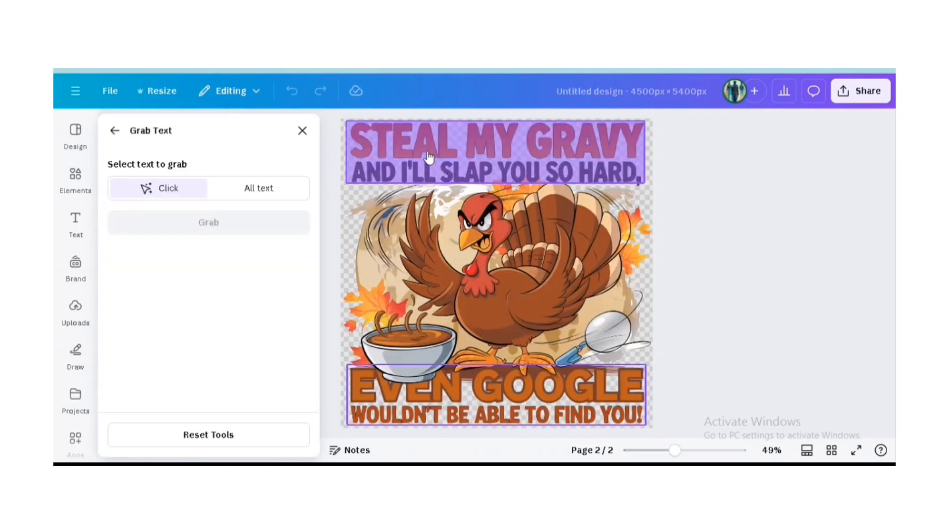
{"action": "left_click", "coordinate": [229, 225]}
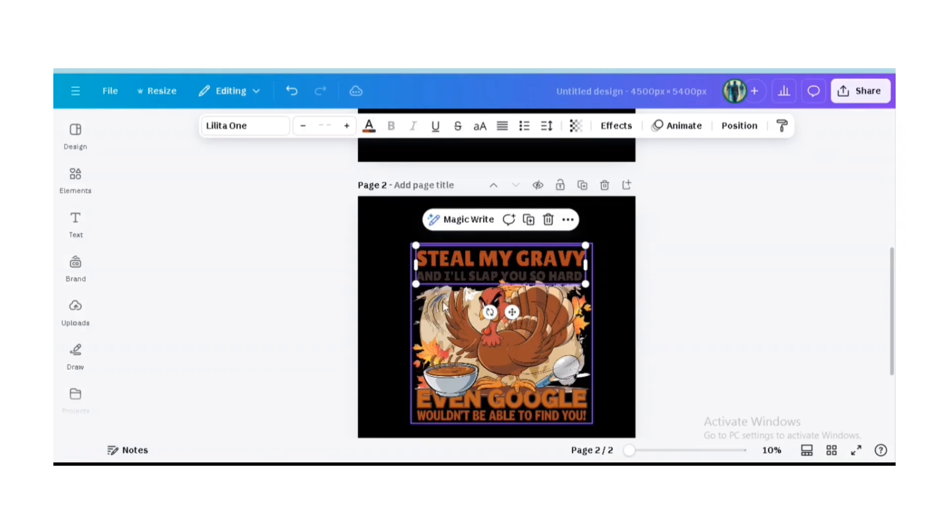
Move the extracted heading to the top of page 2 and position the turkey artwork below it with a gap.
{"action": "left_click_drag", "start_coordinate": [473, 267], "coordinate": [480, 226]}
{"action": "left_click_drag", "start_coordinate": [499, 360], "coordinate": [498, 332]}
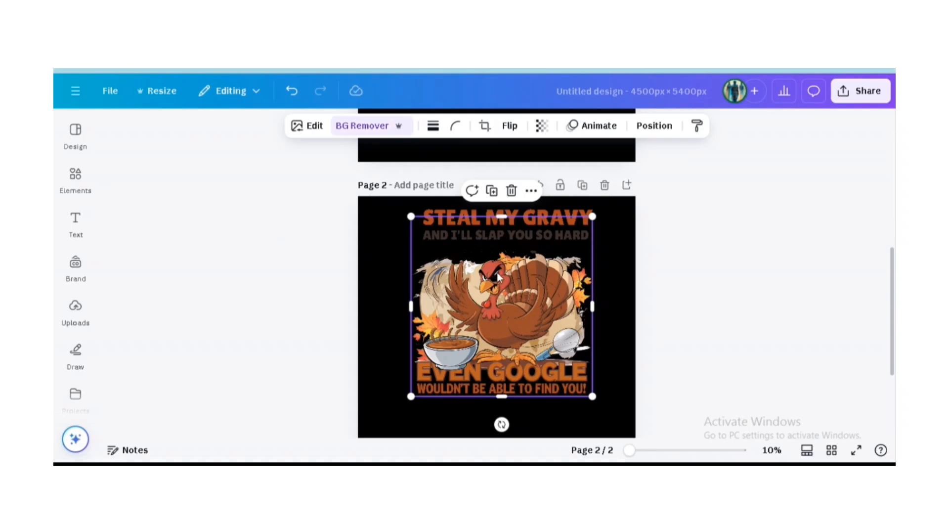
{"action": "left_click_drag", "start_coordinate": [503, 216], "coordinate": [508, 242]}
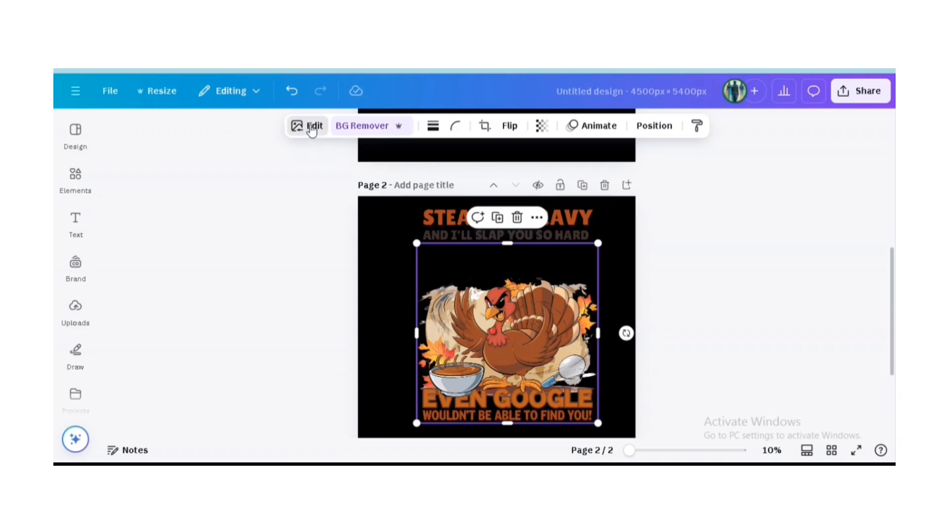
Try to extract the "Even Google wouldn't be able to find you!" text from the turkey artwork with Grab Text.
{"action": "left_click", "coordinate": [310, 126]}
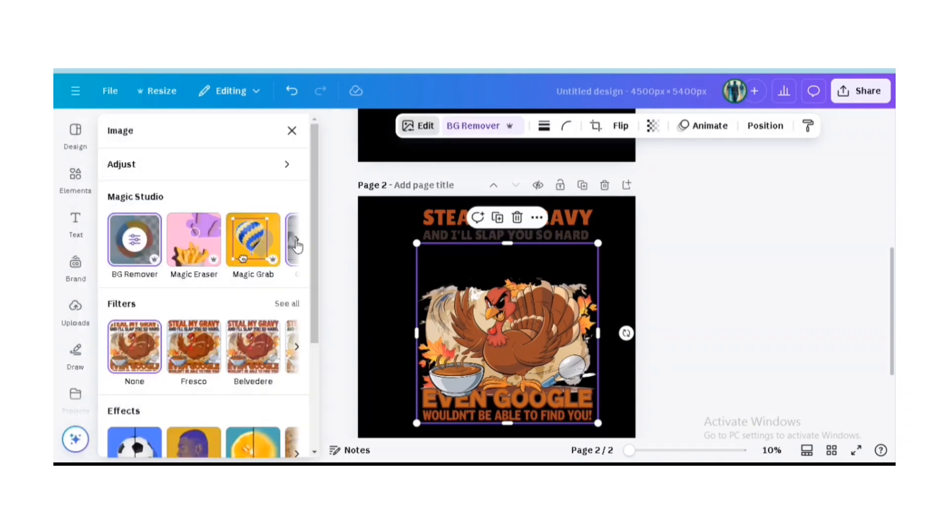
{"action": "left_click", "coordinate": [297, 242]}
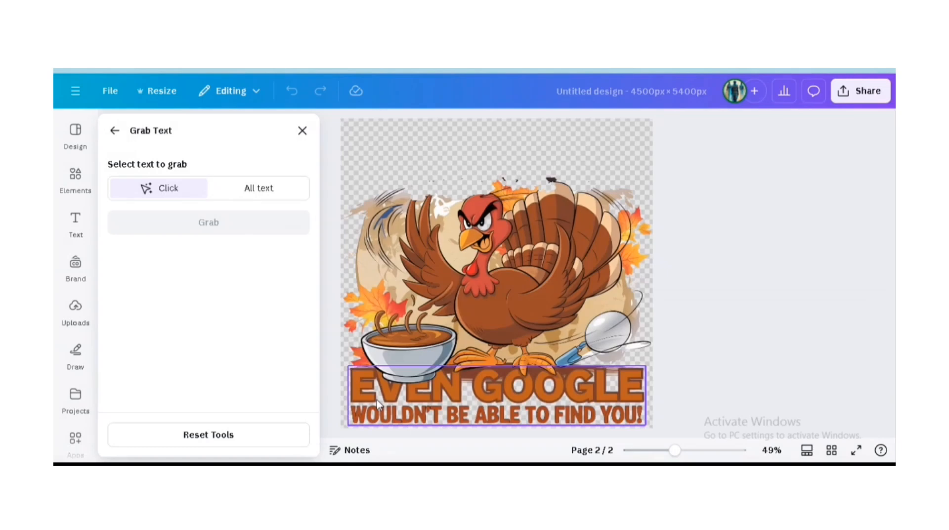
{"action": "left_click", "coordinate": [378, 404]}
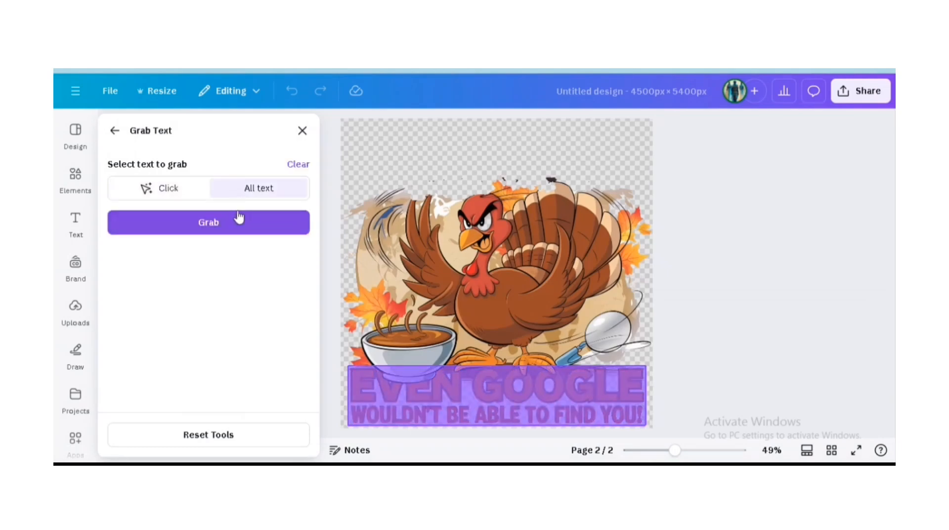
{"action": "left_click", "coordinate": [231, 221]}
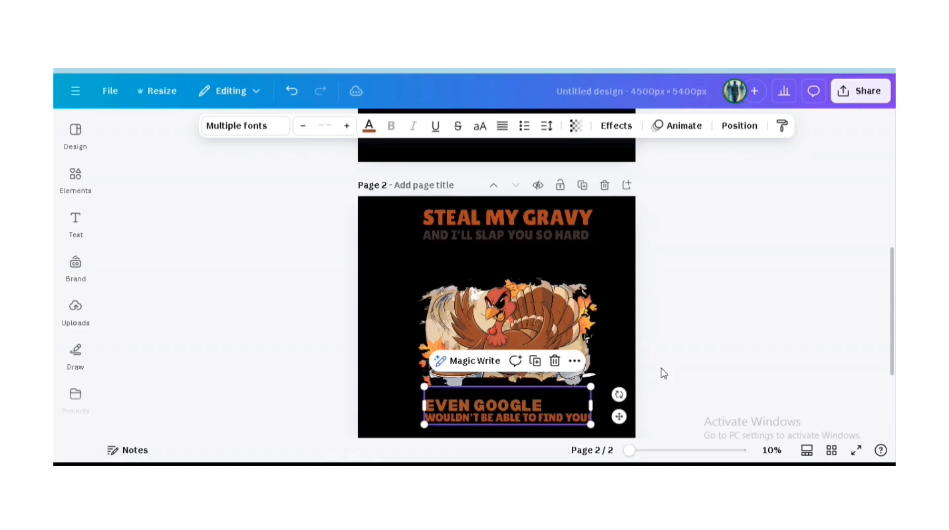
Inspect the extracted "Even Google" text up close and undo its extraction.
{"action": "scroll", "coordinate": [663, 373], "scroll_direction": "down", "scroll_amount": 1}
{"action": "left_click_drag", "start_coordinate": [629, 451], "coordinate": [644, 451]}
{"action": "scroll", "coordinate": [663, 337], "scroll_direction": "down", "scroll_amount": 2}
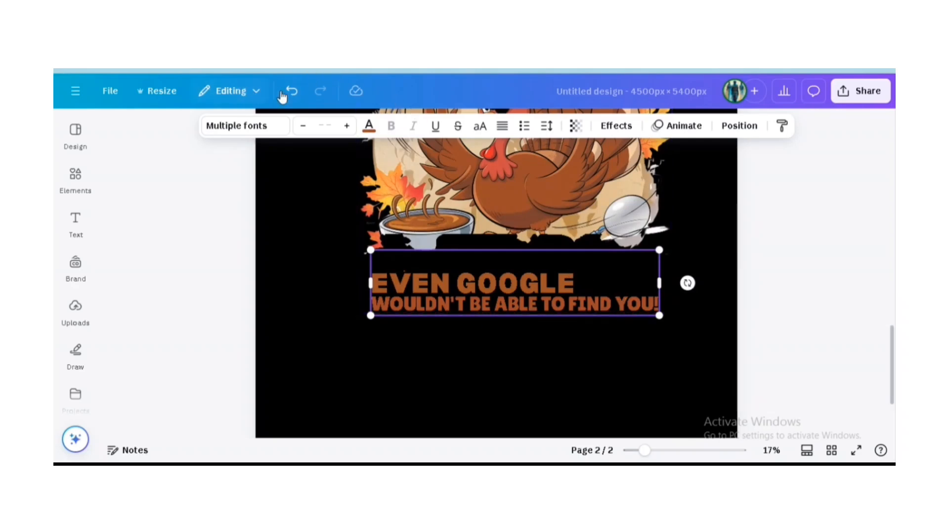
{"action": "left_click", "coordinate": [291, 92]}
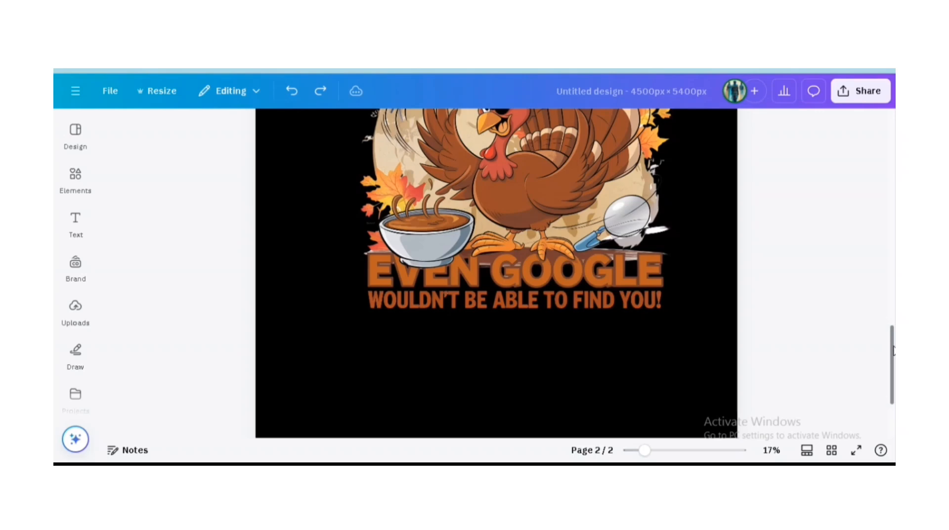
Move the "Even Google" lettering down page 1 and place the editable "Steal my gravy" text directly beneath the original heading.
{"action": "left_click_drag", "start_coordinate": [894, 350], "coordinate": [885, 276]}
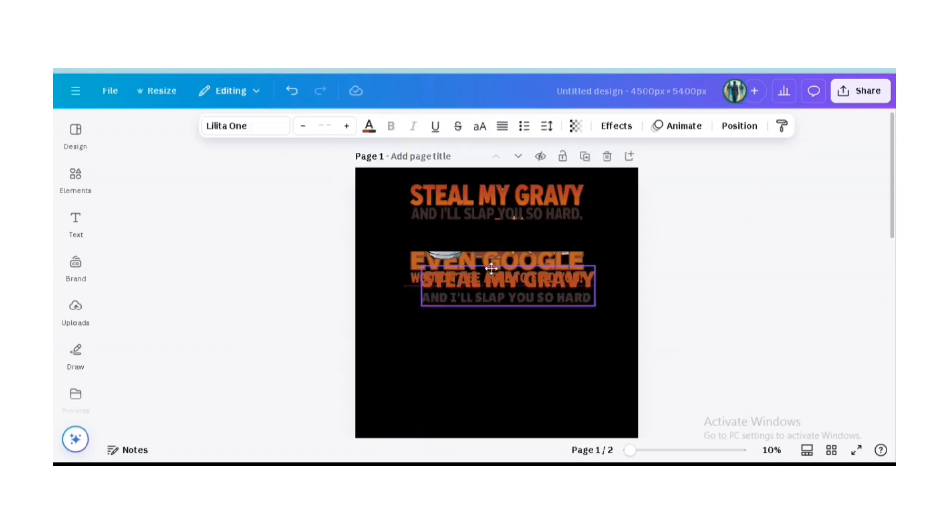
{"action": "left_click_drag", "start_coordinate": [494, 282], "coordinate": [494, 319]}
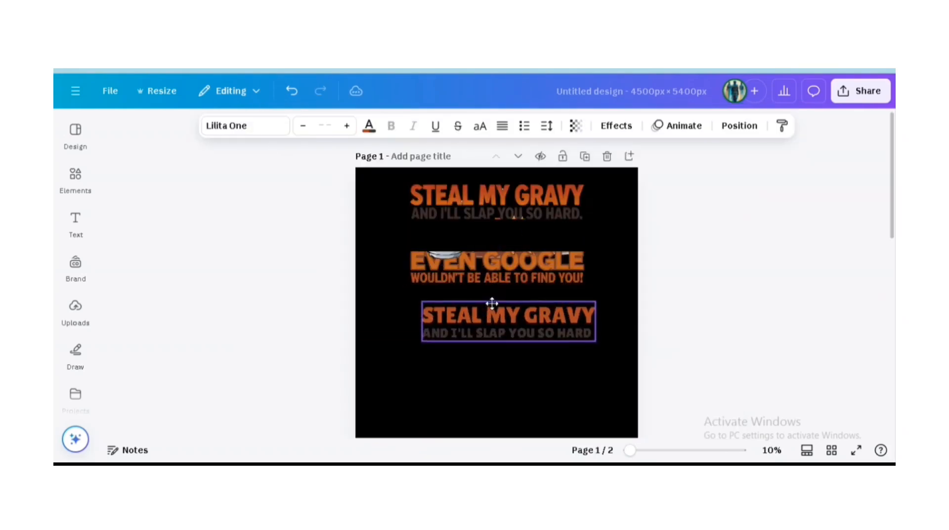
{"action": "left_click_drag", "start_coordinate": [509, 264], "coordinate": [481, 376]}
{"action": "left_click_drag", "start_coordinate": [474, 318], "coordinate": [461, 238]}
Compare the letter shapes and edges of the original "Steal my gravy" heading with its editable Lilita One version up close.
{"action": "left_click_drag", "start_coordinate": [629, 450], "coordinate": [647, 449]}
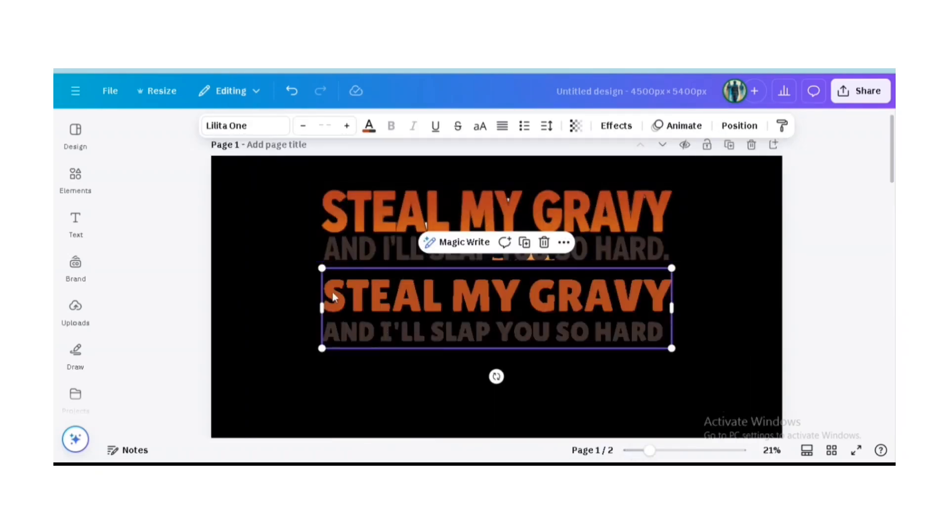
{"action": "left_click", "coordinate": [673, 450]}
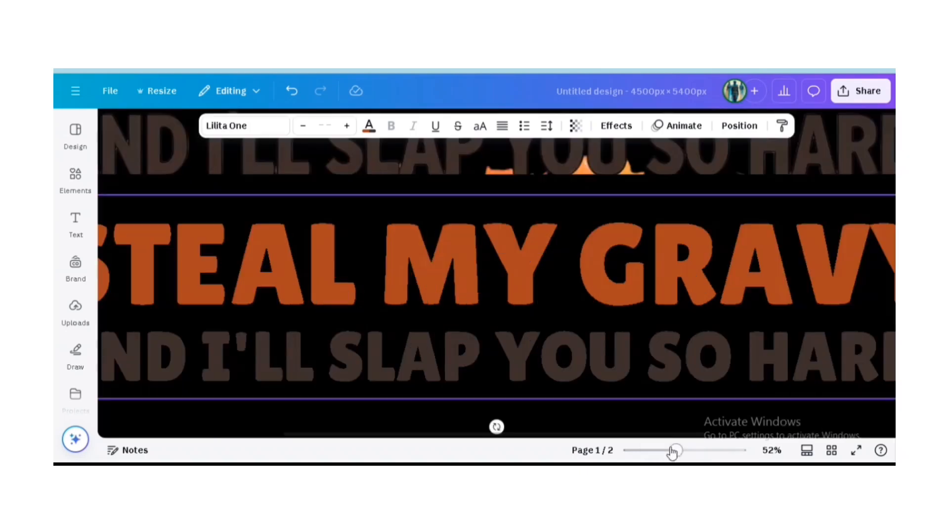
{"action": "scroll", "coordinate": [535, 256], "scroll_direction": "up", "scroll_amount": 4}
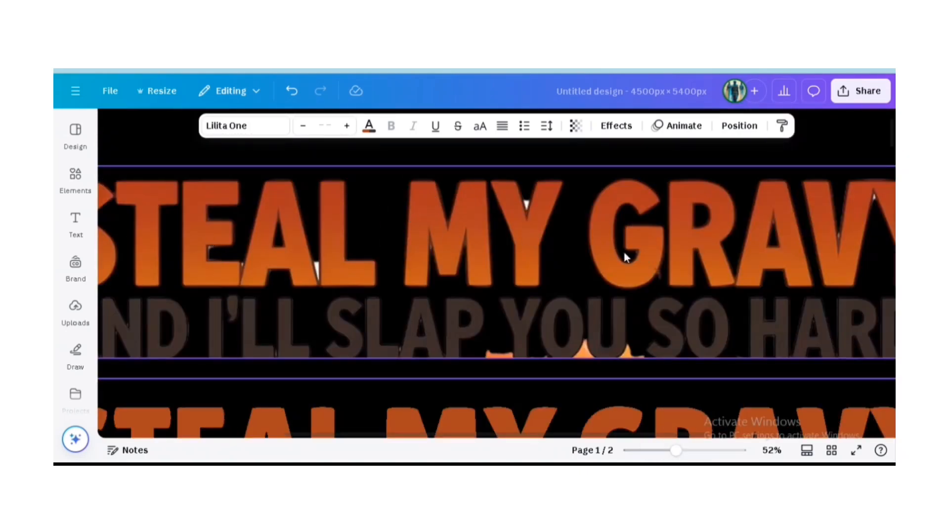
{"action": "left_click", "coordinate": [694, 450]}
{"action": "scroll", "coordinate": [445, 247], "scroll_direction": "up", "scroll_amount": 3}
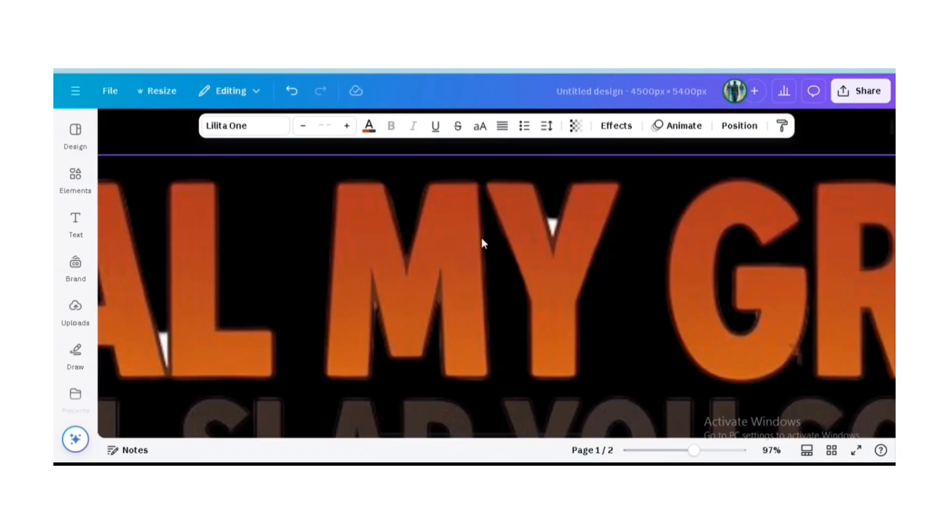
{"action": "left_click", "coordinate": [660, 450]}
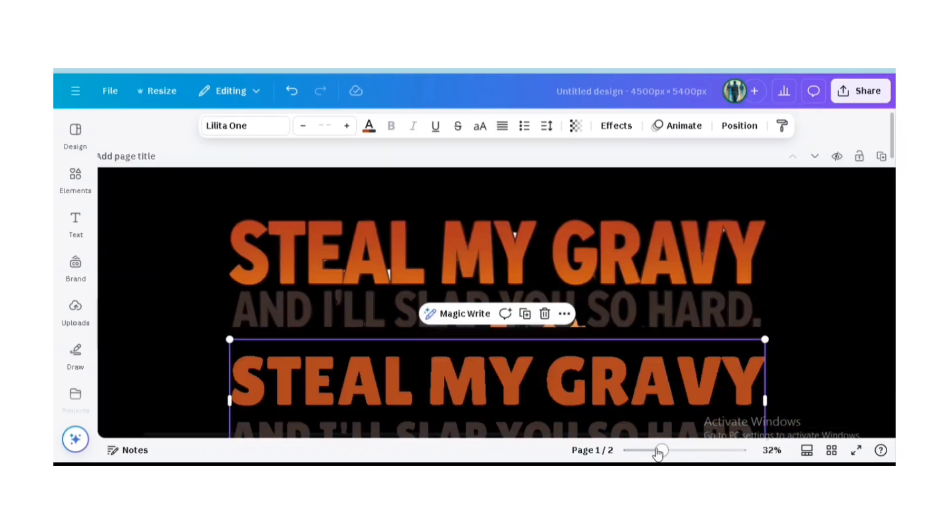
{"action": "scroll", "coordinate": [624, 432], "scroll_direction": "down", "scroll_amount": 1}
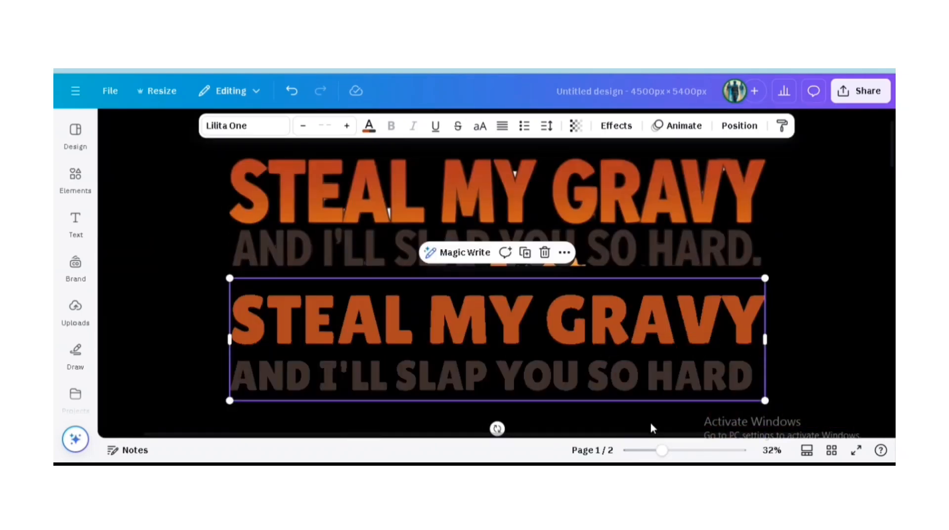
{"action": "left_click", "coordinate": [686, 451]}
{"action": "left_click", "coordinate": [587, 221]}
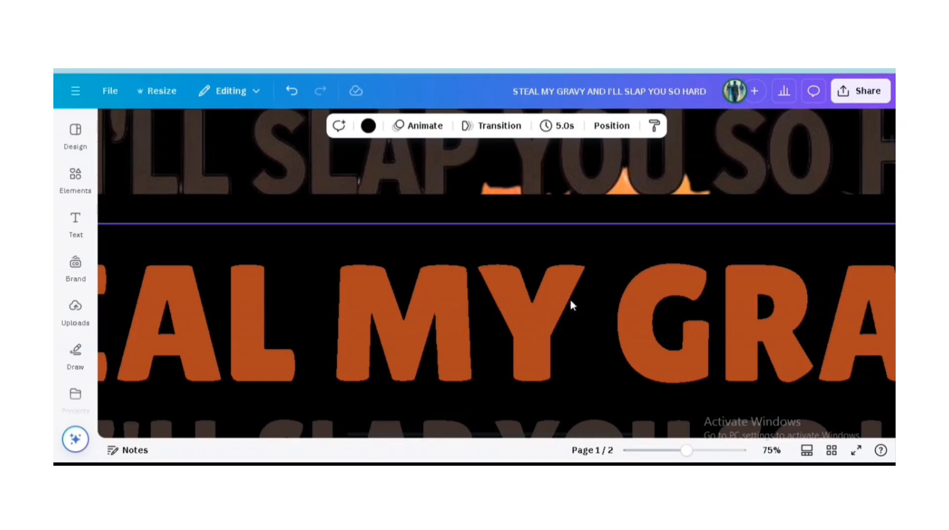
Add a third page, insert the uploaded "Steal my gravy" turkey image, and enlarge and centre it on the page.
{"action": "left_click_drag", "start_coordinate": [686, 447], "coordinate": [635, 452]}
{"action": "scroll", "coordinate": [893, 228], "scroll_direction": "down", "scroll_amount": 10}
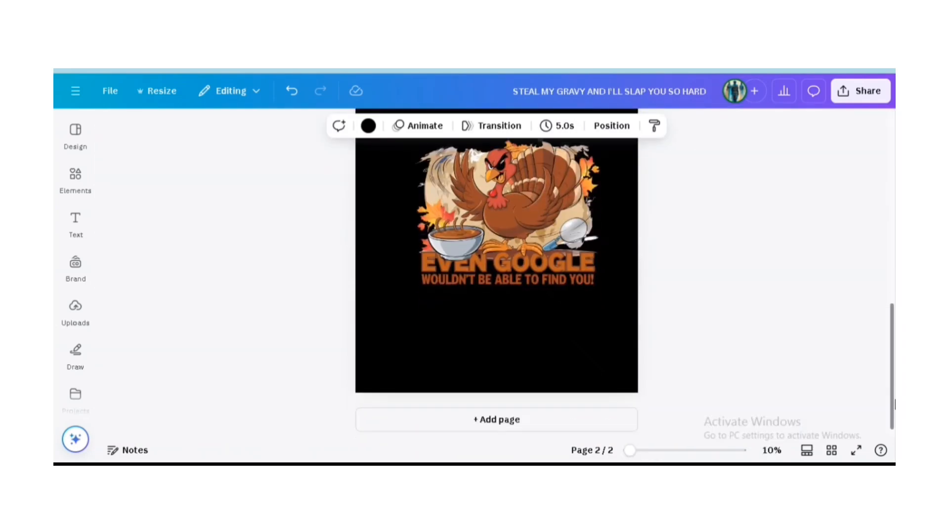
{"action": "left_click", "coordinate": [492, 416]}
{"action": "scroll", "coordinate": [546, 301], "scroll_direction": "up", "scroll_amount": 2}
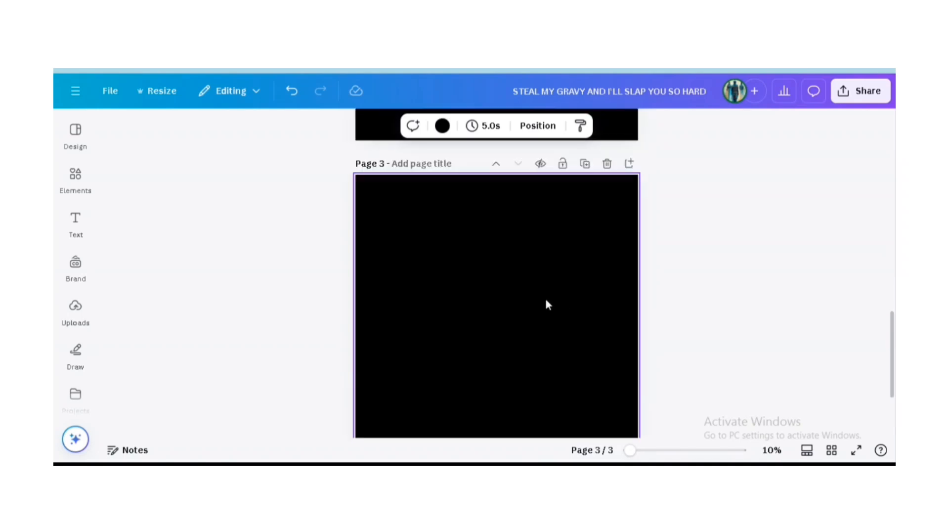
{"action": "left_click", "coordinate": [75, 307]}
{"action": "left_click", "coordinate": [203, 346]}
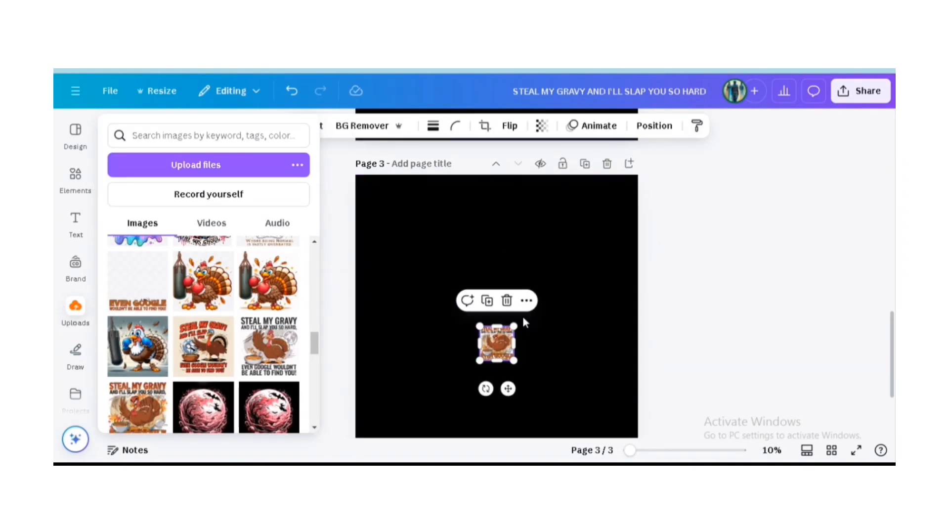
{"action": "left_click_drag", "start_coordinate": [514, 326], "coordinate": [627, 210]}
{"action": "left_click_drag", "start_coordinate": [533, 290], "coordinate": [476, 298]}
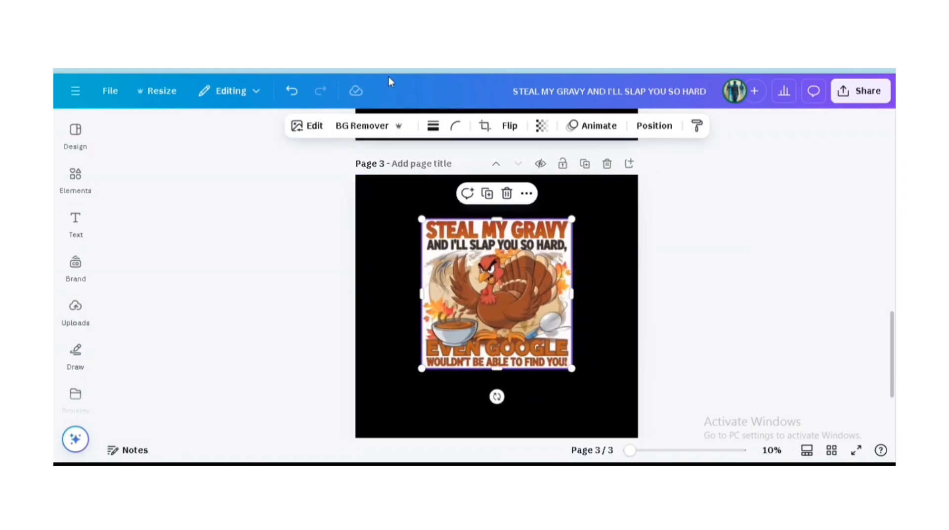
Remove the page 3 image's background and erase a wide band across the turkey's body with Magic Eraser.
{"action": "left_click", "coordinate": [349, 126]}
{"action": "left_click", "coordinate": [309, 125]}
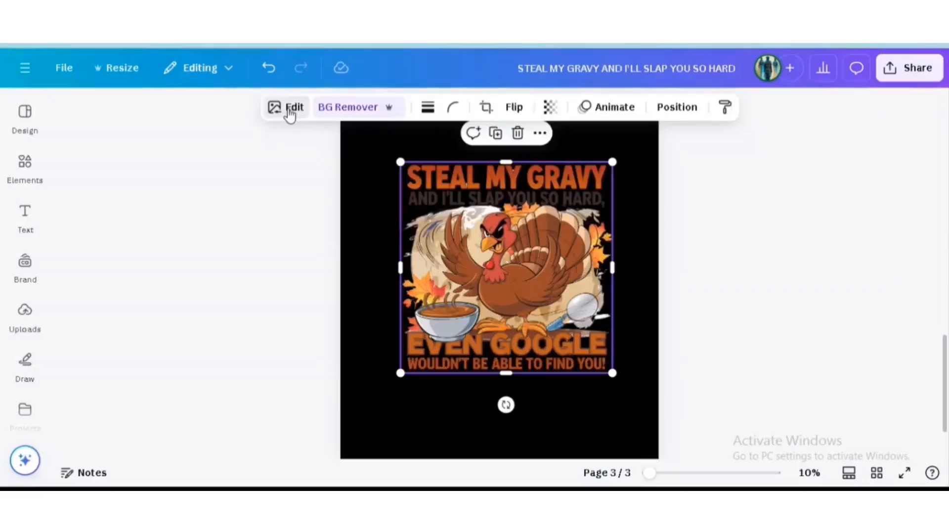
{"action": "left_click", "coordinate": [289, 108]}
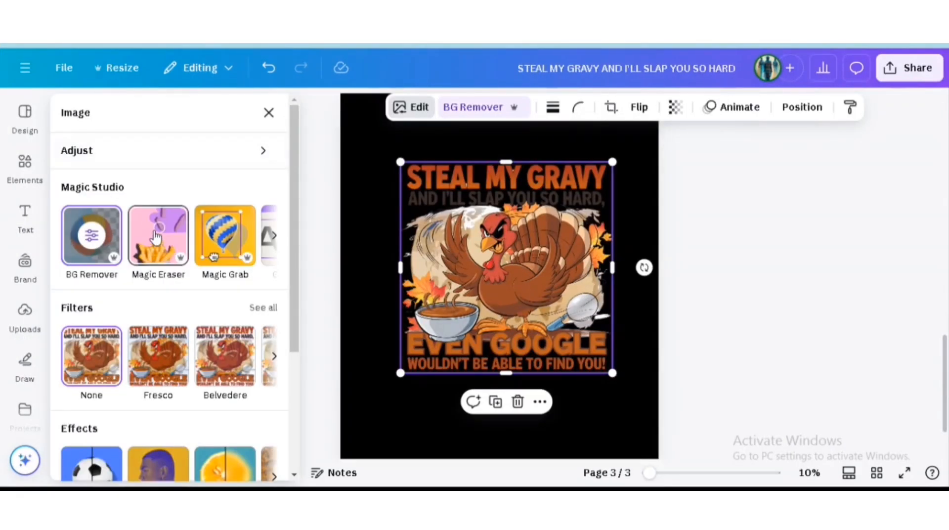
{"action": "left_click", "coordinate": [157, 236]}
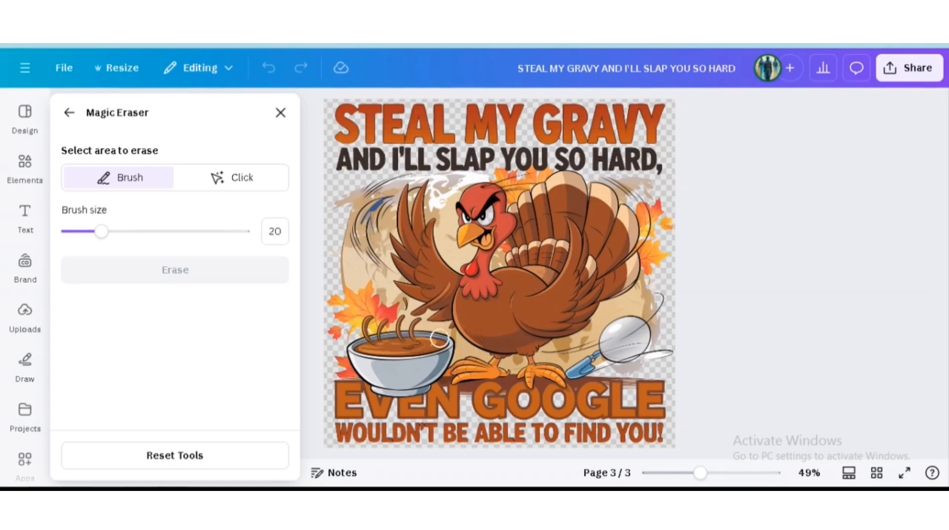
{"action": "mouse_move", "coordinate": [361, 297]}
{"action": "left_mouse_down"}
{"action": "mouse_move", "coordinate": [631, 277]}
{"action": "mouse_move", "coordinate": [339, 269]}
{"action": "mouse_move", "coordinate": [713, 250]}
{"action": "mouse_move", "coordinate": [355, 241]}
{"action": "mouse_move", "coordinate": [644, 227]}
{"action": "mouse_move", "coordinate": [341, 212]}
{"action": "mouse_move", "coordinate": [608, 217]}
{"action": "mouse_move", "coordinate": [356, 209]}
{"action": "left_mouse_up"}
{"action": "left_click", "coordinate": [237, 178]}
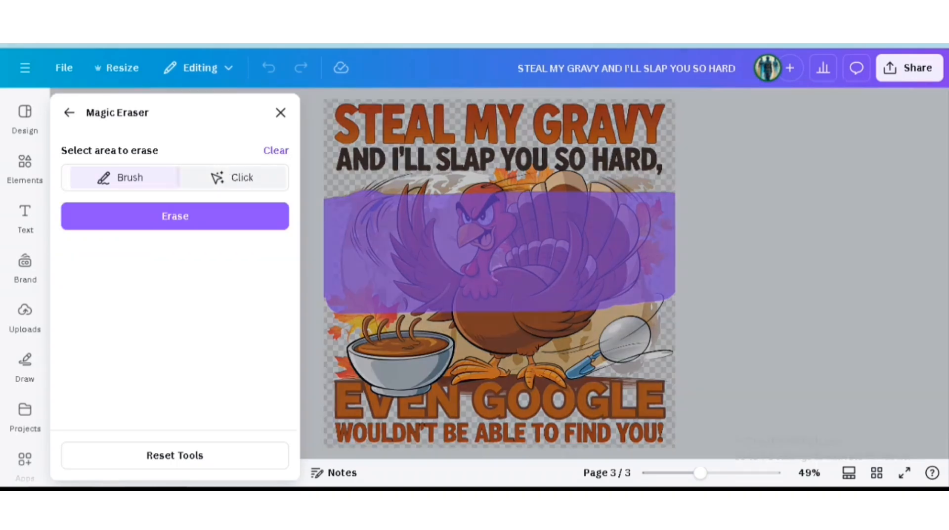
{"action": "left_click", "coordinate": [175, 216]}
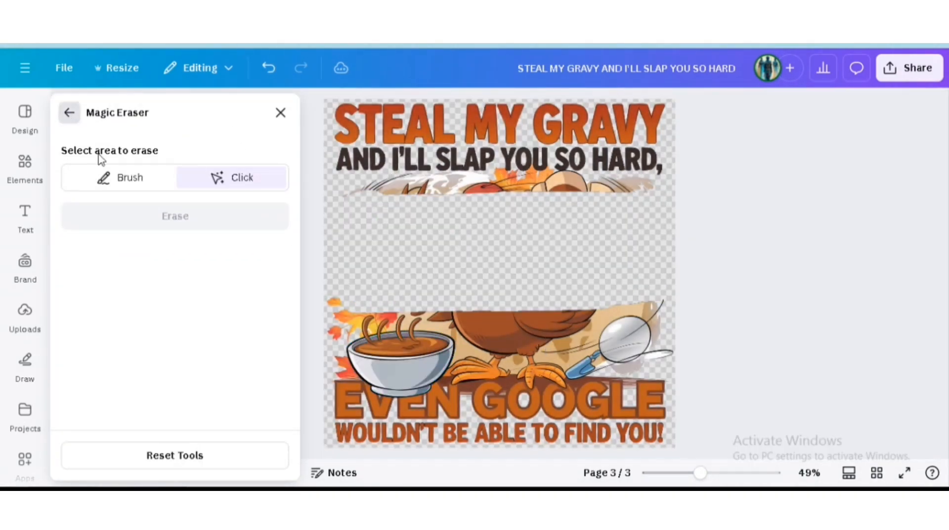
{"action": "left_click", "coordinate": [69, 112]}
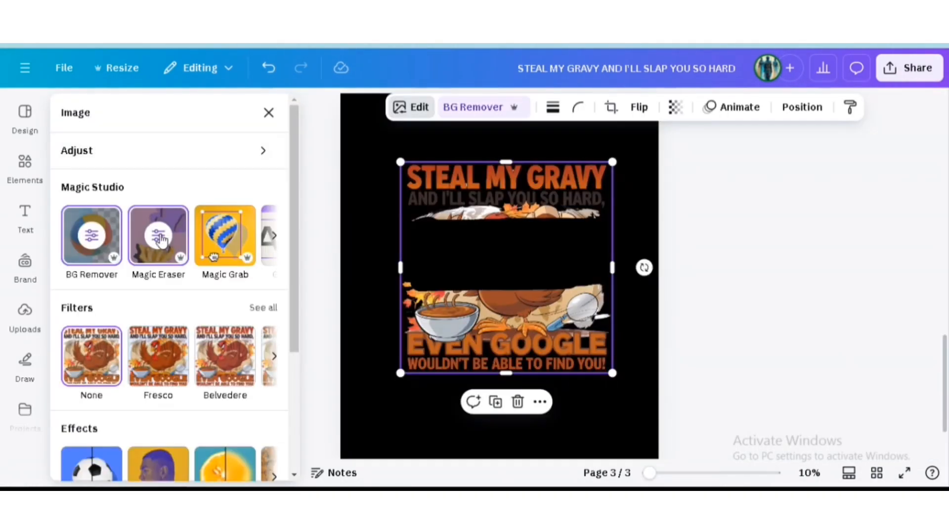
Grab the remaining turkey artwork with a size 40 Magic Grab brush and brush over the leftover white with Magic Eraser.
{"action": "left_click", "coordinate": [222, 237]}
{"action": "left_click", "coordinate": [386, 346]}
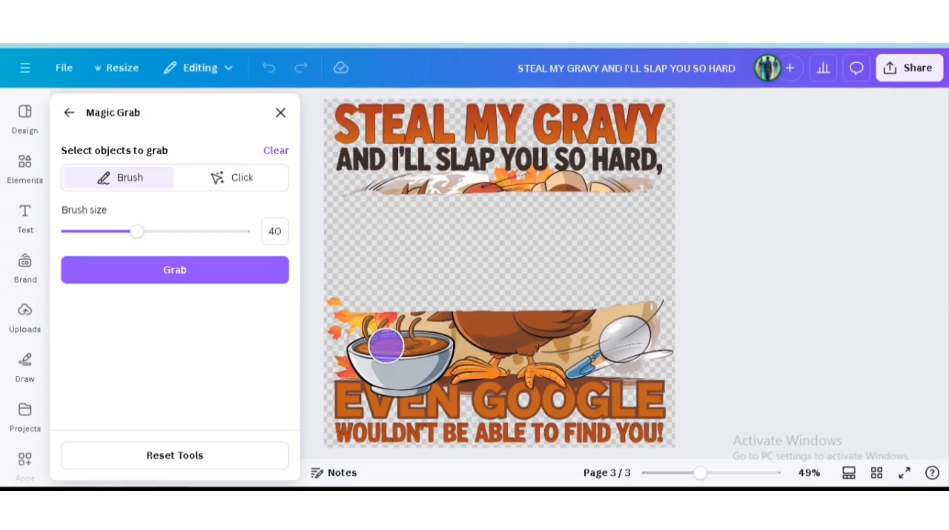
{"action": "mouse_move", "coordinate": [389, 350]}
{"action": "left_mouse_down"}
{"action": "mouse_move", "coordinate": [577, 322]}
{"action": "mouse_move", "coordinate": [559, 342]}
{"action": "mouse_move", "coordinate": [667, 341]}
{"action": "left_mouse_up"}
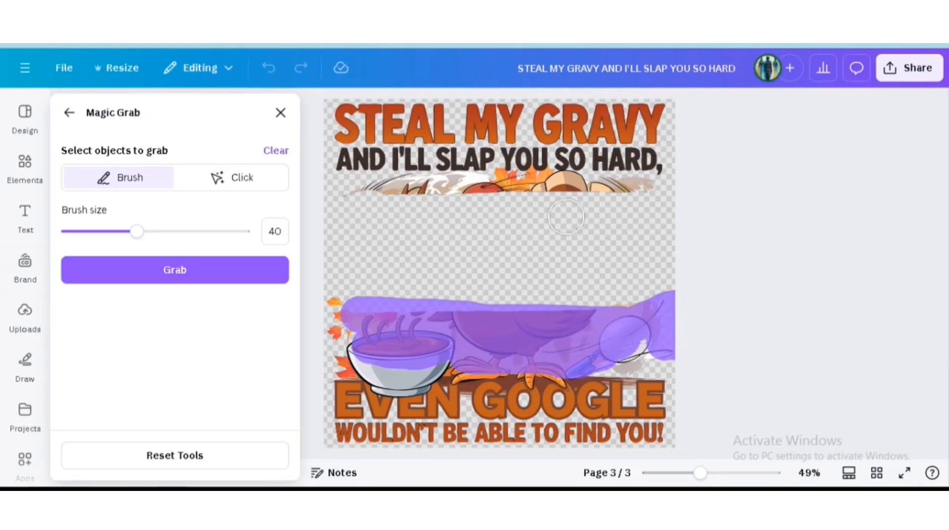
{"action": "left_click_drag", "start_coordinate": [640, 192], "coordinate": [317, 196]}
{"action": "left_click", "coordinate": [237, 270]}
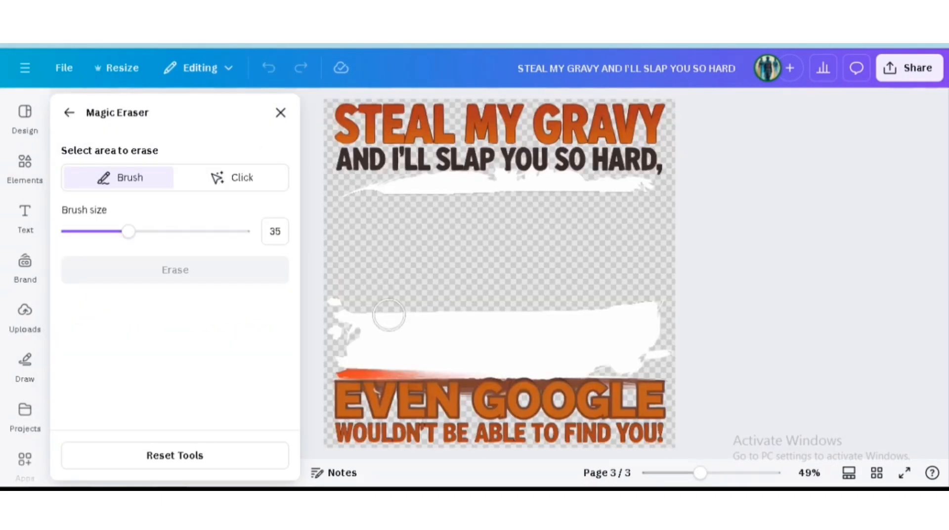
{"action": "mouse_move", "coordinate": [342, 305]}
{"action": "left_mouse_down"}
{"action": "mouse_move", "coordinate": [565, 349]}
{"action": "mouse_move", "coordinate": [709, 330]}
{"action": "mouse_move", "coordinate": [341, 345]}
{"action": "left_mouse_up"}
{"action": "left_click", "coordinate": [187, 231]}
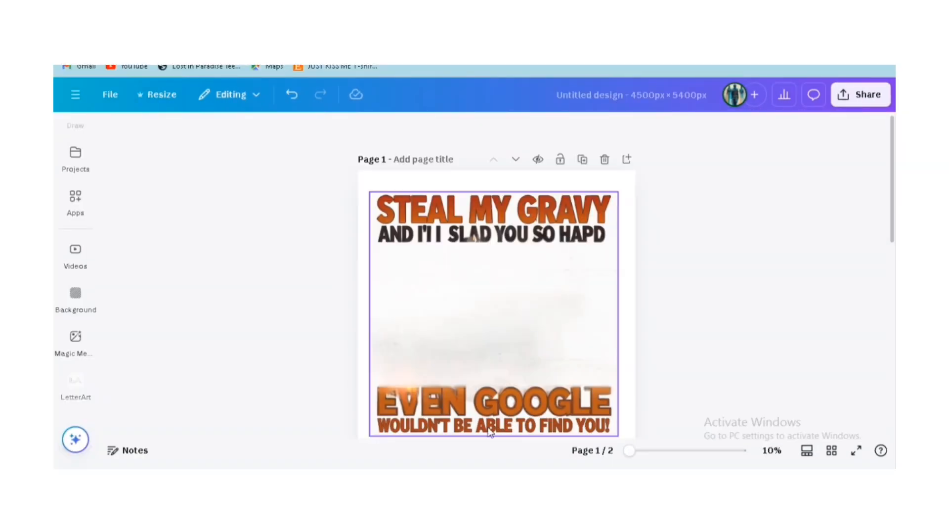
Duplicate the cleaned lettering image on page 1 and move the copy up past the page's upper edge.
{"action": "left_click", "coordinate": [489, 297]}
{"action": "left_click", "coordinate": [487, 425]}
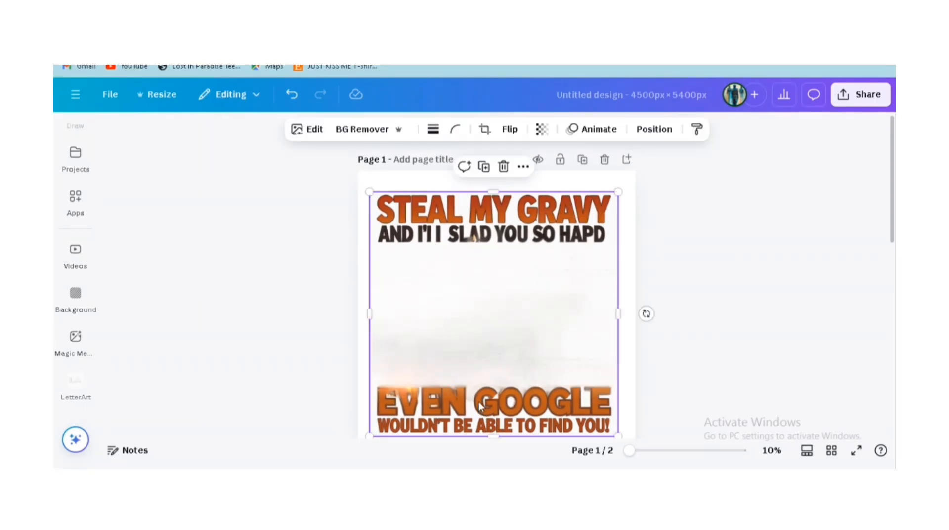
{"action": "mouse_move", "coordinate": [481, 406]}
{"action": "left_mouse_down"}
{"action": "mouse_move", "coordinate": [478, 348]}
{"action": "mouse_move", "coordinate": [473, 398]}
{"action": "left_mouse_up"}
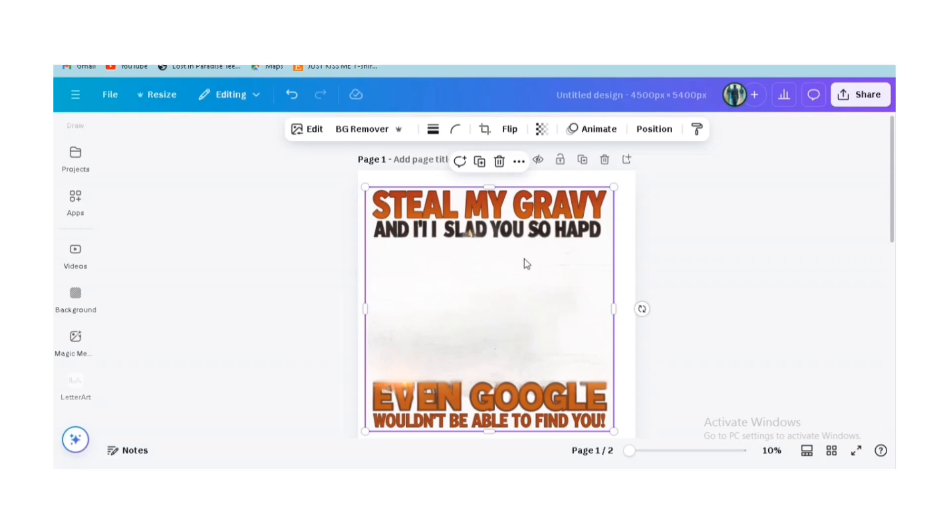
{"action": "left_click_drag", "start_coordinate": [456, 320], "coordinate": [463, 331]}
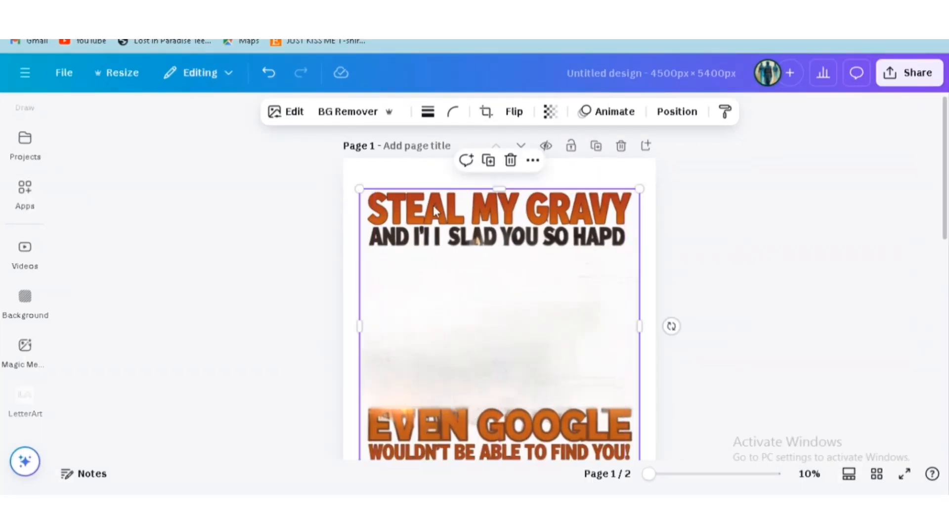
{"action": "left_click", "coordinate": [493, 161]}
{"action": "left_click_drag", "start_coordinate": [509, 252], "coordinate": [588, 165]}
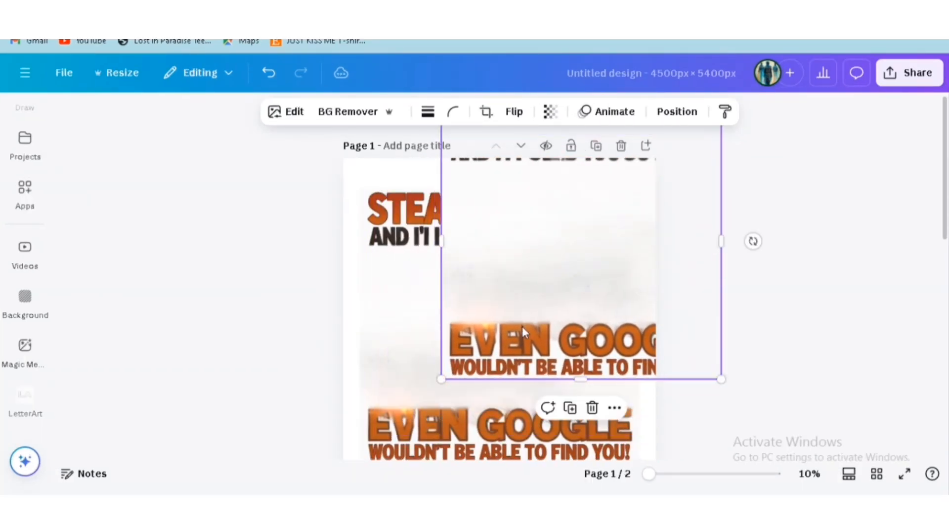
{"action": "left_click_drag", "start_coordinate": [508, 282], "coordinate": [562, 174]}
{"action": "left_click_drag", "start_coordinate": [545, 235], "coordinate": [539, 157]}
Add a text box below the "Steal my gravy" heading and enlarge its text to size 247.
{"action": "left_click", "coordinate": [24, 218]}
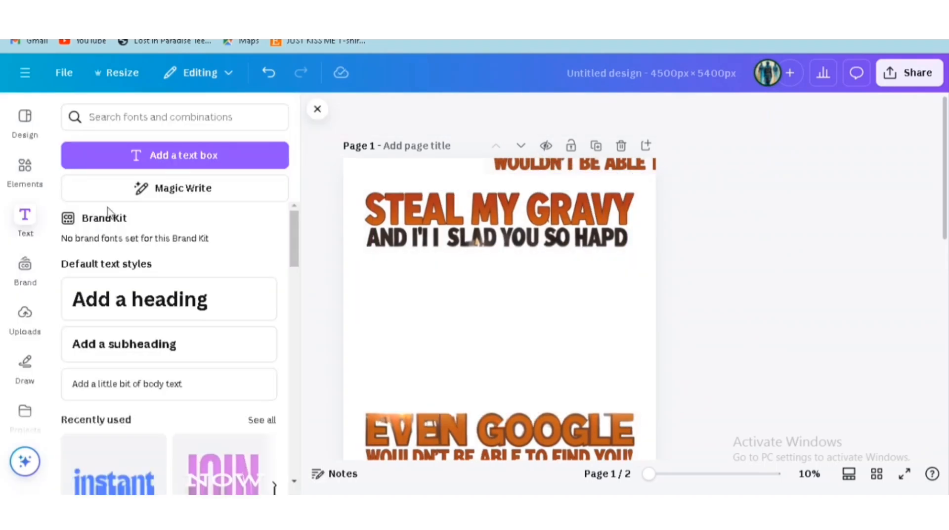
{"action": "left_click", "coordinate": [159, 163]}
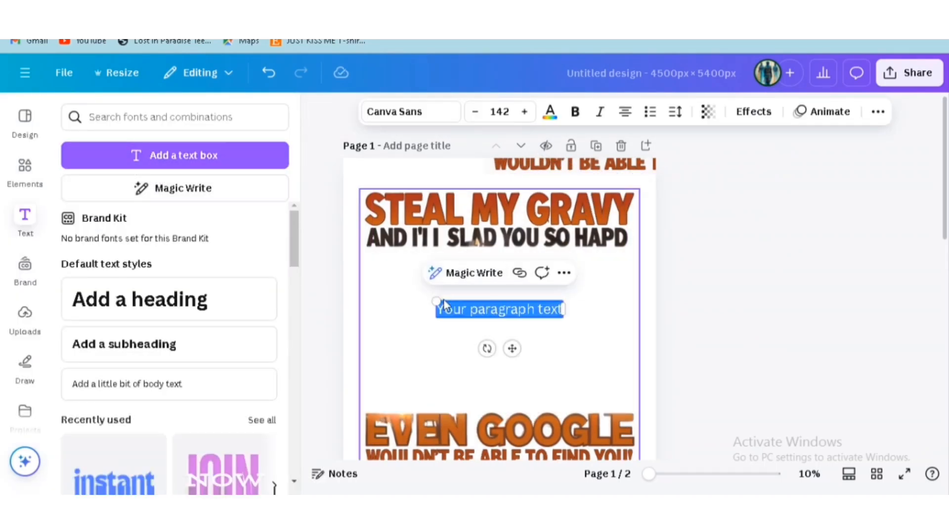
{"action": "left_click_drag", "start_coordinate": [437, 300], "coordinate": [345, 290]}
{"action": "left_click", "coordinate": [584, 383]}
{"action": "mouse_move", "coordinate": [484, 308]}
{"action": "left_mouse_down"}
{"action": "mouse_move", "coordinate": [474, 316]}
{"action": "mouse_move", "coordinate": [502, 294]}
{"action": "mouse_move", "coordinate": [487, 297]}
{"action": "left_mouse_up"}
{"action": "left_click", "coordinate": [441, 308]}
{"action": "left_click", "coordinate": [605, 304]}
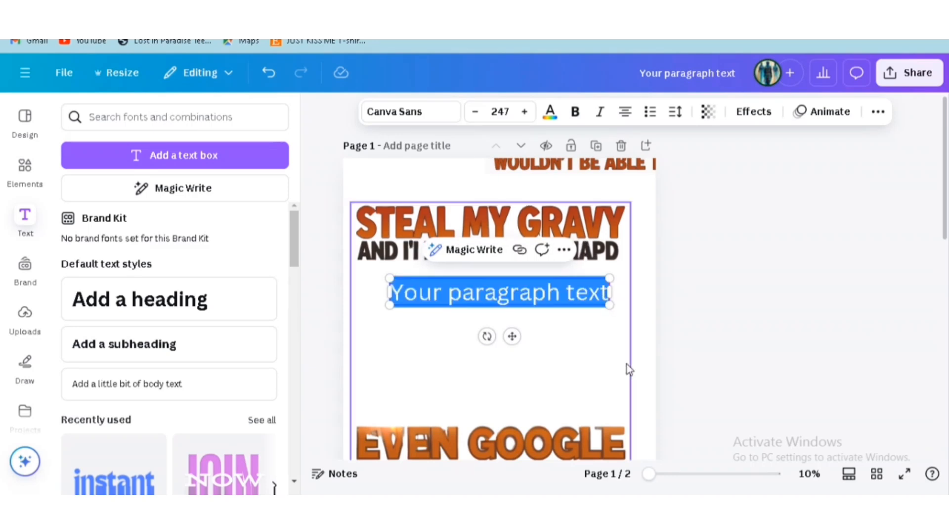
Replace the placeholder text with "AND I'll SLAP YOU SO HARD".
{"action": "key", "text": "BackSpace"}
{"action": "type", "text": "AND I"}
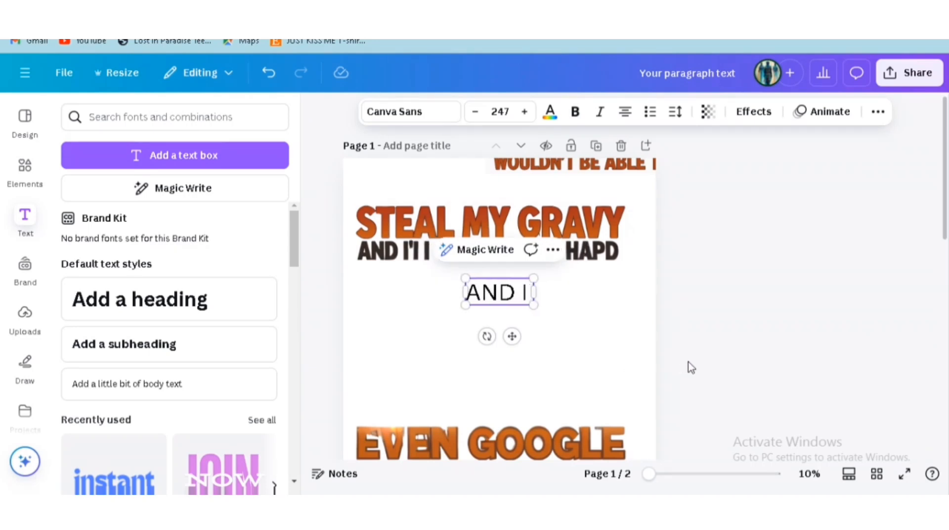
{"action": "type", "text": "'ll"}
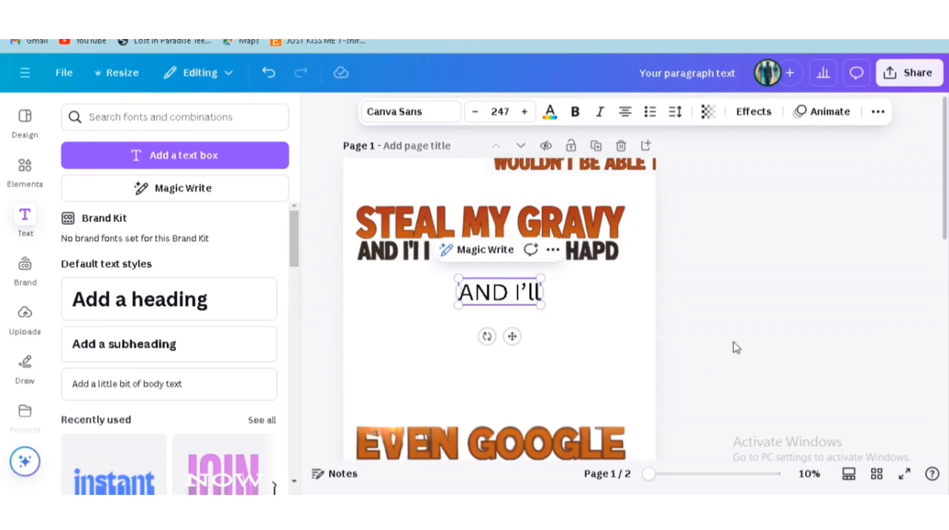
{"action": "left_click", "coordinate": [569, 332]}
{"action": "left_click", "coordinate": [538, 294]}
{"action": "type", "text": "SLAP YOU"}
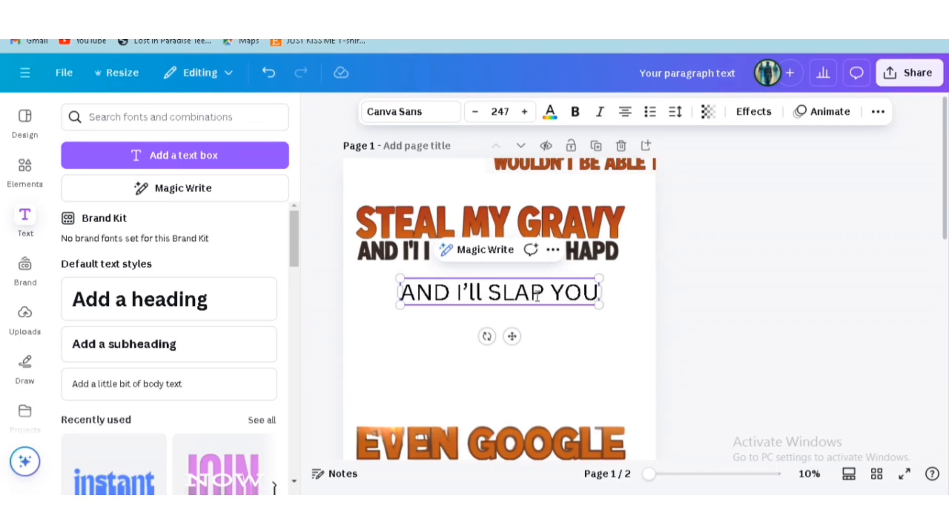
{"action": "type", "text": " SO HARD"}
{"action": "left_click", "coordinate": [526, 322]}
Change the font of the "AND I'll SLAP YOU SO HARD" line to a heavy condensed typeface matching the heading.
{"action": "left_click", "coordinate": [523, 293]}
{"action": "left_click", "coordinate": [435, 113]}
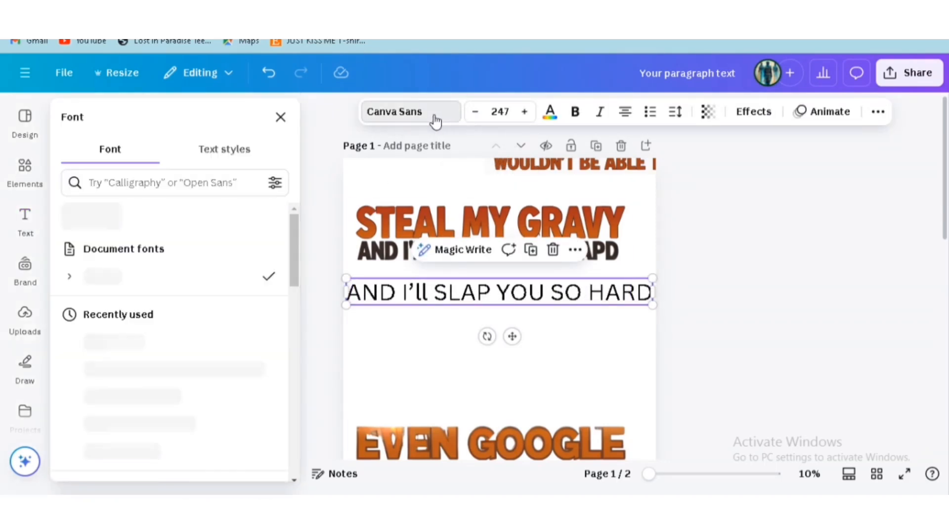
{"action": "scroll", "coordinate": [161, 290], "scroll_direction": "down", "scroll_amount": 5}
{"action": "left_click", "coordinate": [99, 362]}
{"action": "left_click", "coordinate": [423, 321]}
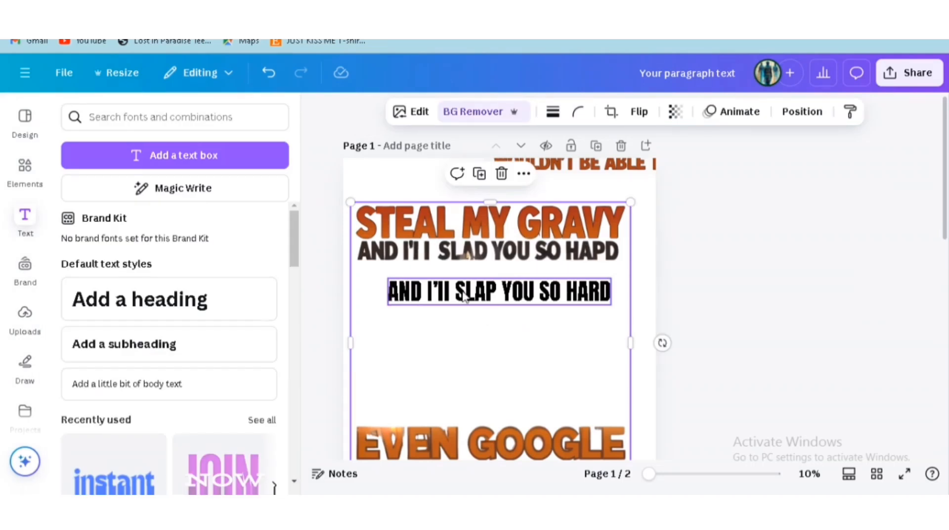
Move the "AND I'll SLAP YOU SO HARD" text closer beneath the original lettering and enlarge it to size 288 to match the lettering's width.
{"action": "left_click_drag", "start_coordinate": [465, 297], "coordinate": [451, 286]}
{"action": "left_click_drag", "start_coordinate": [373, 269], "coordinate": [359, 267]}
{"action": "left_click_drag", "start_coordinate": [597, 266], "coordinate": [619, 263]}
Crop the lettering image so that only the "STEAL MY GRAVY" line remains.
{"action": "left_click", "coordinate": [466, 260]}
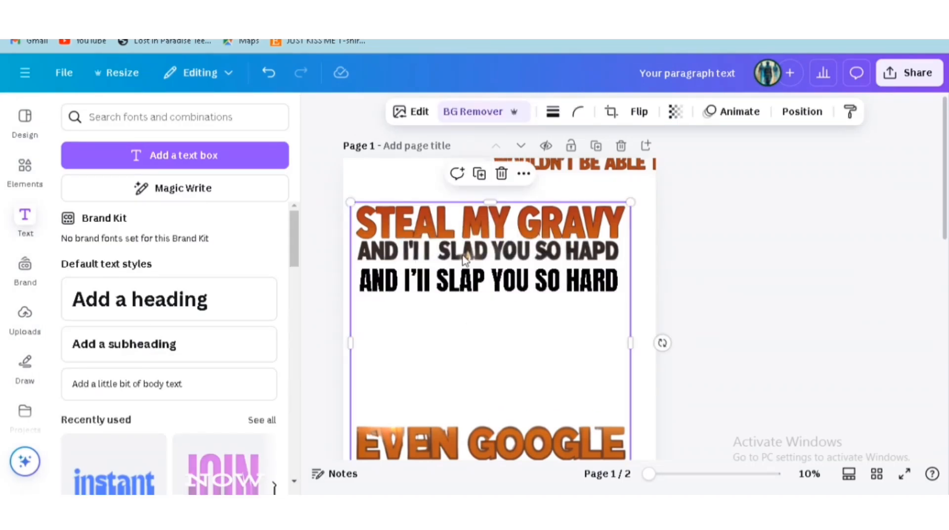
{"action": "left_click_drag", "start_coordinate": [487, 398], "coordinate": [481, 320]}
{"action": "left_click_drag", "start_coordinate": [490, 374], "coordinate": [484, 173]}
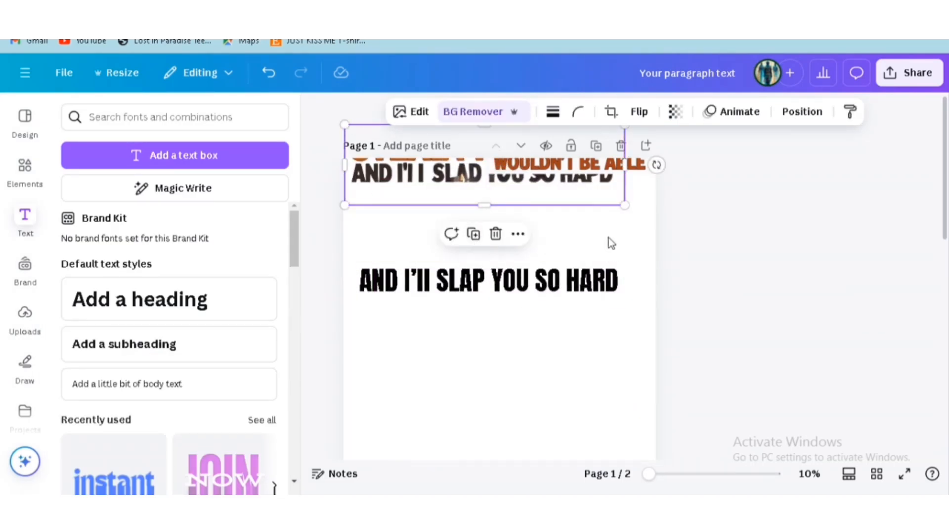
{"action": "left_click_drag", "start_coordinate": [534, 193], "coordinate": [487, 203]}
{"action": "left_click", "coordinate": [393, 202]}
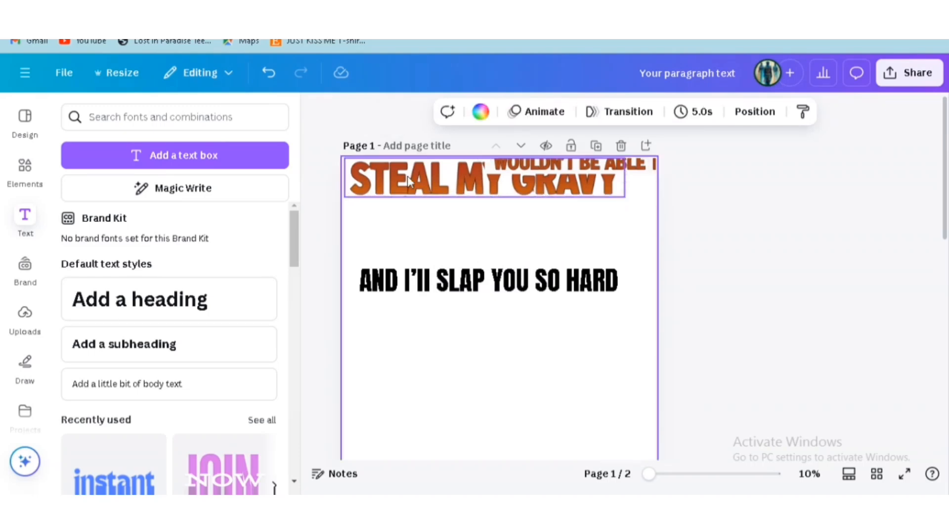
Place the "AND I'll SLAP YOU SO HARD" line directly beneath the repositioned "STEAL MY GRAVY" heading and recolour it brown from the photo colours.
{"action": "left_click_drag", "start_coordinate": [409, 175], "coordinate": [423, 195]}
{"action": "left_click_drag", "start_coordinate": [435, 289], "coordinate": [449, 237]}
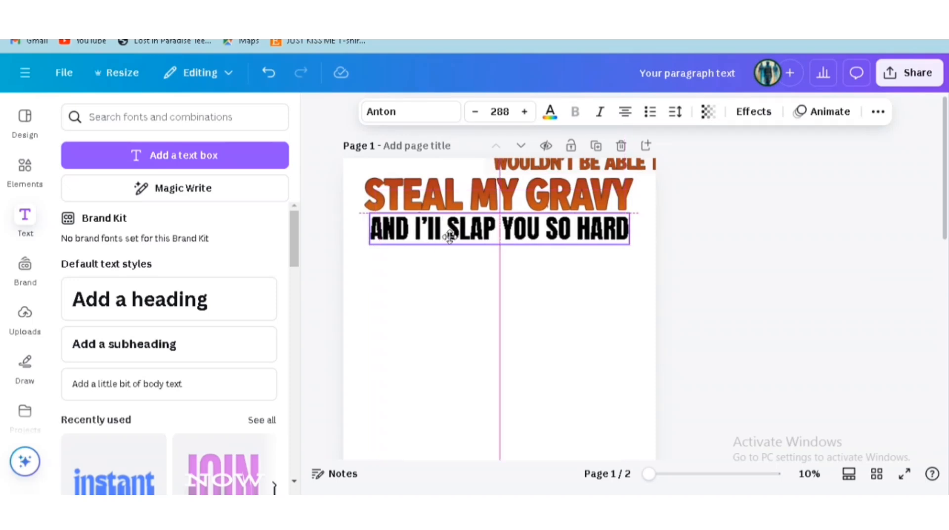
{"action": "left_click", "coordinate": [549, 112]}
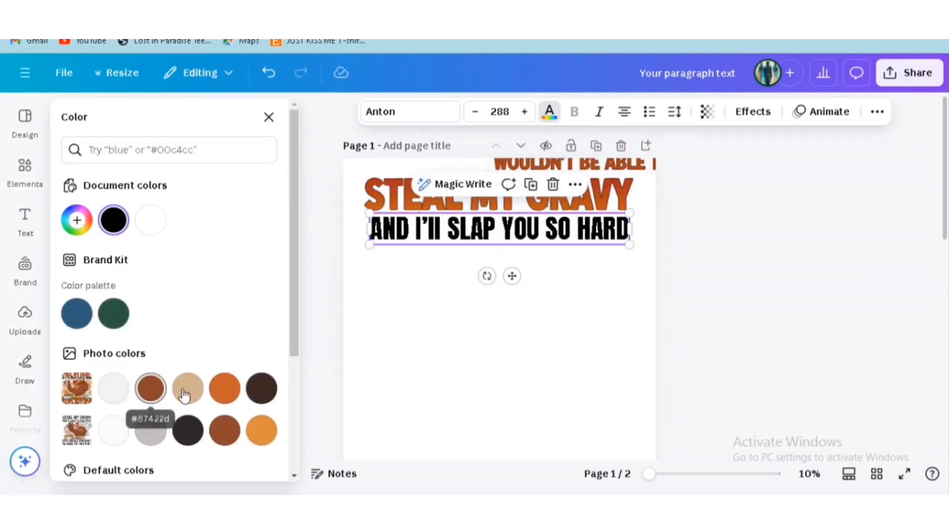
{"action": "left_click", "coordinate": [223, 389]}
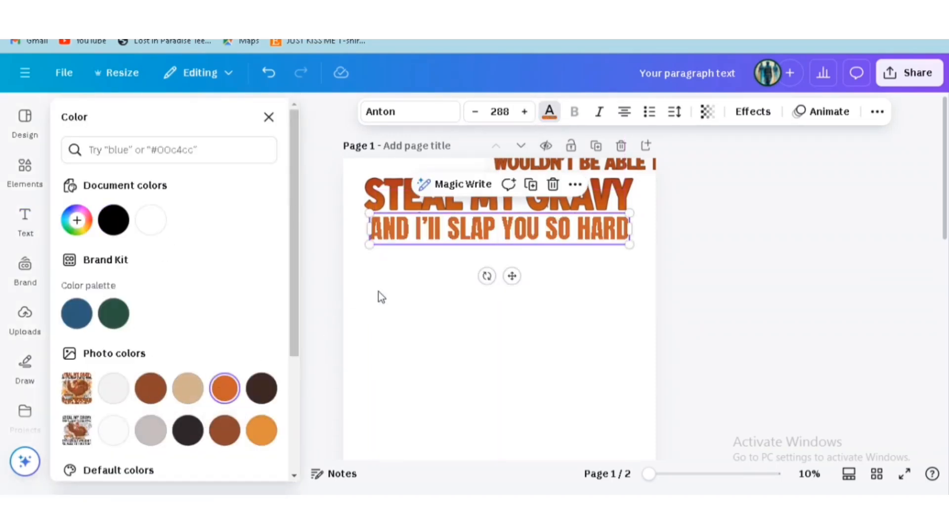
{"action": "left_click", "coordinate": [434, 271]}
Move the second lettering image onto the middle of page 1 and crop it to the "EVEN GOOGLE WOULDN'T BE ABLE TO FIND YOU!" lines.
{"action": "left_click_drag", "start_coordinate": [555, 170], "coordinate": [448, 427]}
{"action": "left_click_drag", "start_coordinate": [544, 276], "coordinate": [511, 334]}
{"action": "left_click_drag", "start_coordinate": [485, 199], "coordinate": [508, 354]}
{"action": "left_click", "coordinate": [497, 348]}
Duplicate the "AND I'll SLAP YOU SO HARD" line, place the copy above the lower lettering image and change its text to "EVEN GOOGLE".
{"action": "left_click", "coordinate": [492, 243]}
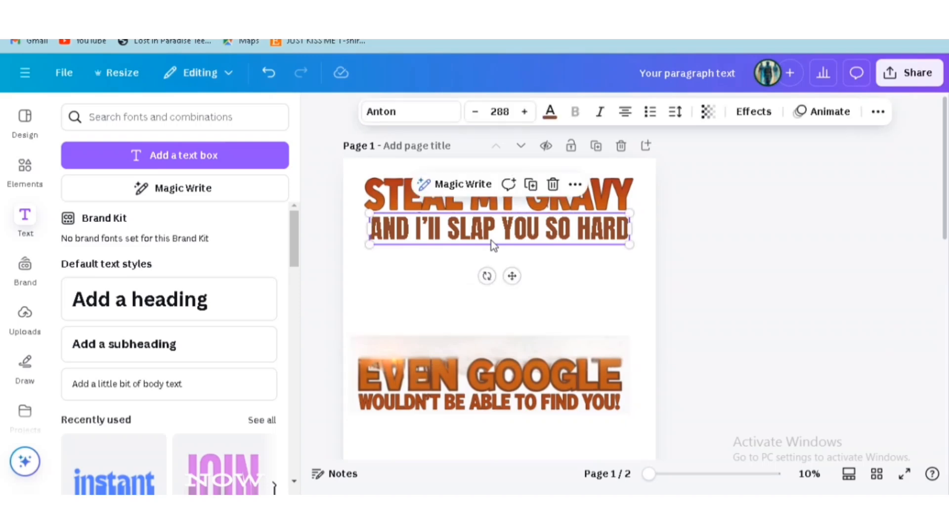
{"action": "left_click", "coordinate": [536, 184]}
{"action": "left_click_drag", "start_coordinate": [534, 244], "coordinate": [517, 305]}
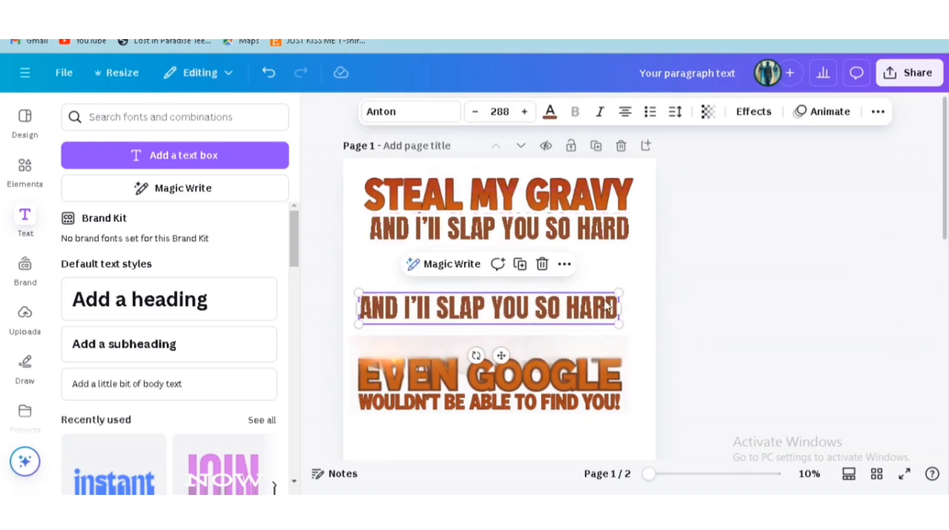
{"action": "double_click", "coordinate": [517, 305]}
{"action": "type", "text": "EVEN GOOGLE"}
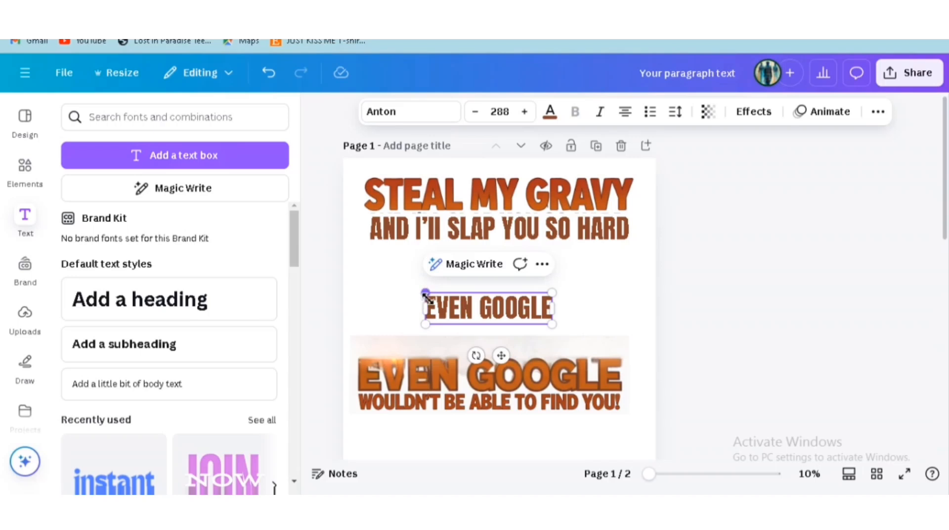
Enlarge the "EVEN GOOGLE" text to size 591 and place it directly beneath the "AND I'll SLAP YOU SO HARD" line at the same width.
{"action": "left_click_drag", "start_coordinate": [425, 293], "coordinate": [300, 262]}
{"action": "left_click_drag", "start_coordinate": [464, 317], "coordinate": [533, 349]}
{"action": "mouse_move", "coordinate": [629, 303]}
{"action": "left_mouse_down"}
{"action": "mouse_move", "coordinate": [629, 290]}
{"action": "mouse_move", "coordinate": [638, 292]}
{"action": "left_mouse_up"}
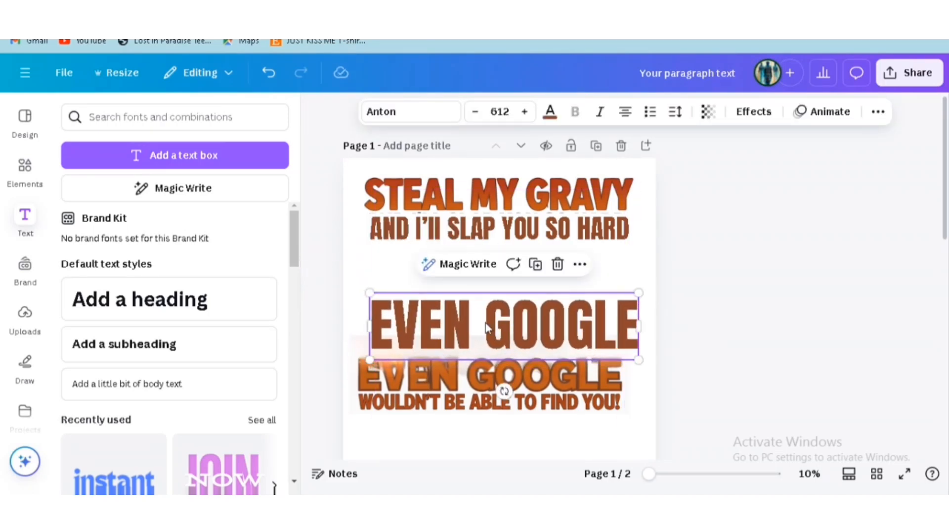
{"action": "left_click_drag", "start_coordinate": [489, 323], "coordinate": [483, 271]}
{"action": "left_click_drag", "start_coordinate": [361, 309], "coordinate": [370, 305]}
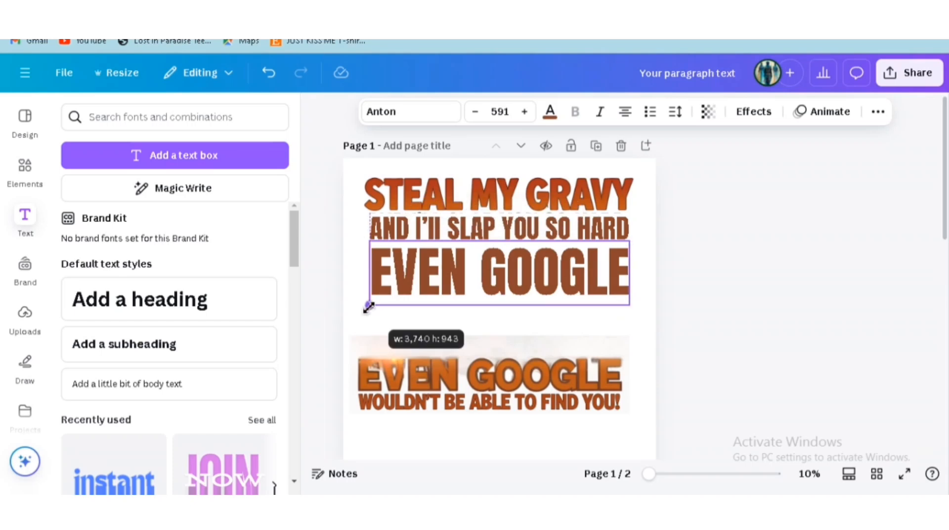
Try to widen the "AND I'll SLAP YOU SO HARD" and "EVEN GOOGLE" lines to the heading's width, and undo the last resize.
{"action": "left_click", "coordinate": [376, 193]}
{"action": "left_click", "coordinate": [382, 233]}
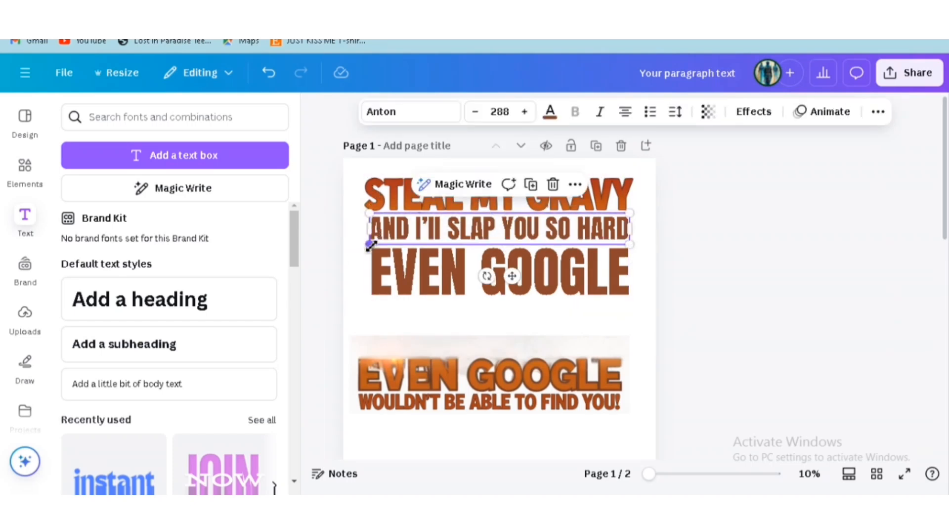
{"action": "left_click_drag", "start_coordinate": [370, 244], "coordinate": [364, 248]}
{"action": "left_click", "coordinate": [484, 300]}
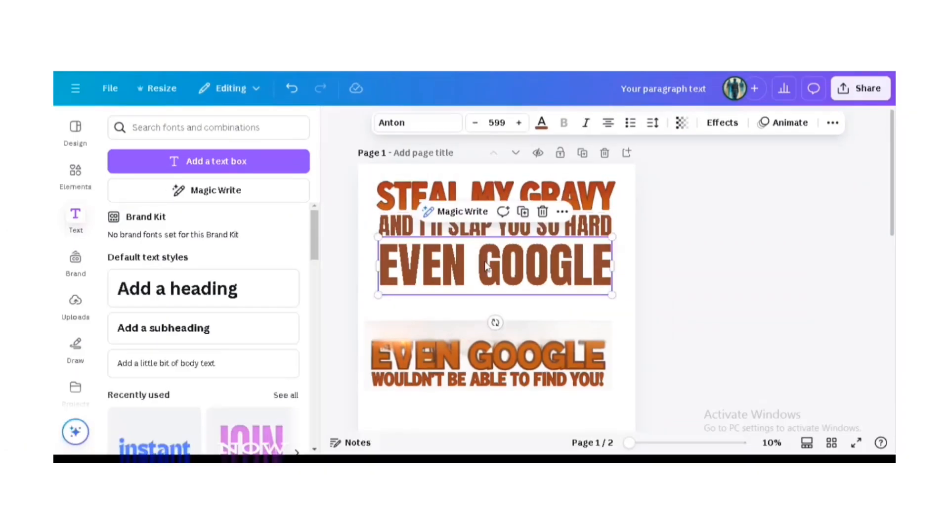
{"action": "left_click", "coordinate": [291, 88]}
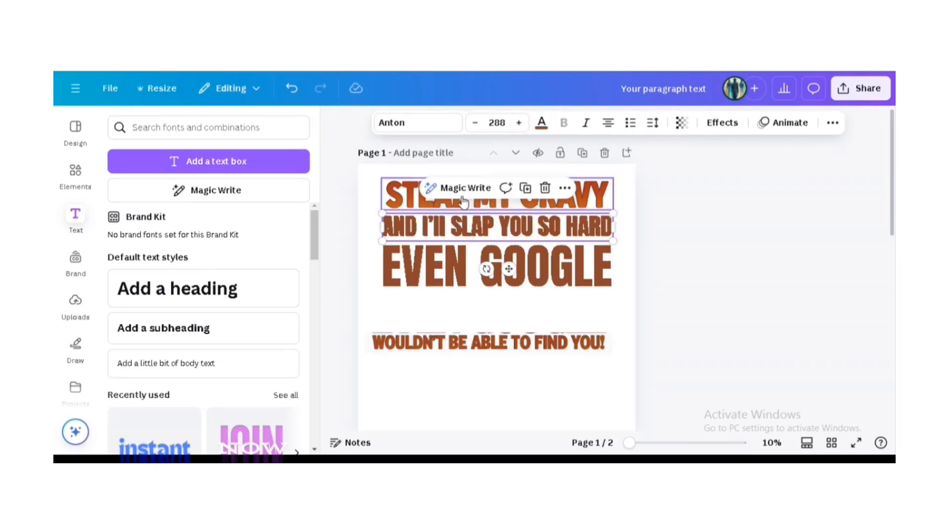
Duplicate the "AND I'll SLAP YOU SO HARD" line below "EVEN GOOGLE" and change its text to "WOULDN'T BE ABLE TO FIND YOU" on a single line.
{"action": "left_click", "coordinate": [525, 188]}
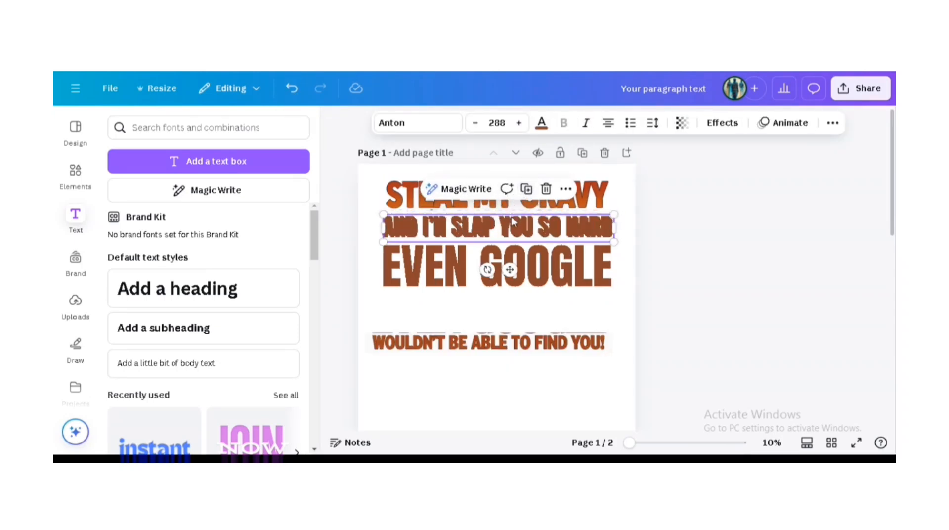
{"action": "left_click_drag", "start_coordinate": [513, 223], "coordinate": [507, 309]}
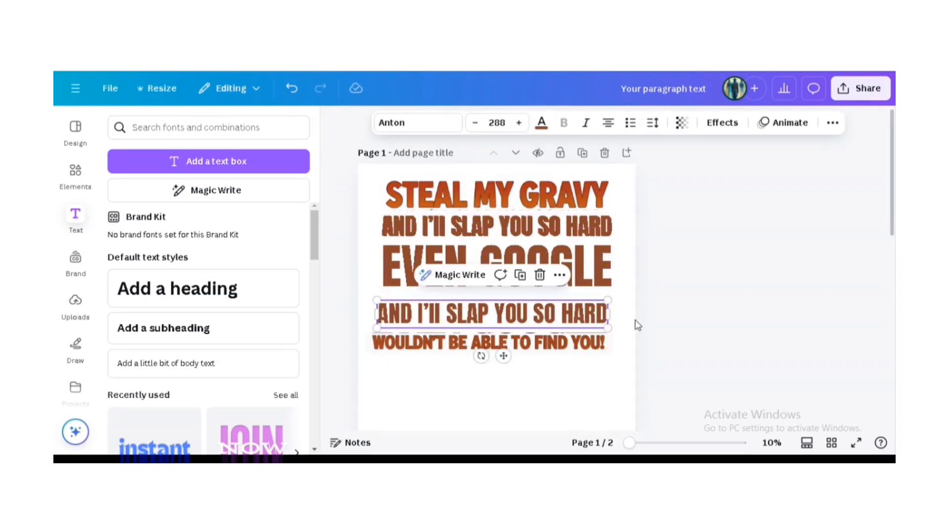
{"action": "double_click", "coordinate": [601, 317]}
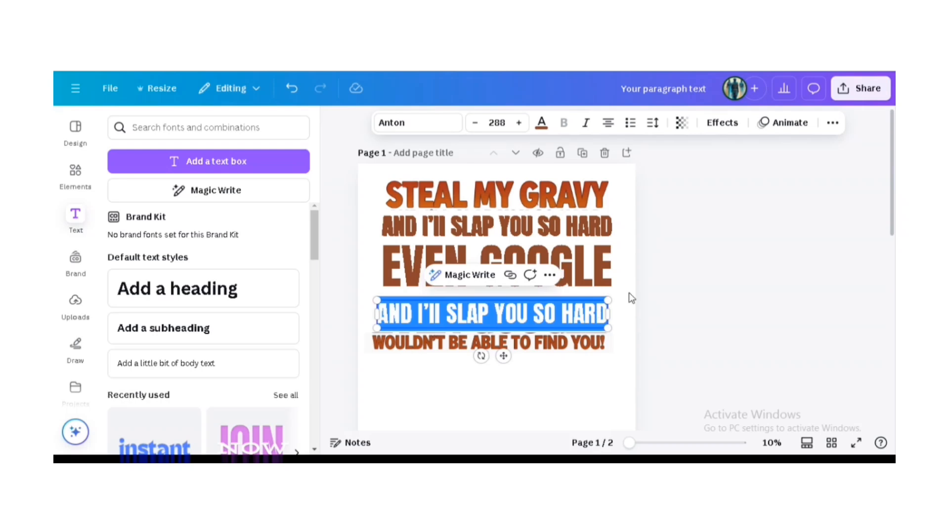
{"action": "key", "text": "BackSpace"}
{"action": "type", "text": "WOULD"}
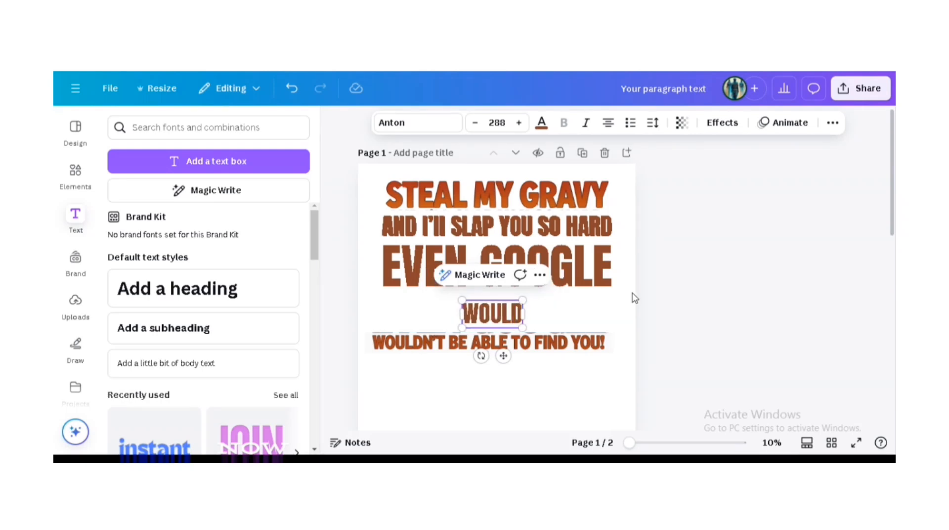
{"action": "type", "text": "\""}
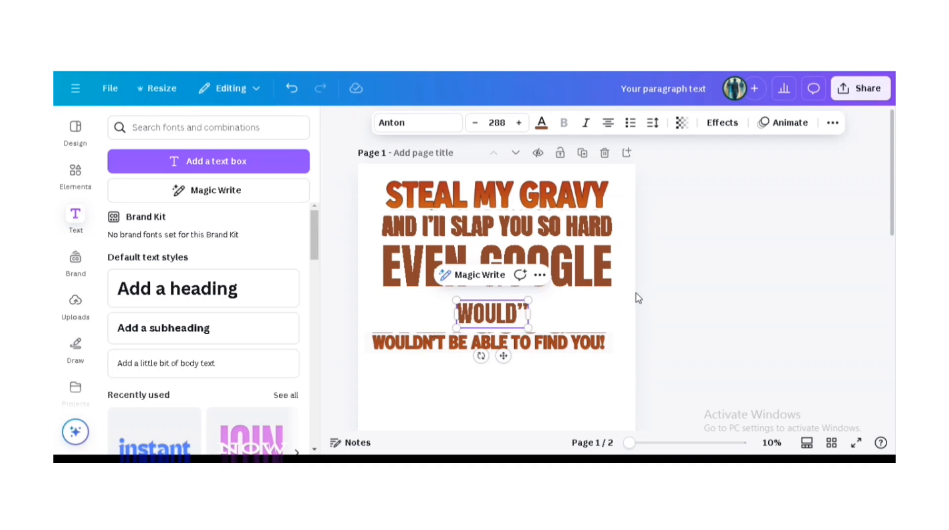
{"action": "key", "text": "BackSpace"}
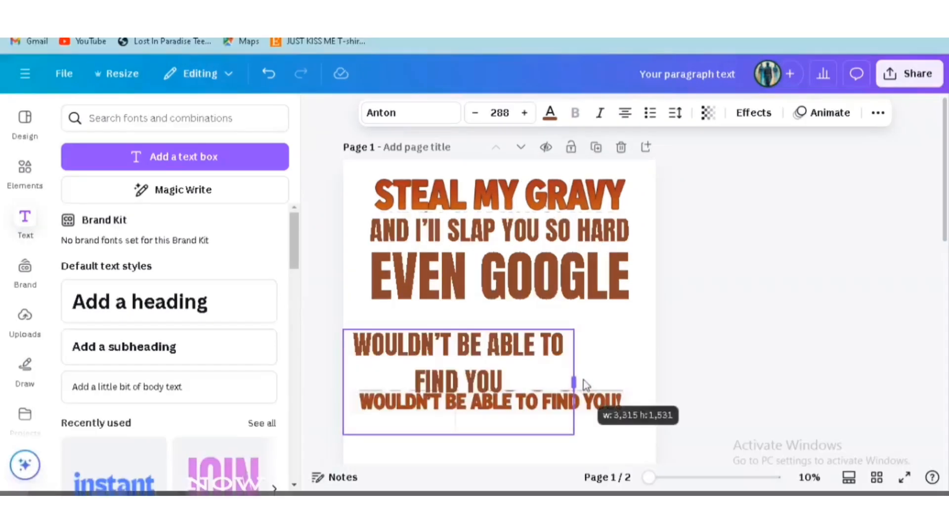
{"action": "left_click_drag", "start_coordinate": [573, 359], "coordinate": [640, 342]}
{"action": "left_click", "coordinate": [515, 408]}
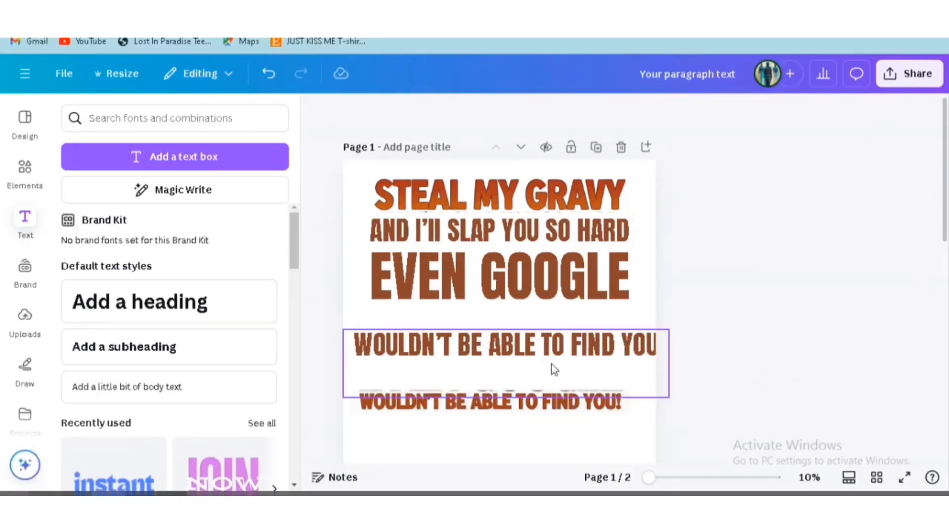
Change the page background to black and shrink the "WOULDN'T BE ABLE TO FIND YOU" line to fit directly beneath "EVEN GOOGLE".
{"action": "left_click", "coordinate": [547, 201]}
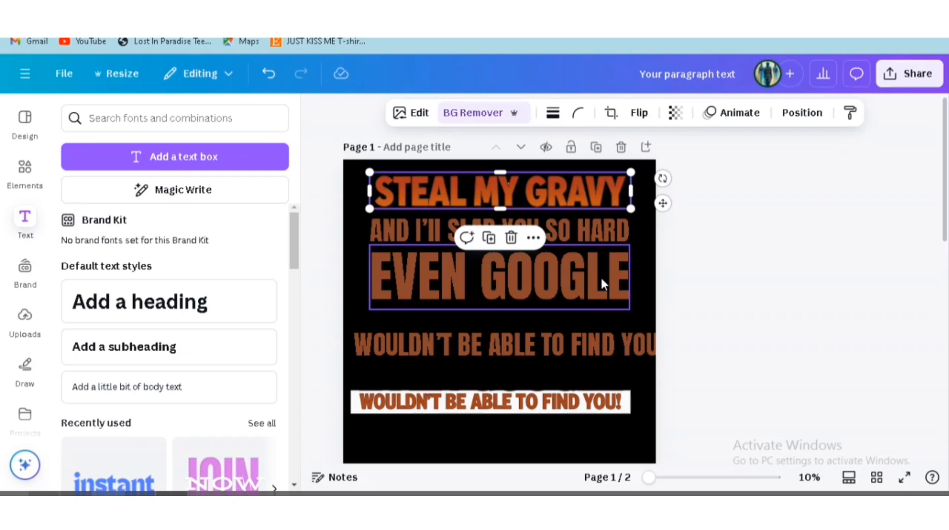
{"action": "scroll", "coordinate": [600, 276], "scroll_direction": "up", "scroll_amount": 3, "text": "ctrl"}
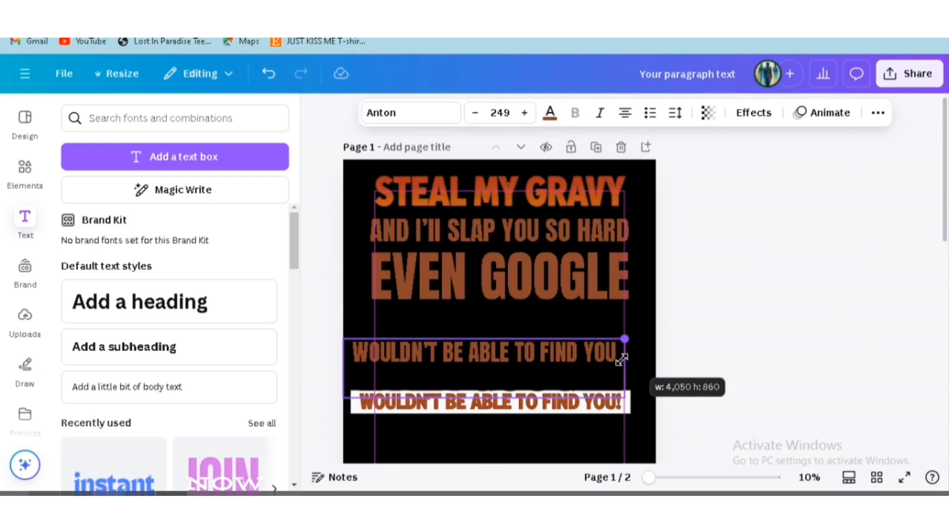
{"action": "left_click_drag", "start_coordinate": [621, 359], "coordinate": [636, 335]}
{"action": "left_click", "coordinate": [716, 345]}
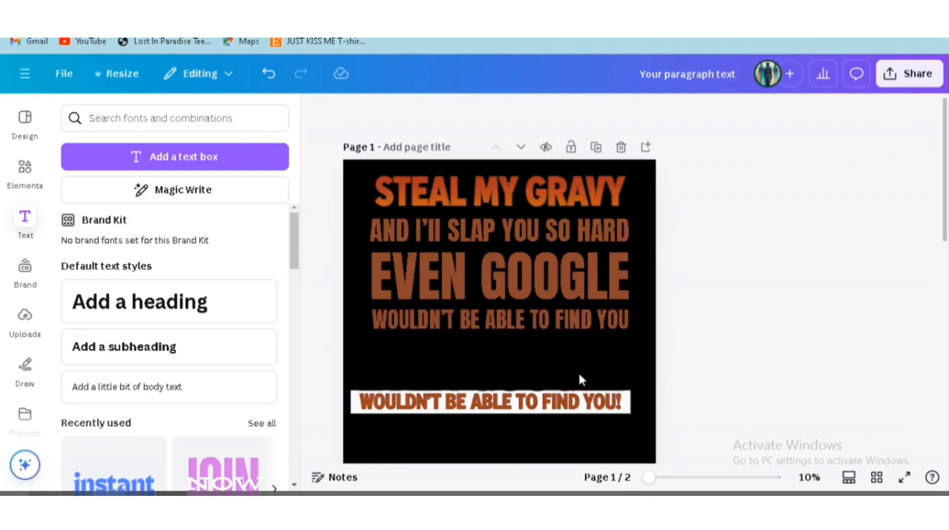
Delete the leftover original "WOULDN'T BE ABLE TO FIND YOU!" image and move the two rebuilt lower lines down the page.
{"action": "left_click", "coordinate": [518, 390]}
{"action": "left_click", "coordinate": [503, 362]}
{"action": "left_click_drag", "start_coordinate": [499, 276], "coordinate": [498, 371]}
{"action": "left_click_drag", "start_coordinate": [603, 319], "coordinate": [619, 411]}
Recolour the "EVEN GOOGLE" and "AND I'll SLAP YOU SO HARD" lines orange from the photo colours.
{"action": "left_click", "coordinate": [391, 343]}
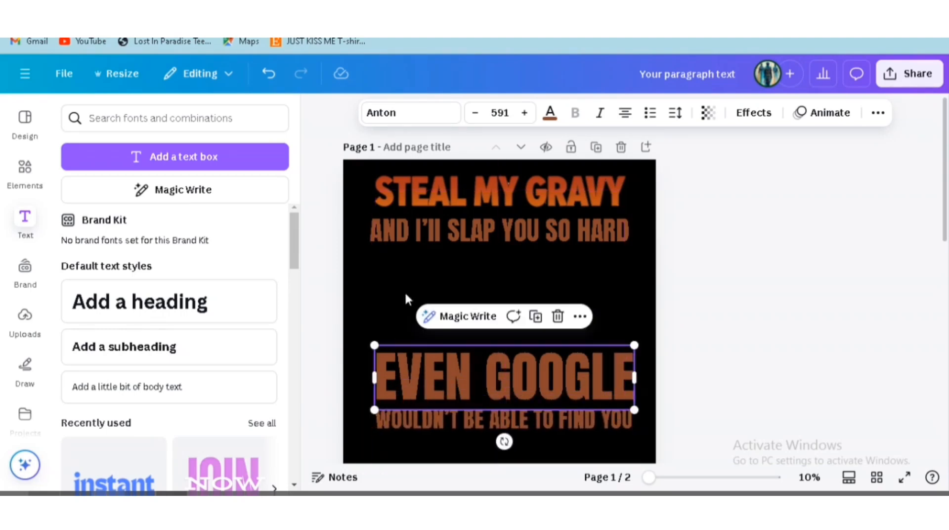
{"action": "left_click", "coordinate": [549, 112]}
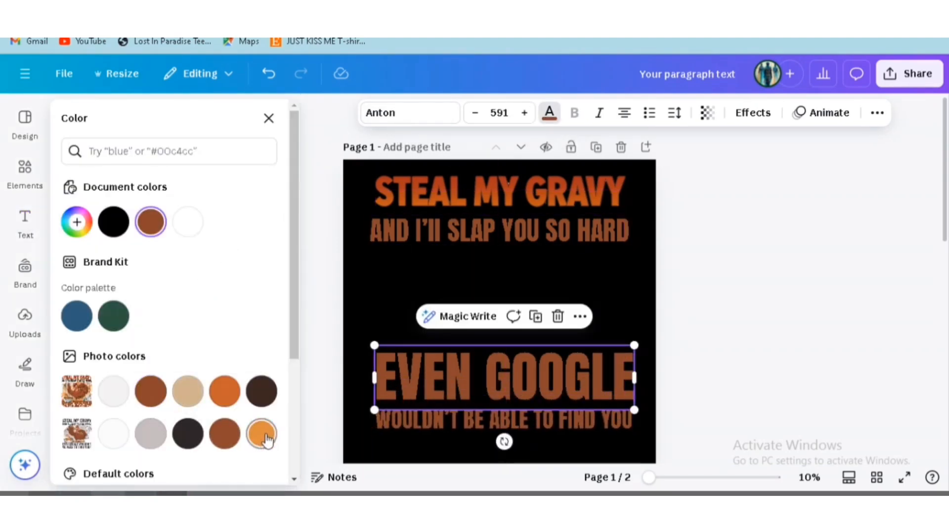
{"action": "left_click", "coordinate": [265, 440]}
{"action": "left_click", "coordinate": [424, 236]}
{"action": "left_click", "coordinate": [223, 393]}
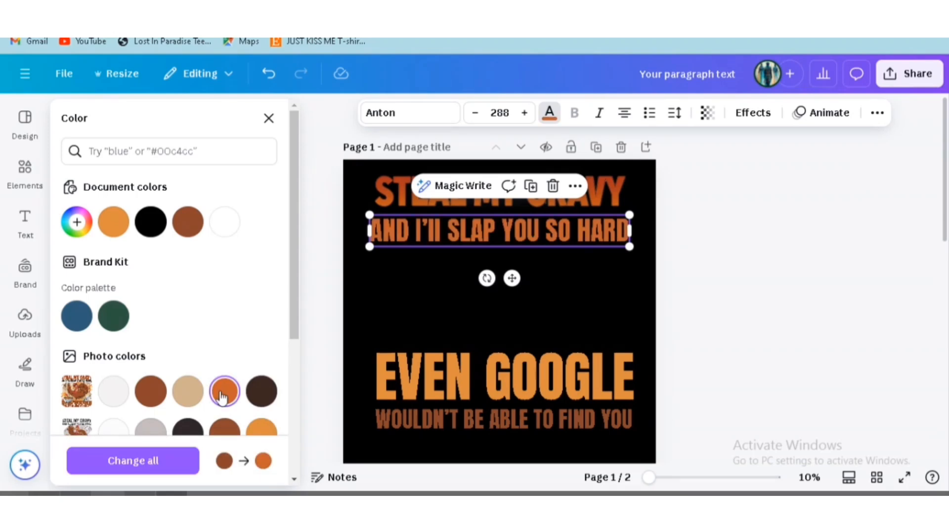
{"action": "left_click", "coordinate": [426, 376]}
{"action": "left_click", "coordinate": [224, 399]}
{"action": "left_click", "coordinate": [777, 230]}
Move the "WOULDN'T BE ABLE TO FIND YOU" and "EVEN GOOGLE" lines further down towards the page's lower edge.
{"action": "left_click", "coordinate": [534, 387]}
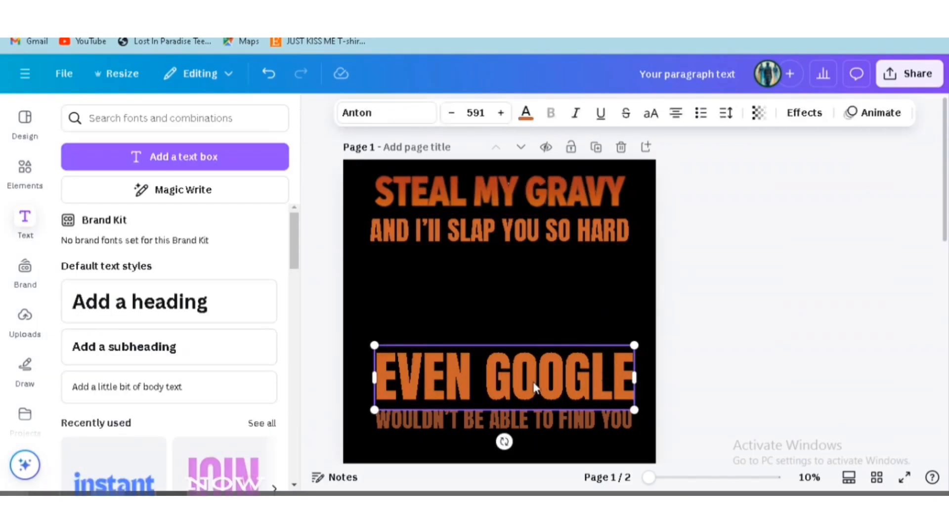
{"action": "scroll", "coordinate": [697, 302], "scroll_direction": "down", "scroll_amount": 2}
{"action": "left_click_drag", "start_coordinate": [534, 375], "coordinate": [544, 387]}
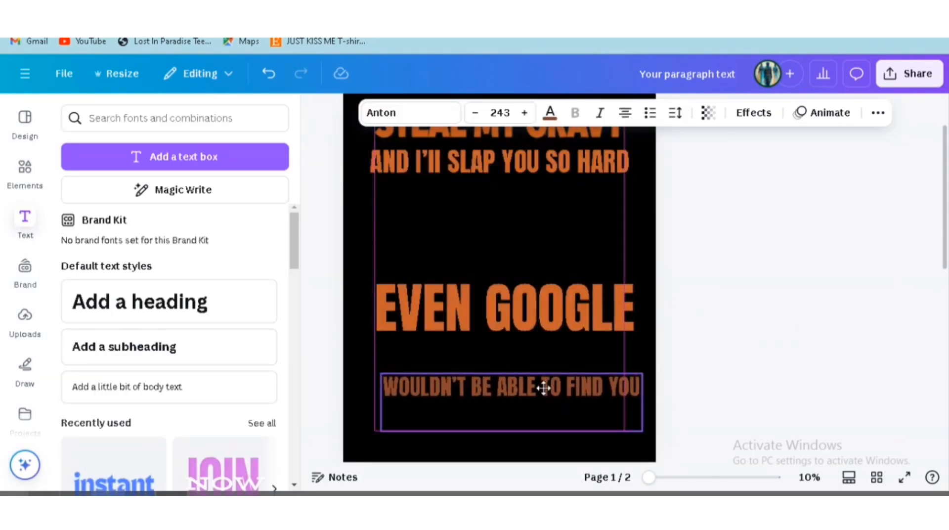
{"action": "left_click_drag", "start_coordinate": [538, 314], "coordinate": [537, 337]}
{"action": "left_click", "coordinate": [677, 242]}
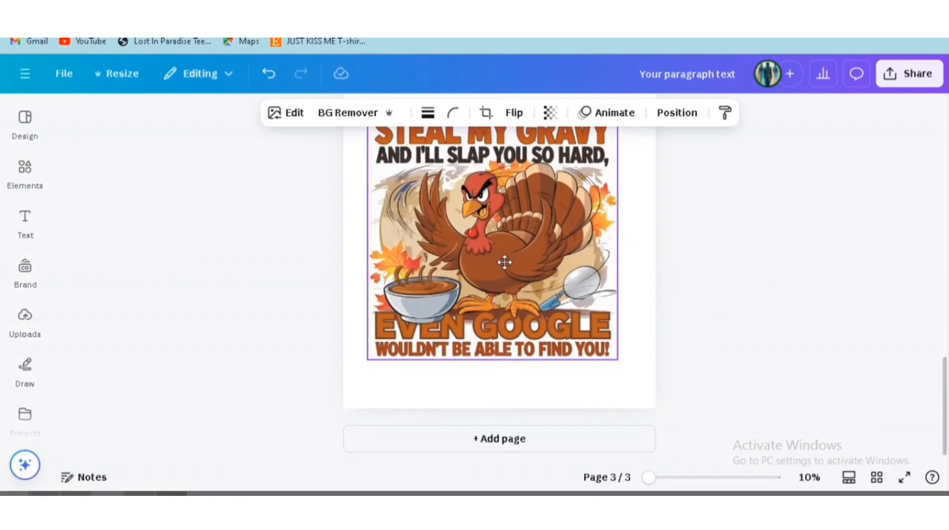
{"action": "left_click_drag", "start_coordinate": [504, 262], "coordinate": [502, 262]}
{"action": "scroll", "coordinate": [540, 181], "scroll_direction": "up", "scroll_amount": 2}
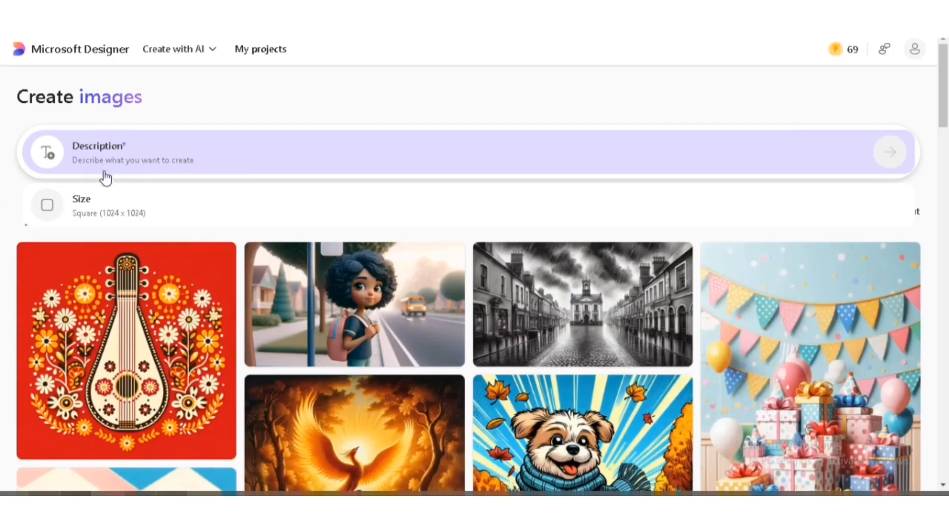
Switch to Microsoft Designer, generate images from the description "a turkey punching" and open the boxing-glove turkey result.
{"action": "left_click", "coordinate": [109, 156]}
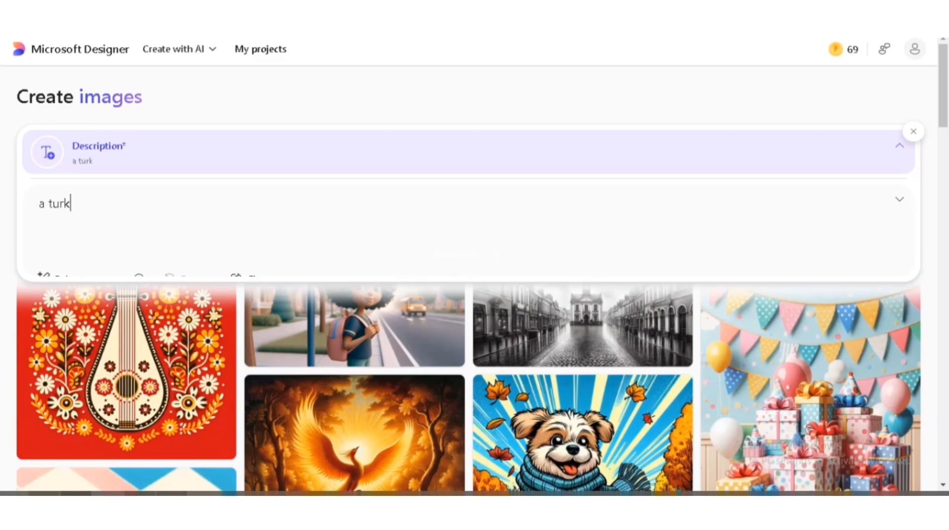
{"action": "type", "text": "punching"}
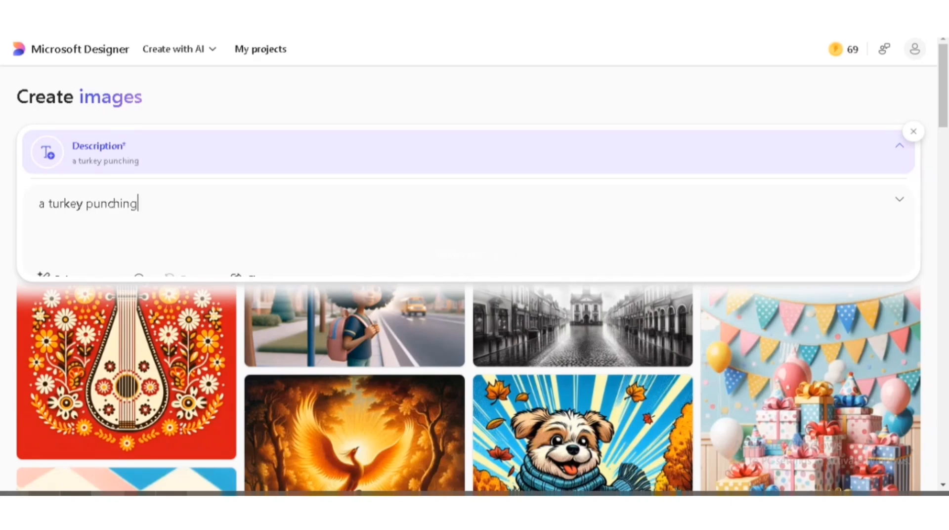
{"action": "key", "text": "Return"}
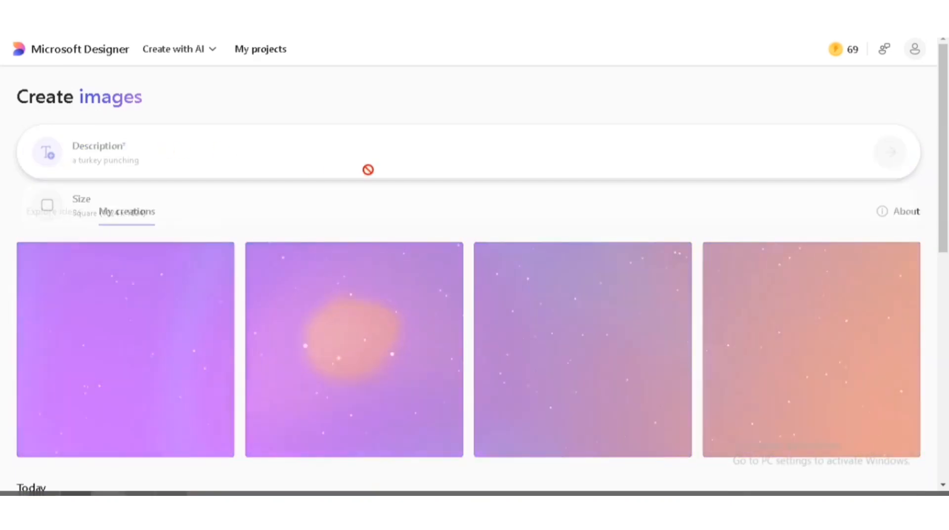
{"action": "scroll", "coordinate": [370, 178], "scroll_direction": "down", "scroll_amount": 2}
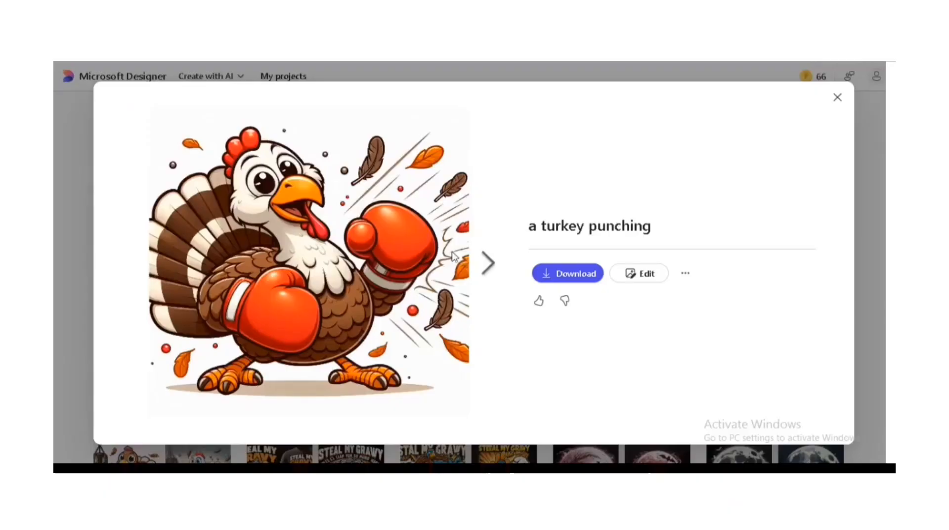
Compare the generated "a turkey punching" images to choose one for the T-shirt artwork.
{"action": "left_click", "coordinate": [488, 263]}
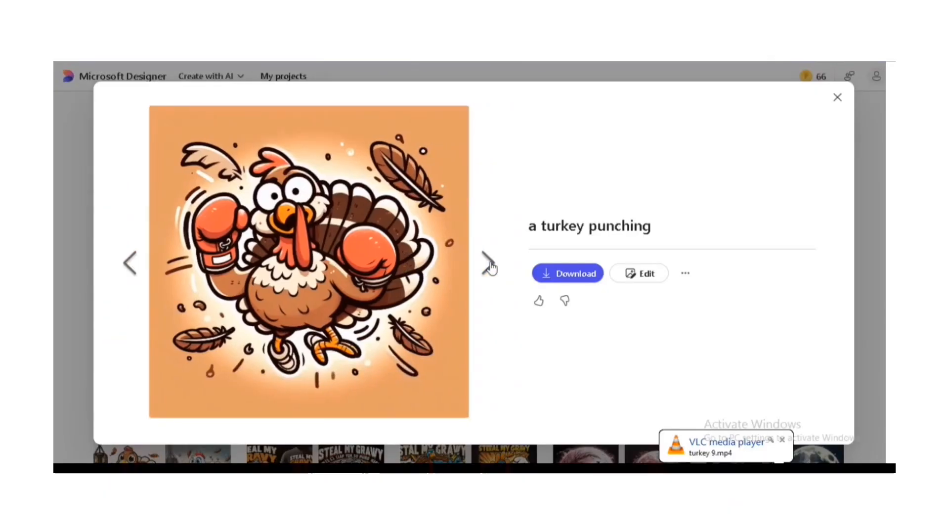
{"action": "left_click", "coordinate": [488, 264]}
{"action": "left_click", "coordinate": [489, 264]}
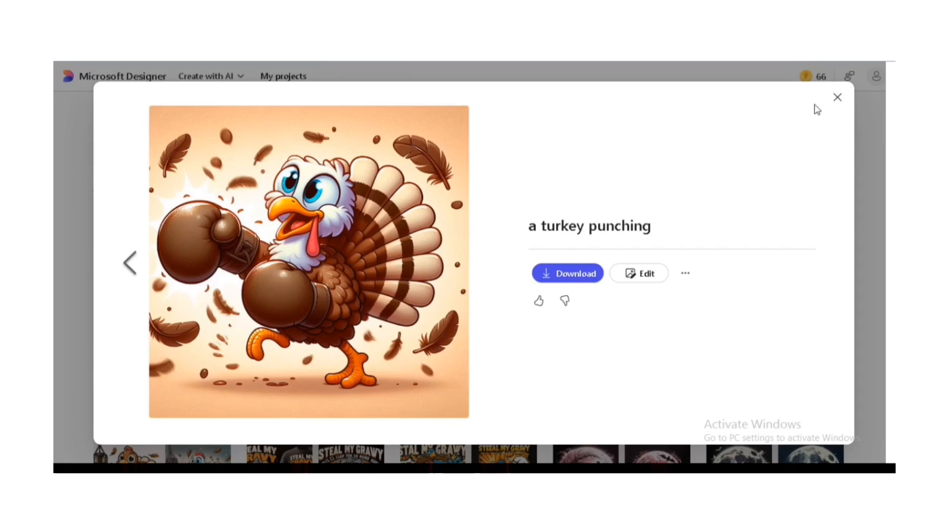
{"action": "key", "text": "Left"}
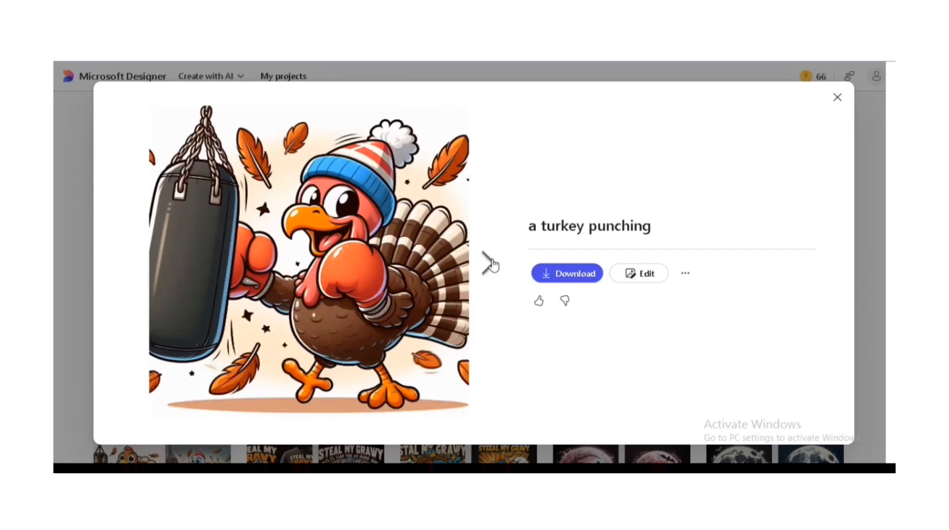
{"action": "left_click", "coordinate": [492, 264]}
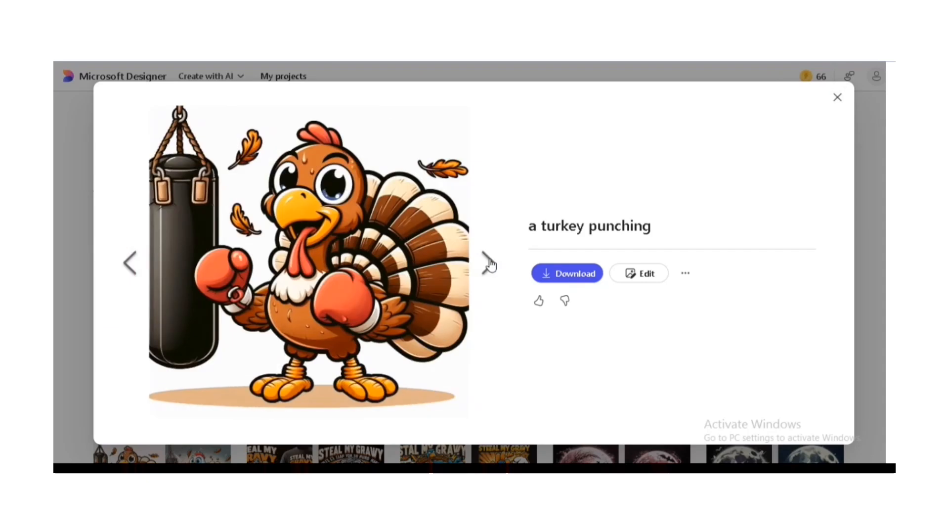
{"action": "left_click", "coordinate": [492, 264]}
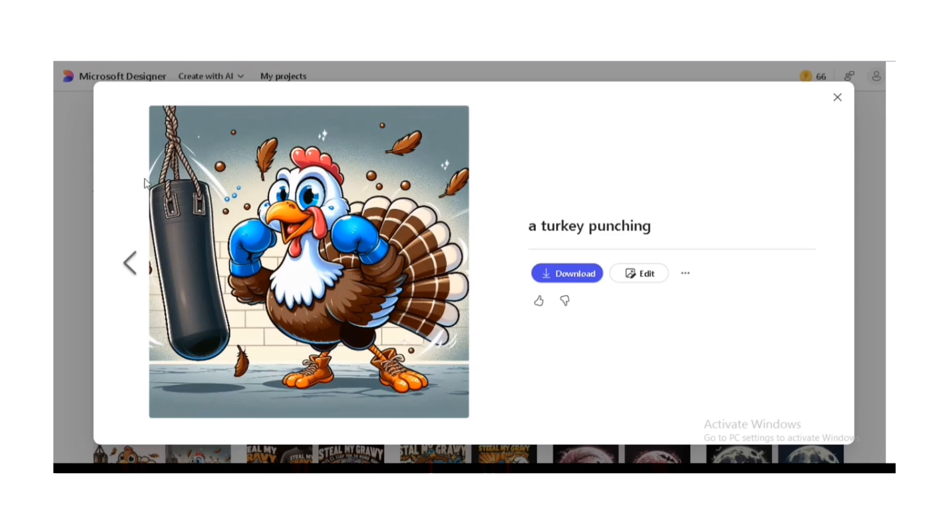
{"action": "left_click", "coordinate": [128, 267]}
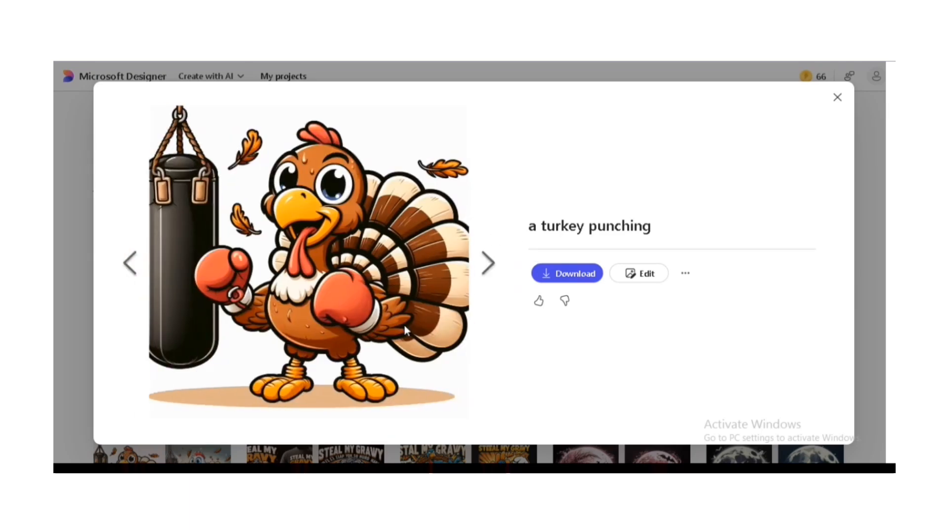
{"action": "left_click", "coordinate": [131, 267]}
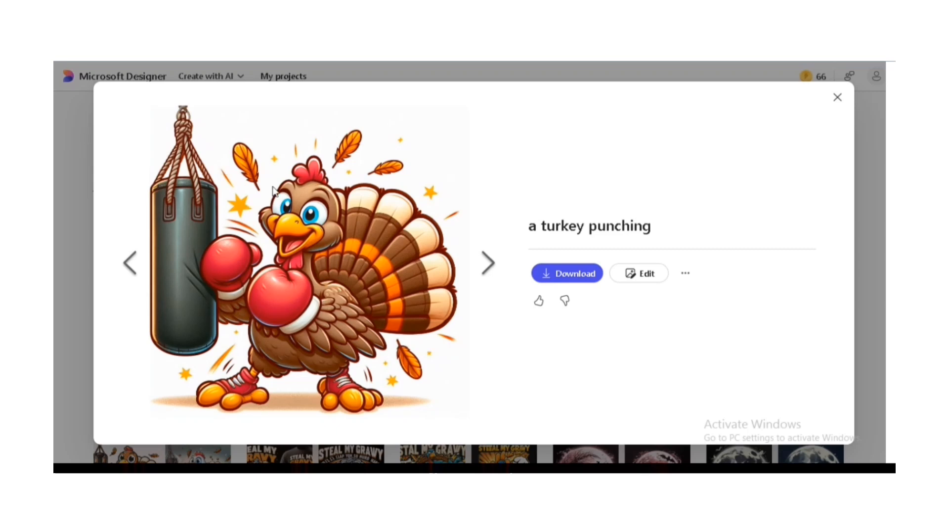
{"action": "left_click", "coordinate": [127, 264]}
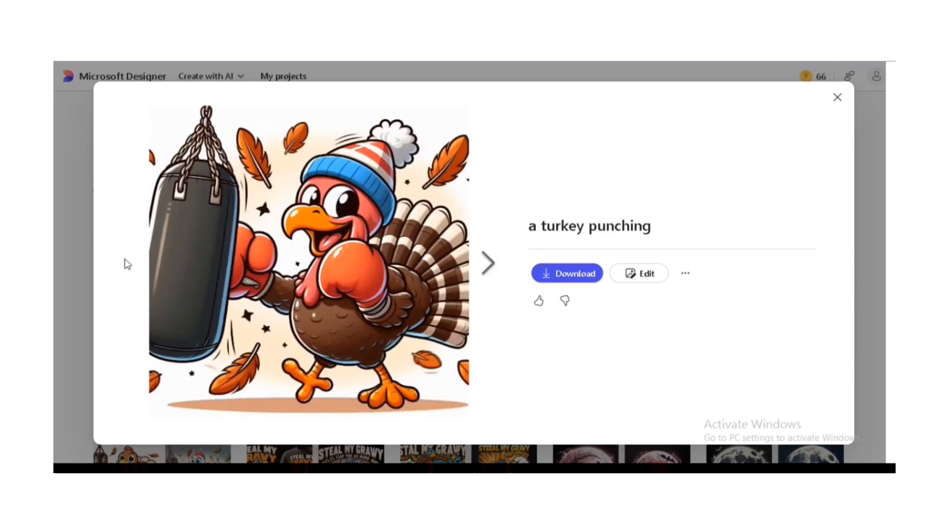
Download the red-gloved turkey with a punching bag and submit it to the AI Image upscaler with the DETAILED (NOISY) model.
{"action": "left_click", "coordinate": [486, 266]}
{"action": "left_click", "coordinate": [549, 275]}
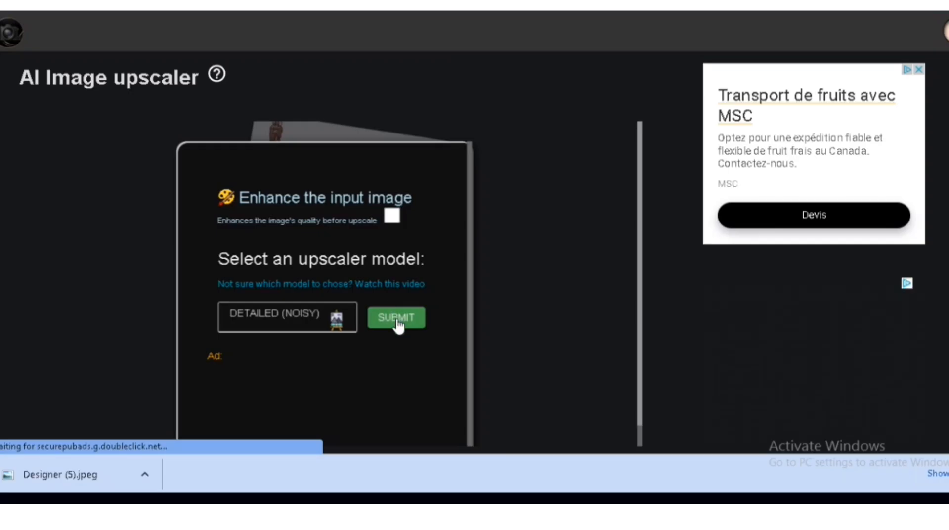
{"action": "left_click", "coordinate": [395, 323]}
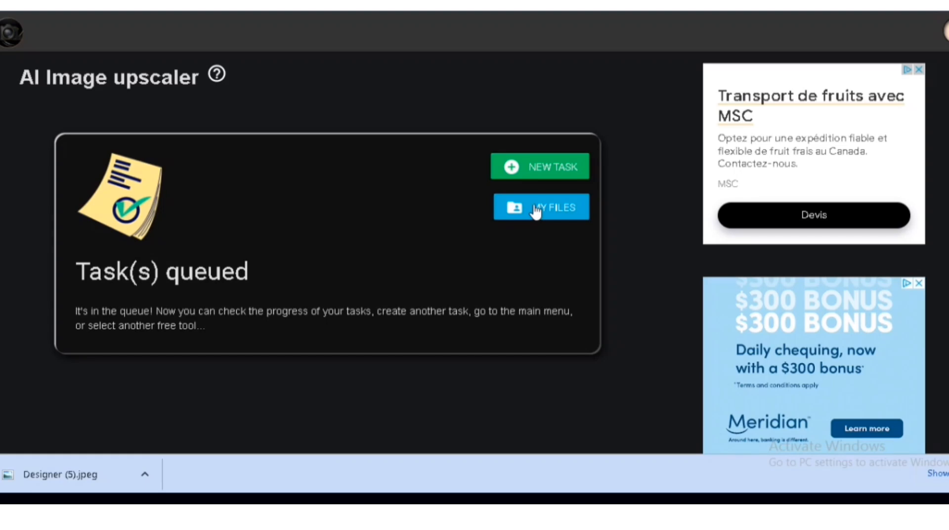
Queue another upscale of the turkey image with the DGB LOL (Iota) 8x model and open the upscaler's file list.
{"action": "left_click", "coordinate": [523, 170]}
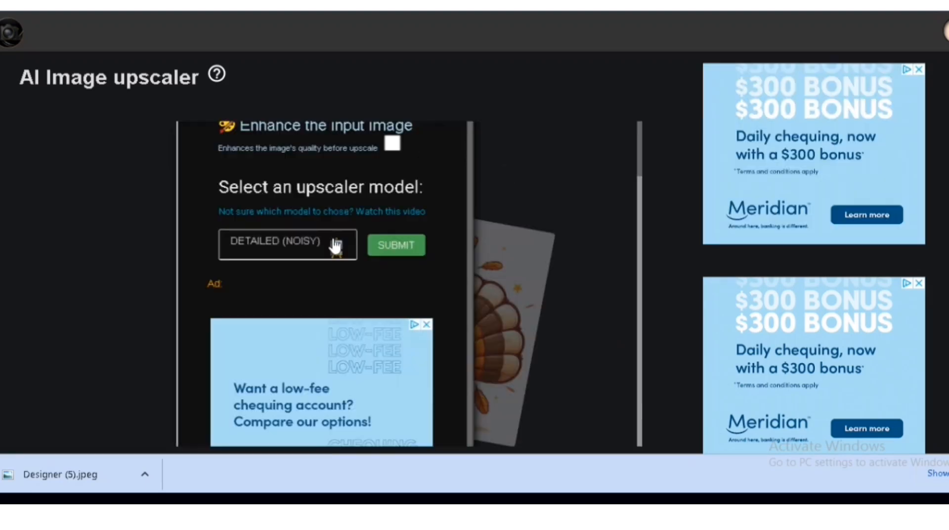
{"action": "left_click", "coordinate": [334, 243]}
{"action": "scroll", "coordinate": [284, 316], "scroll_direction": "down", "scroll_amount": 5}
{"action": "left_click", "coordinate": [294, 249]}
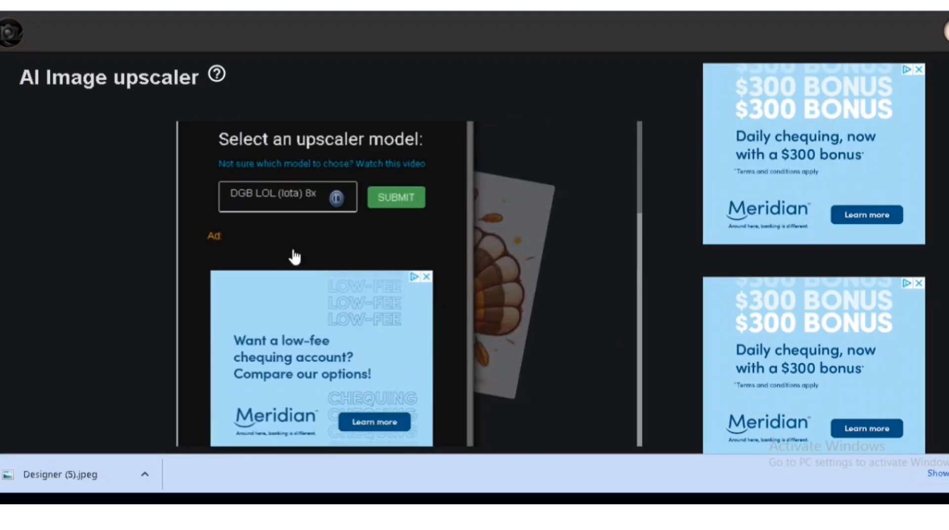
{"action": "left_click", "coordinate": [403, 205]}
{"action": "left_click", "coordinate": [541, 206]}
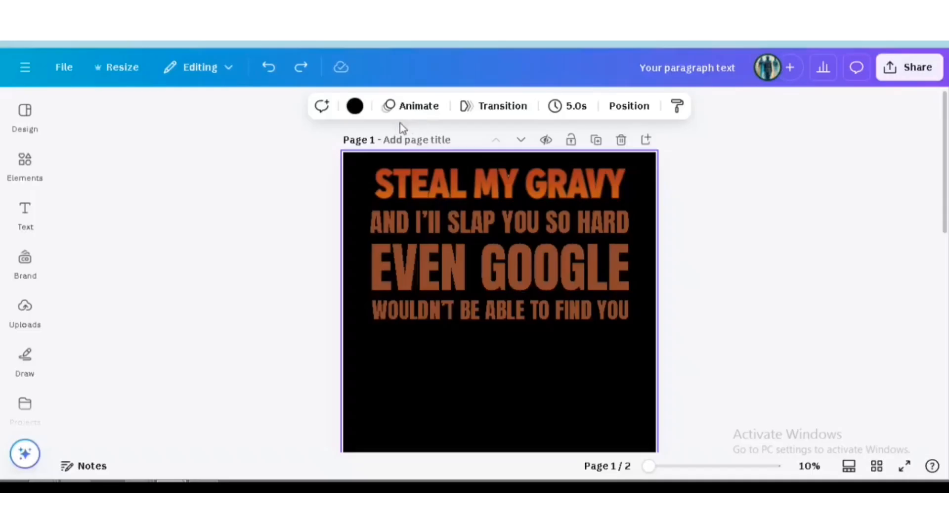
In the Canva design, move the "EVEN GOOGLE" and "WOULDN'T BE ABLE TO FIND YOU" lines down to leave space for the artwork.
{"action": "left_click_drag", "start_coordinate": [462, 282], "coordinate": [473, 384]}
{"action": "left_click_drag", "start_coordinate": [500, 322], "coordinate": [602, 431]}
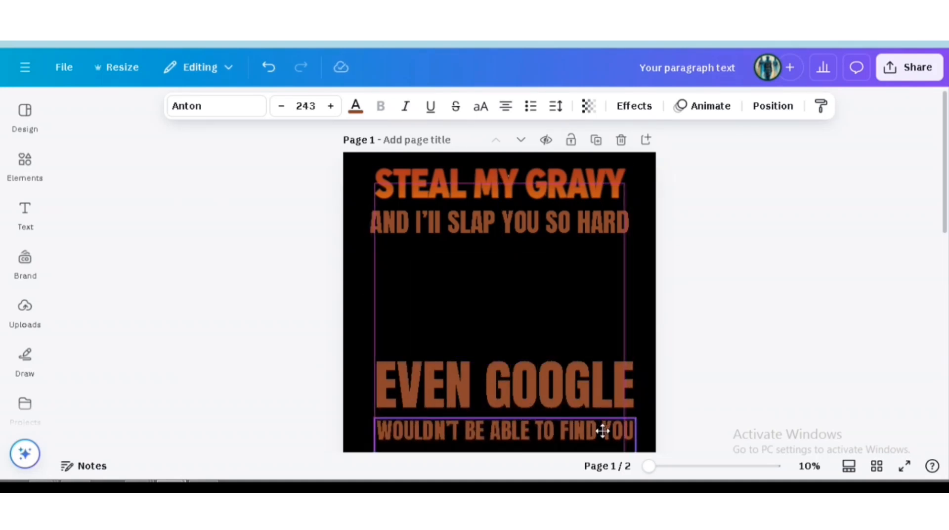
Try to resize and reposition the "AND I'll SLAP YOU SO HARD" line.
{"action": "left_click", "coordinate": [420, 236]}
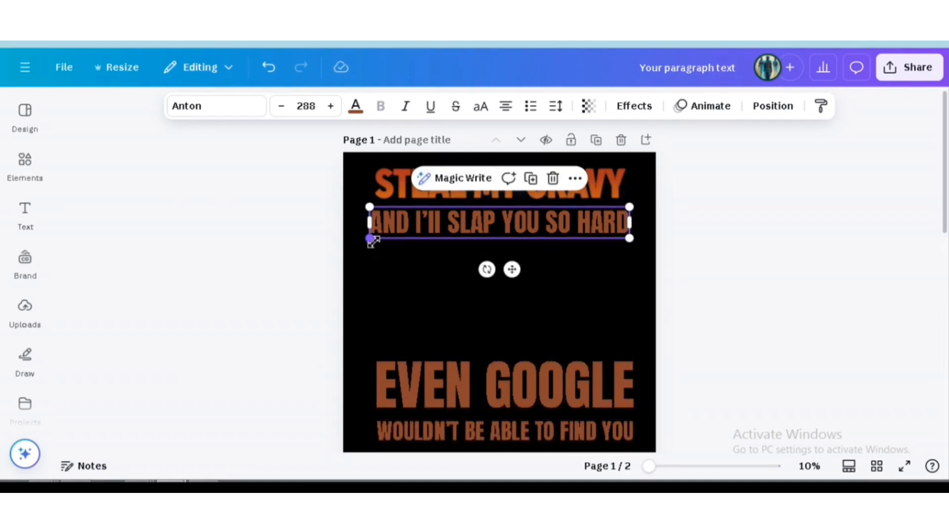
{"action": "left_click_drag", "start_coordinate": [370, 238], "coordinate": [376, 237]}
{"action": "left_click", "coordinate": [617, 312]}
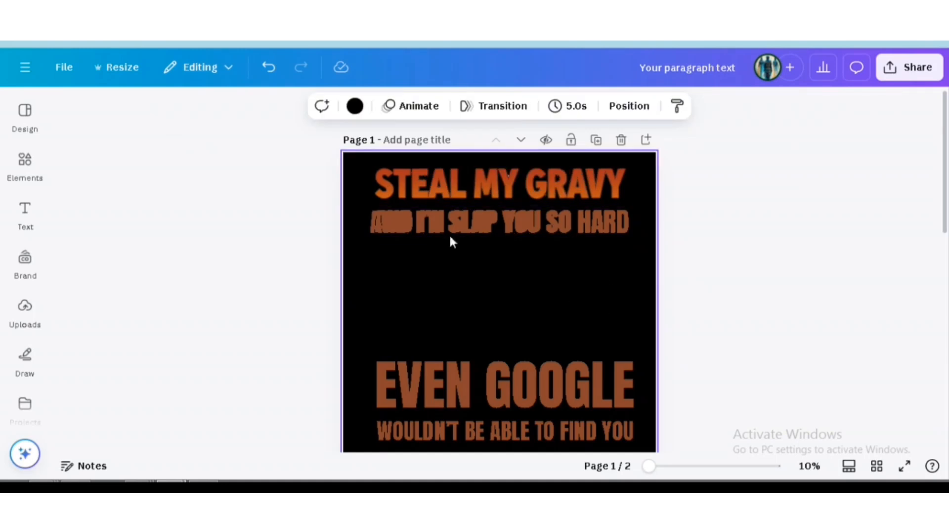
{"action": "left_click_drag", "start_coordinate": [437, 226], "coordinate": [437, 280]}
{"action": "left_click", "coordinate": [555, 233]}
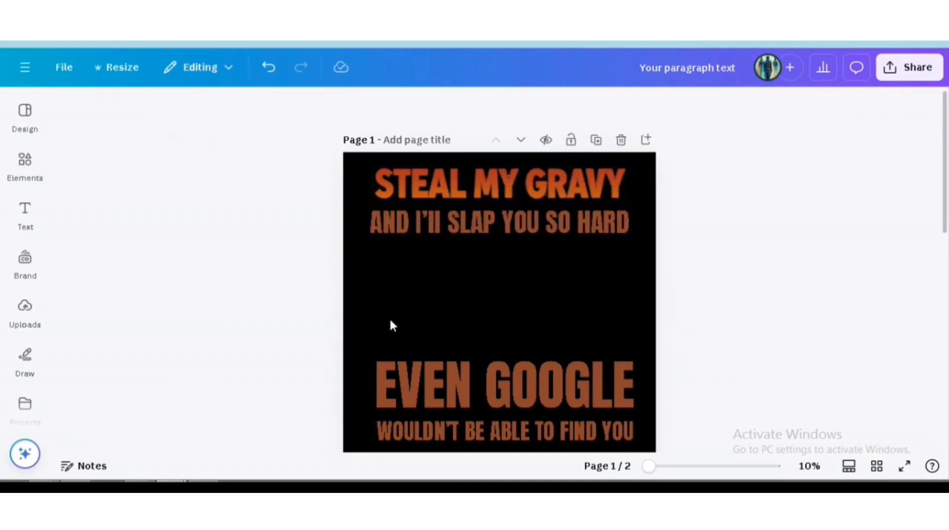
Paste the red-gloved turkey and punching bag image onto page 1.
{"action": "scroll", "coordinate": [271, 346], "scroll_direction": "down", "scroll_amount": 1}
{"action": "key", "text": "ctrl+v"}
{"action": "scroll", "coordinate": [716, 367], "scroll_direction": "up", "scroll_amount": 1}
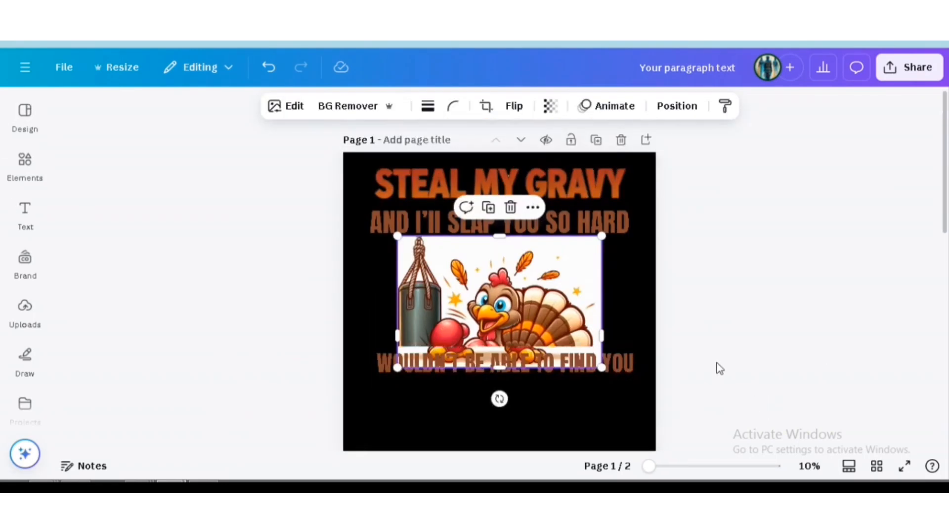
Shift the "WOULDN'T BE ABLE TO FIND YOU" and "EVEN GOOGLE" lines further down so they sit below the turkey image.
{"action": "scroll", "coordinate": [716, 367], "scroll_direction": "down", "scroll_amount": 2}
{"action": "mouse_move", "coordinate": [561, 291]}
{"action": "left_mouse_down"}
{"action": "mouse_move", "coordinate": [561, 237]}
{"action": "mouse_move", "coordinate": [562, 309]}
{"action": "left_mouse_up"}
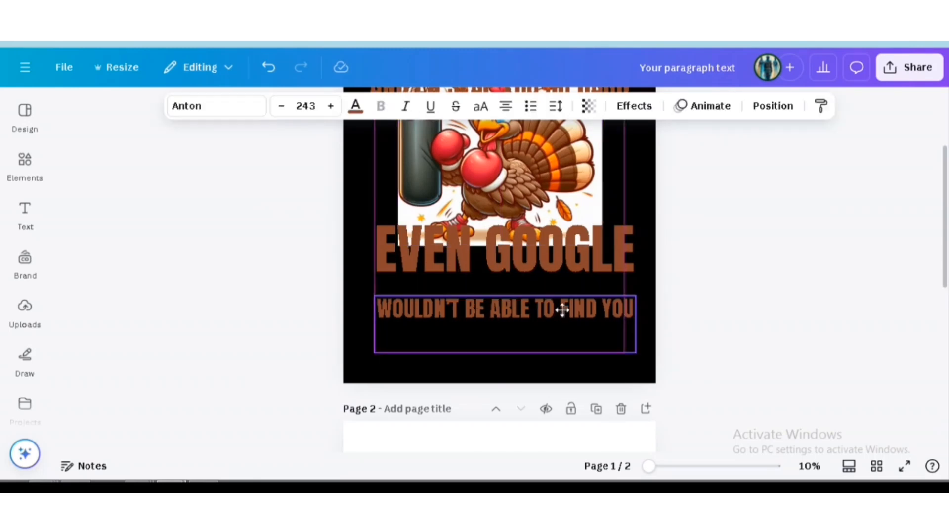
{"action": "left_click_drag", "start_coordinate": [561, 264], "coordinate": [556, 338]}
{"action": "left_click_drag", "start_coordinate": [576, 264], "coordinate": [563, 299]}
{"action": "left_click", "coordinate": [692, 276]}
{"action": "scroll", "coordinate": [687, 276], "scroll_direction": "up", "scroll_amount": 2}
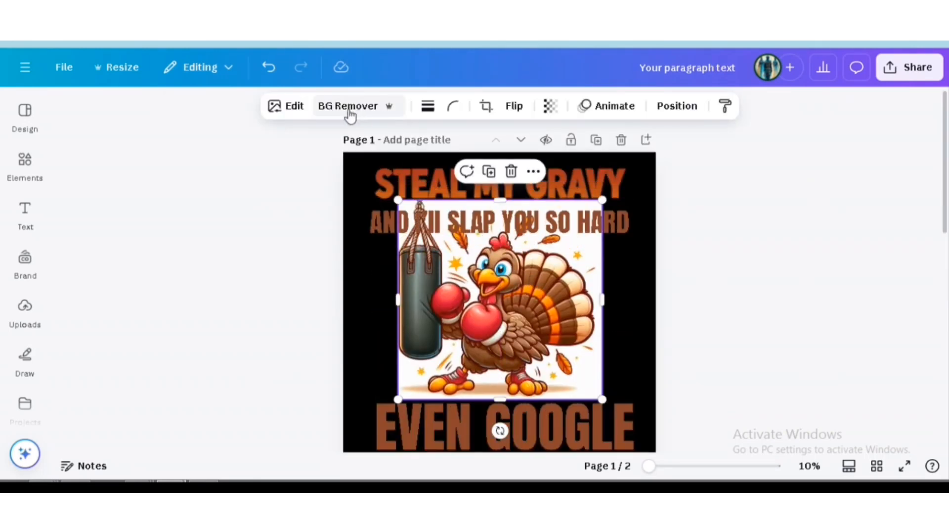
Remove the turkey image's background and reposition it with the two lower lines so it sits clear of "AND I'll SLAP YOU SO HARD".
{"action": "left_click", "coordinate": [348, 108]}
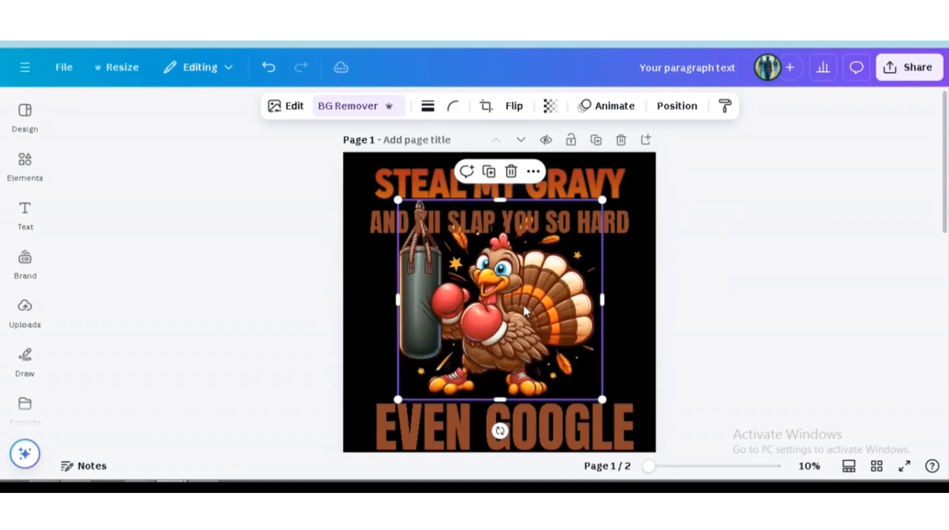
{"action": "scroll", "coordinate": [546, 303], "scroll_direction": "down", "scroll_amount": 1}
{"action": "left_click_drag", "start_coordinate": [479, 408], "coordinate": [479, 426]}
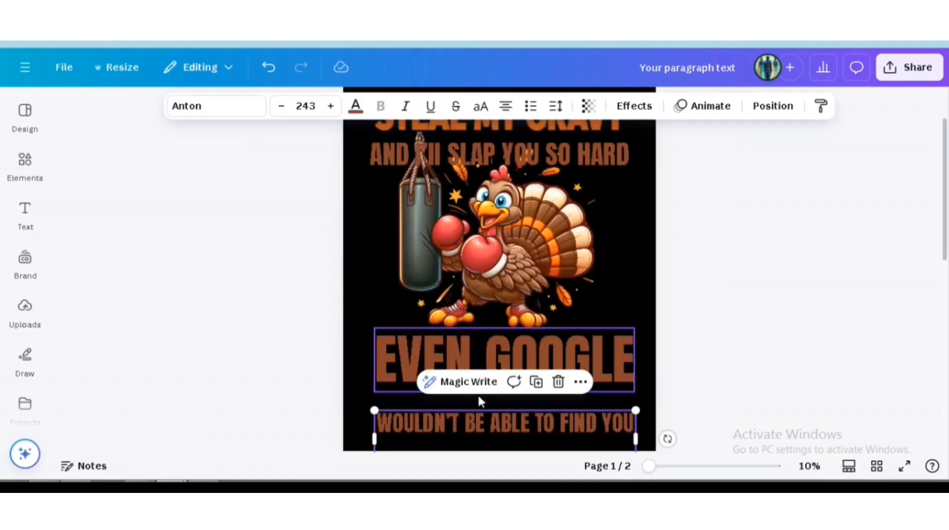
{"action": "left_click_drag", "start_coordinate": [574, 350], "coordinate": [574, 368]}
{"action": "left_click_drag", "start_coordinate": [553, 232], "coordinate": [563, 262]}
Recolour the "EVEN GOOGLE" and "AND I'll SLAP YOU SO HARD" lines a brighter orange.
{"action": "left_click", "coordinate": [499, 378]}
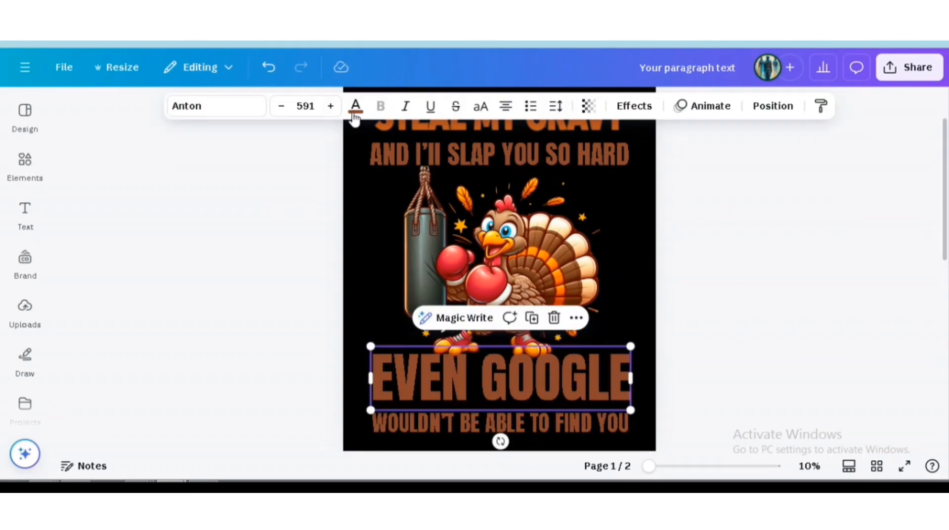
{"action": "left_click", "coordinate": [354, 105]}
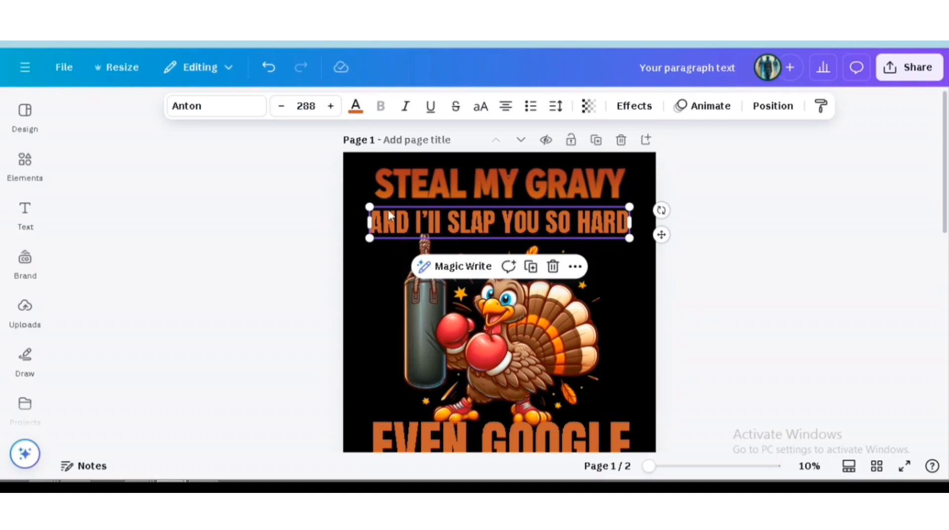
{"action": "left_click", "coordinate": [487, 185]}
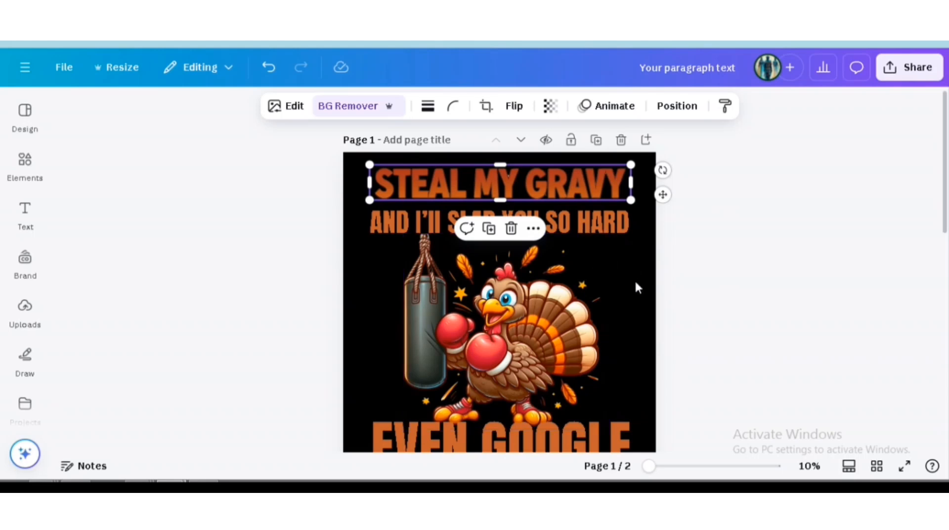
Recolour the "AND I'll SLAP YOU SO HARD" and "EVEN GOOGLE" lines with the light orange from the turkey image's photo colours.
{"action": "scroll", "coordinate": [634, 279], "scroll_direction": "down", "scroll_amount": 3}
{"action": "left_click", "coordinate": [385, 363]}
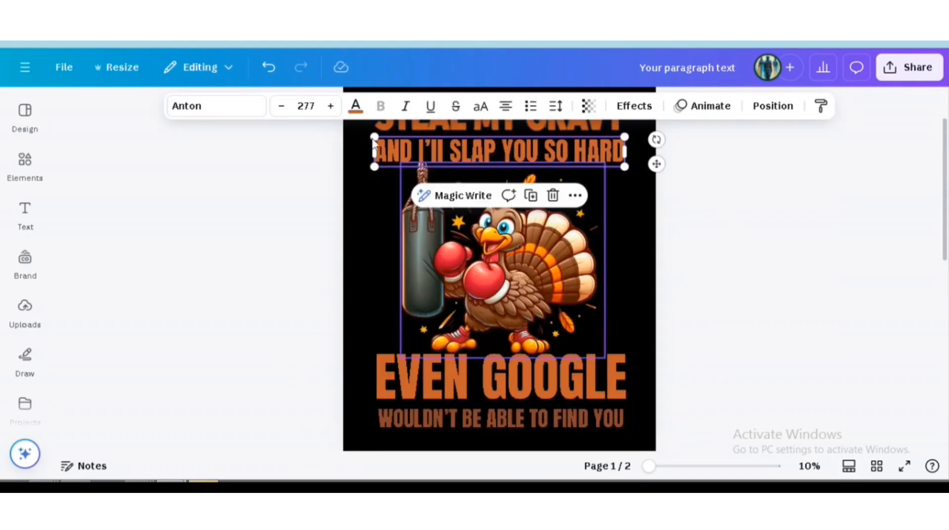
{"action": "left_click", "coordinate": [355, 106]}
{"action": "left_click", "coordinate": [196, 429]}
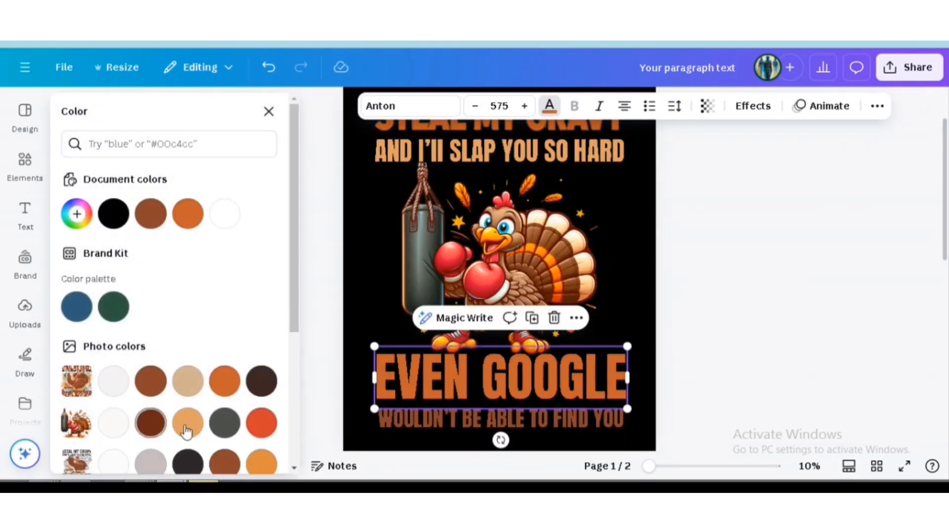
{"action": "left_click", "coordinate": [186, 430]}
{"action": "key", "text": "Escape"}
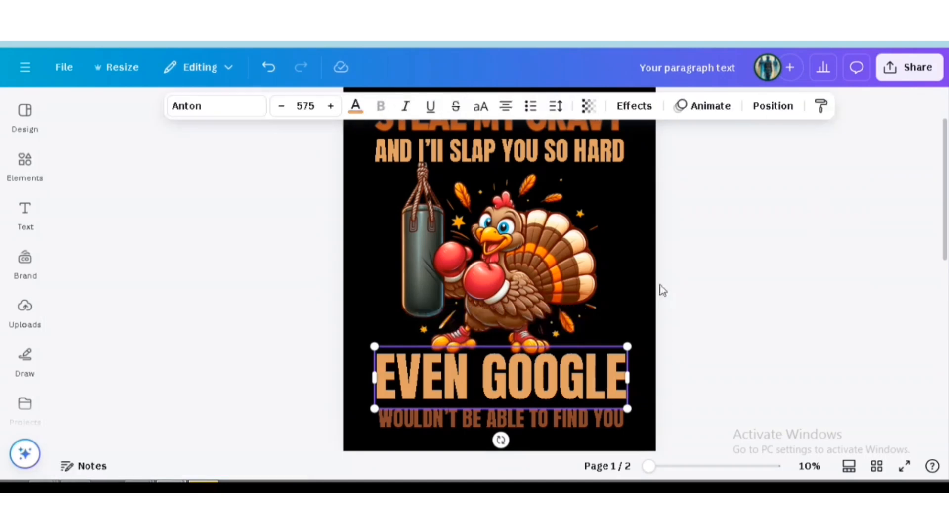
Examine the turkey artwork and the edges of the "STEAL MY GRAVY" lettering up close for flaws.
{"action": "scroll", "coordinate": [298, 309], "scroll_direction": "up", "scroll_amount": 2}
{"action": "scroll", "coordinate": [302, 308], "scroll_direction": "down", "scroll_amount": 3}
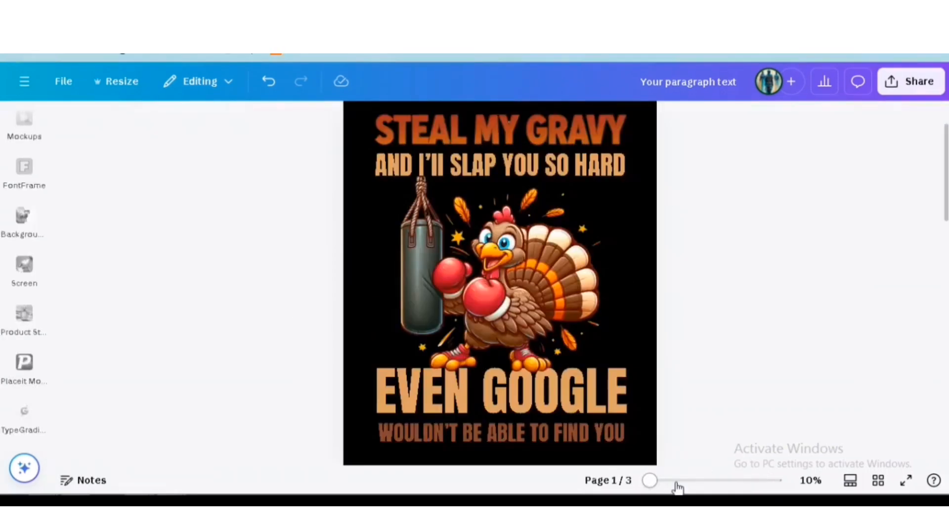
{"action": "left_click", "coordinate": [682, 480]}
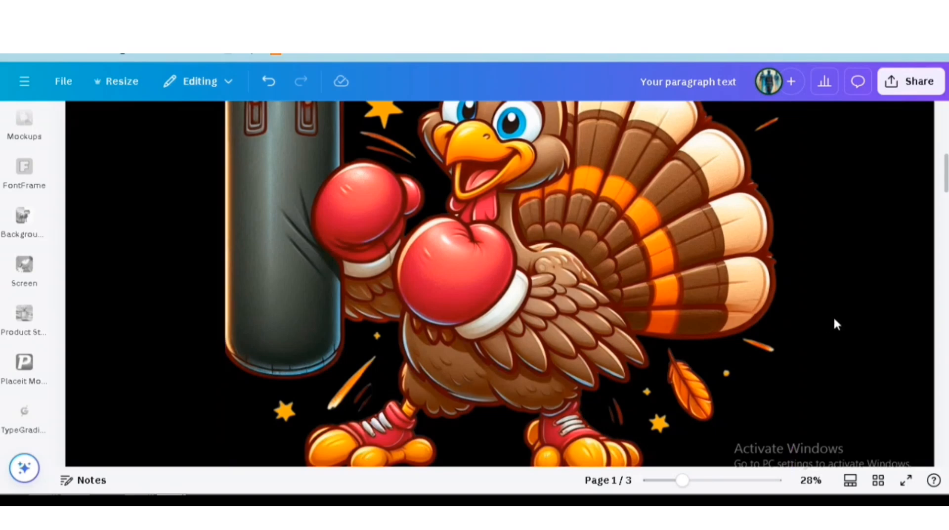
{"action": "scroll", "coordinate": [836, 324], "scroll_direction": "up", "scroll_amount": 3}
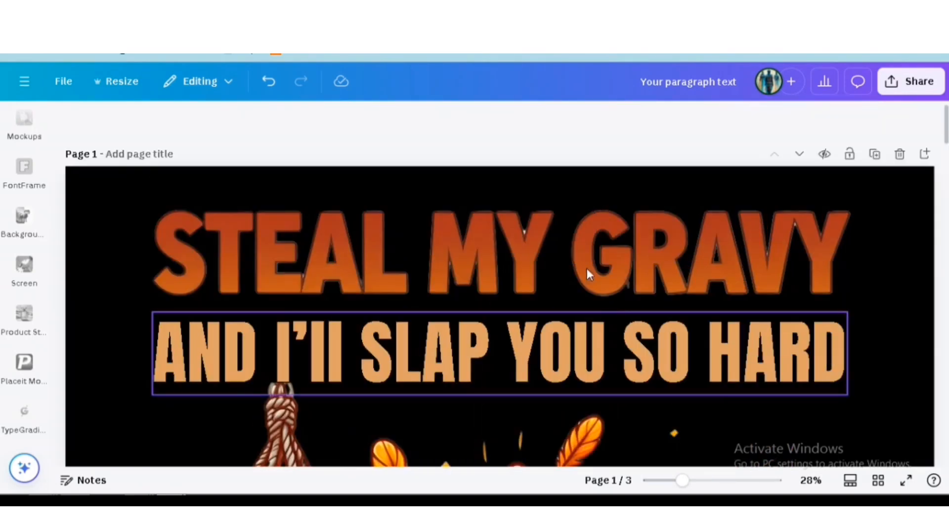
{"action": "left_click_drag", "start_coordinate": [682, 480], "coordinate": [713, 480]}
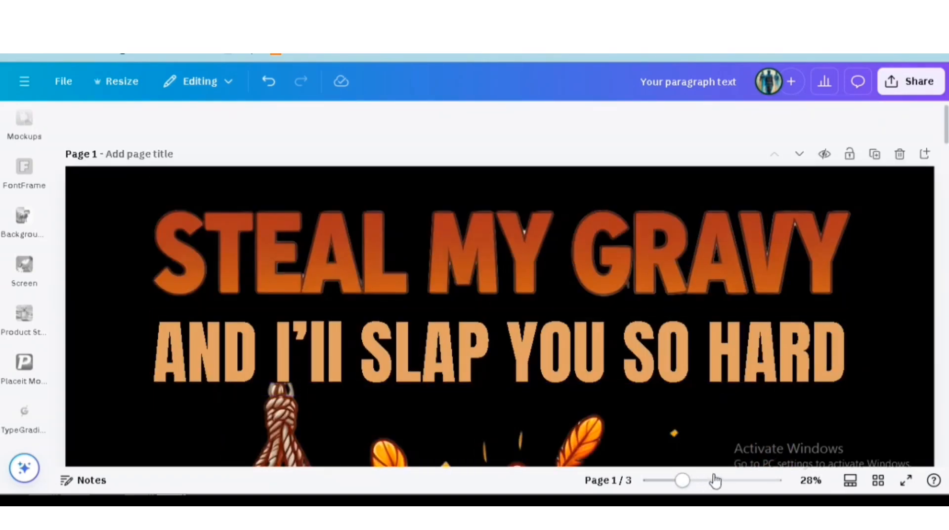
{"action": "scroll", "coordinate": [459, 319], "scroll_direction": "up", "scroll_amount": 4}
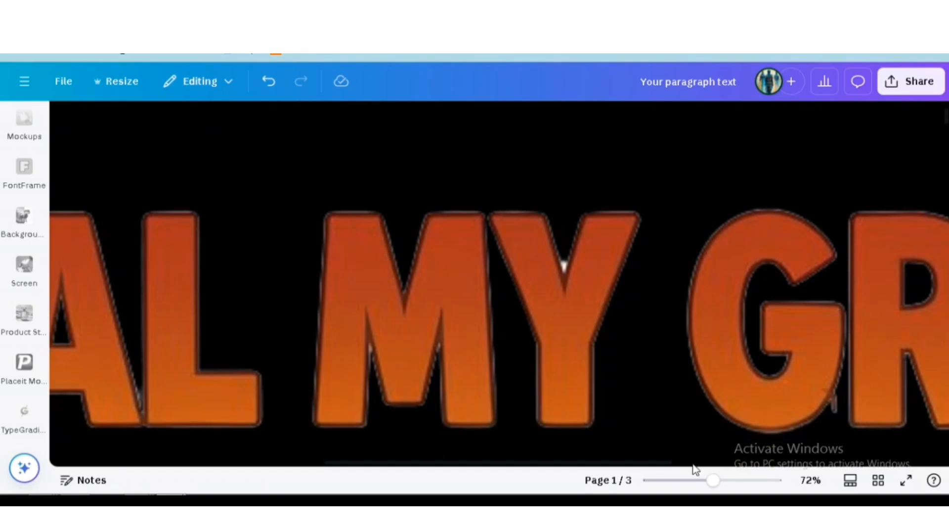
{"action": "mouse_move", "coordinate": [713, 480]}
{"action": "left_mouse_down"}
{"action": "mouse_move", "coordinate": [682, 481]}
{"action": "mouse_move", "coordinate": [713, 480]}
{"action": "left_mouse_up"}
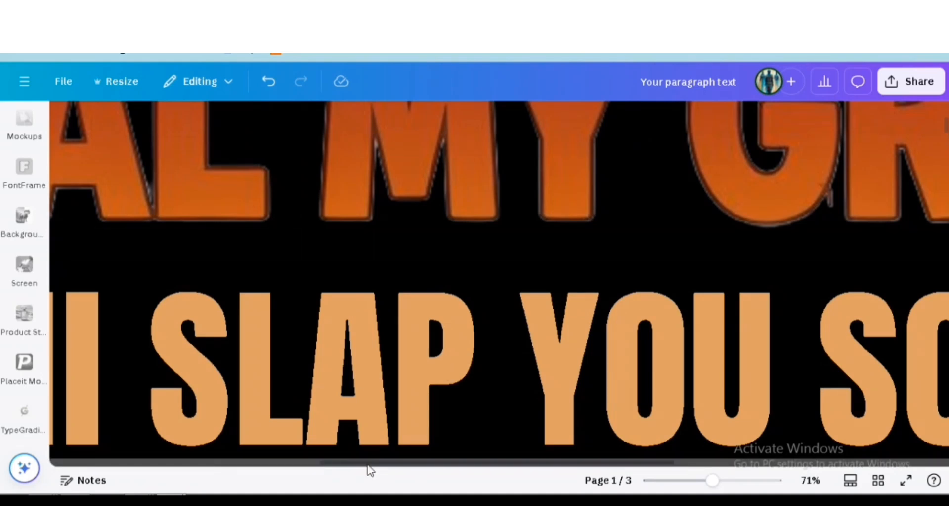
{"action": "left_click_drag", "start_coordinate": [368, 465], "coordinate": [169, 458]}
{"action": "scroll", "coordinate": [249, 314], "scroll_direction": "up", "scroll_amount": 3}
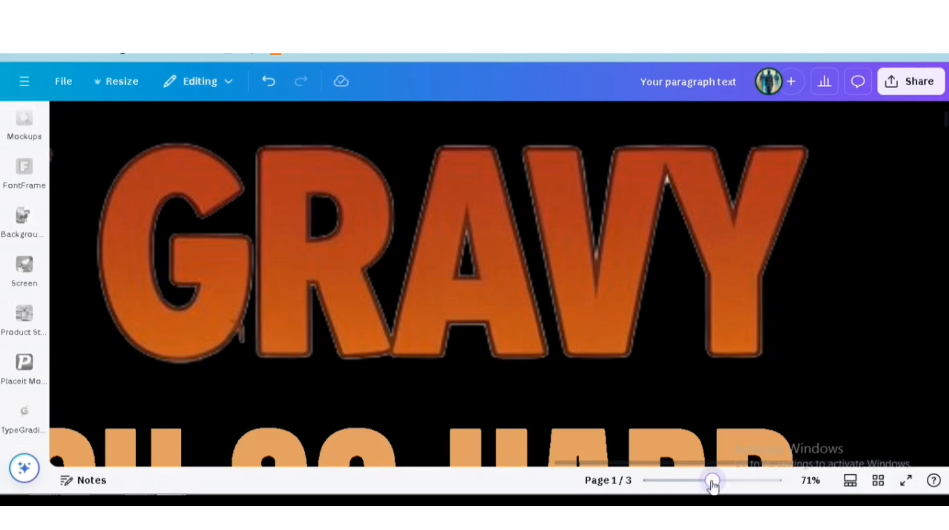
Duplicate the finished "STEAL MY GRAVY" turkey design page.
{"action": "left_click_drag", "start_coordinate": [712, 482], "coordinate": [649, 490]}
{"action": "scroll", "coordinate": [694, 338], "scroll_direction": "down", "scroll_amount": 2}
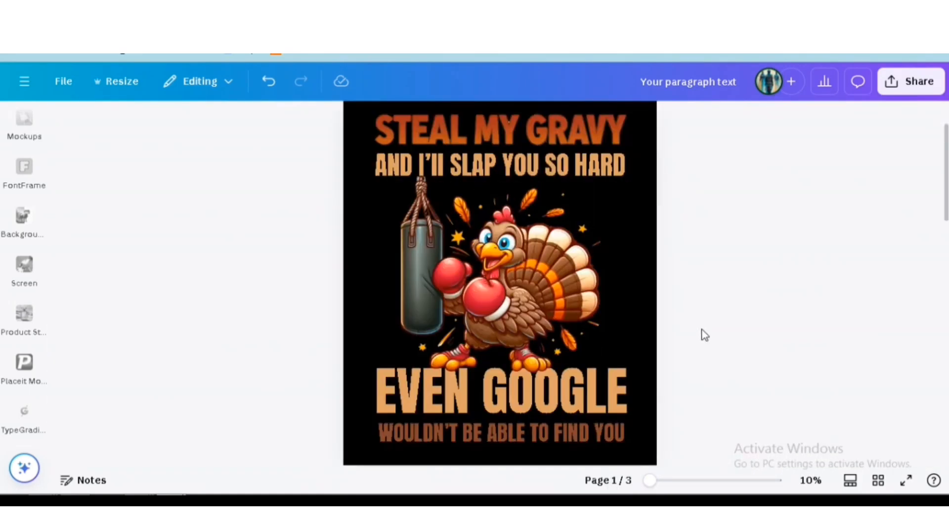
{"action": "scroll", "coordinate": [705, 335], "scroll_direction": "up", "scroll_amount": 2}
{"action": "left_click", "coordinate": [597, 155]}
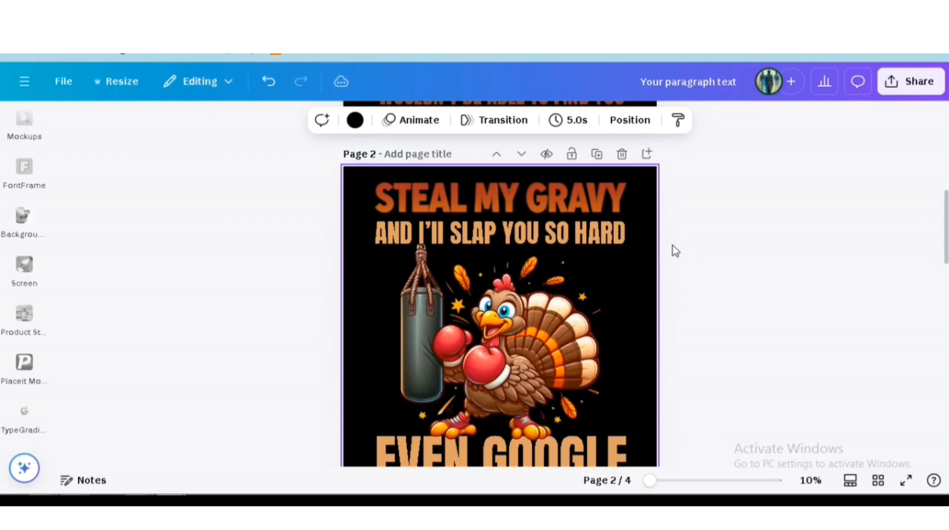
{"action": "scroll", "coordinate": [672, 245], "scroll_direction": "down", "scroll_amount": 2}
{"action": "scroll", "coordinate": [672, 245], "scroll_direction": "up", "scroll_amount": 2}
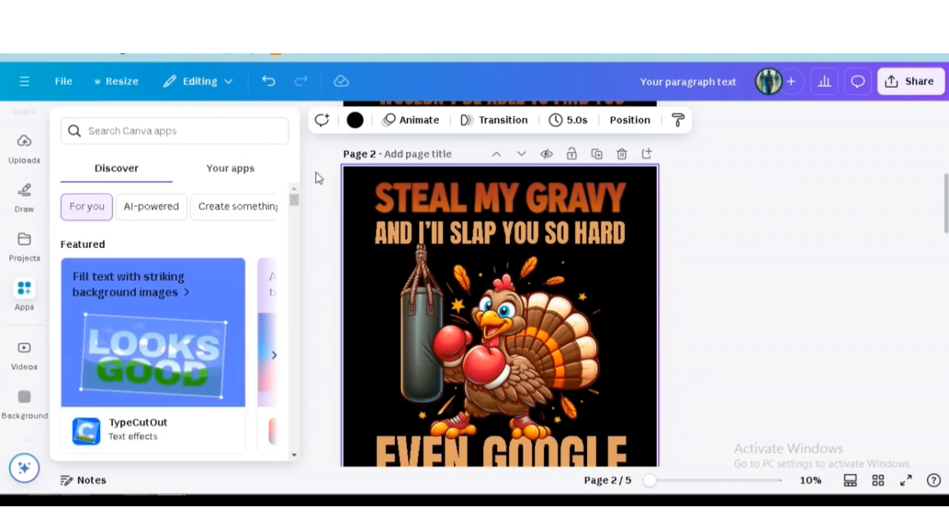
Search the Canva apps for "gradient" and open the TypeGradient app.
{"action": "left_click", "coordinate": [25, 200]}
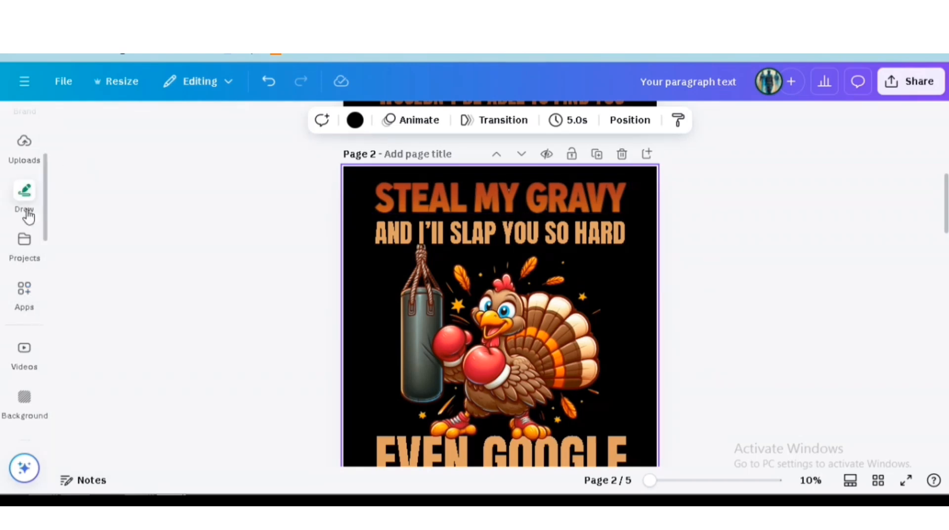
{"action": "left_click", "coordinate": [25, 301]}
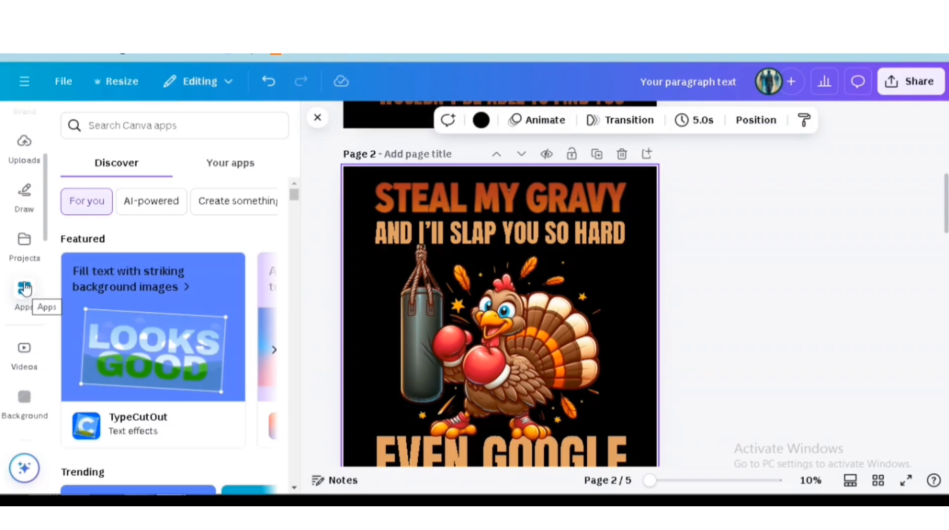
{"action": "left_click", "coordinate": [114, 125]}
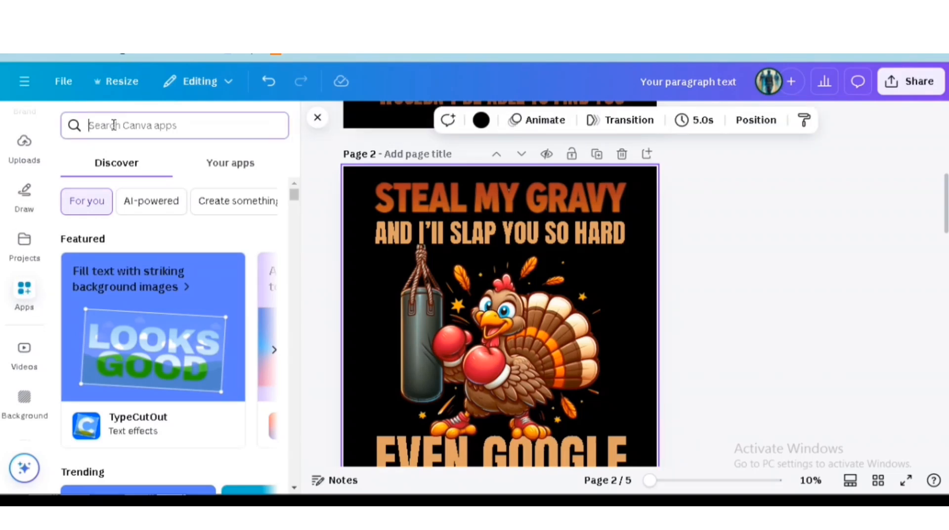
{"action": "type", "text": "gra"}
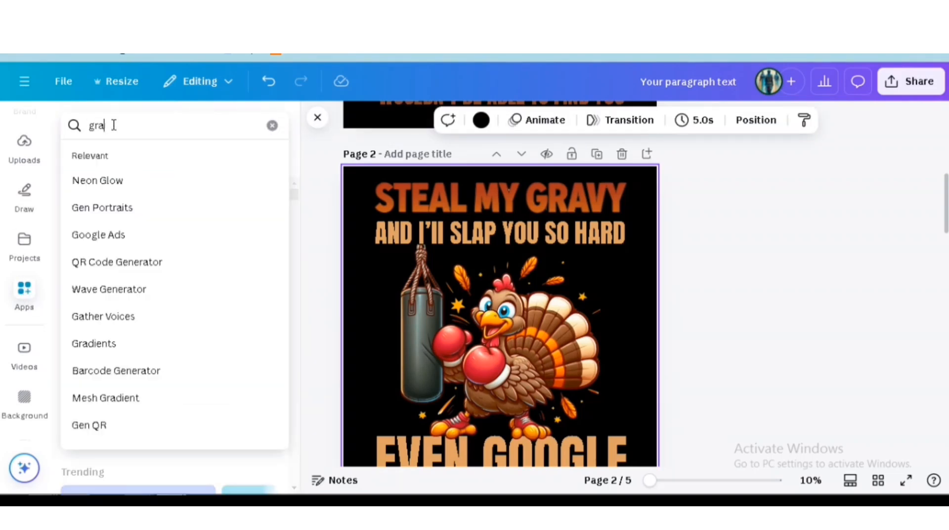
{"action": "type", "text": "dient"}
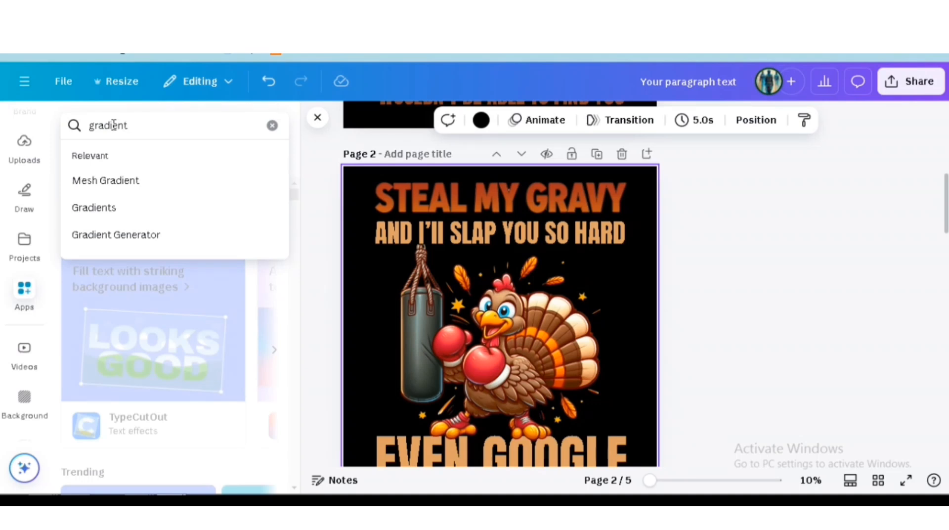
{"action": "key", "text": "Return"}
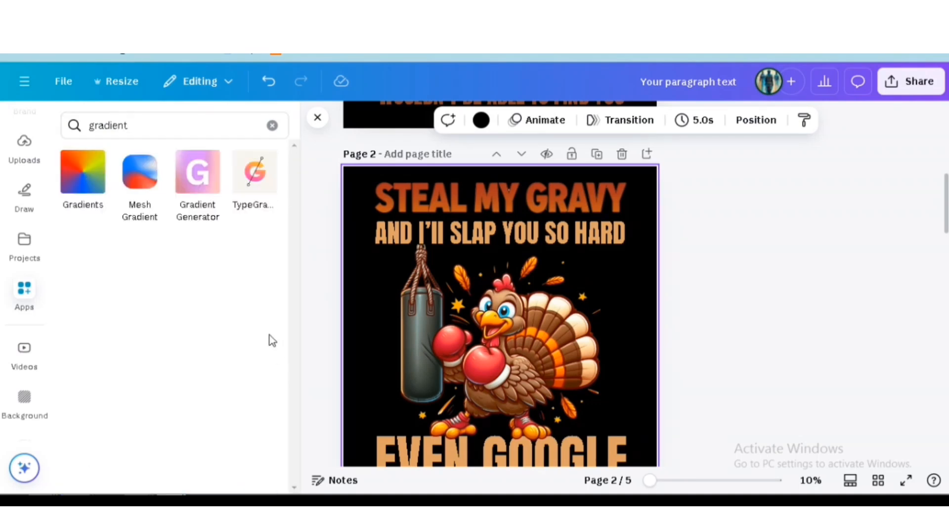
{"action": "left_click", "coordinate": [255, 197]}
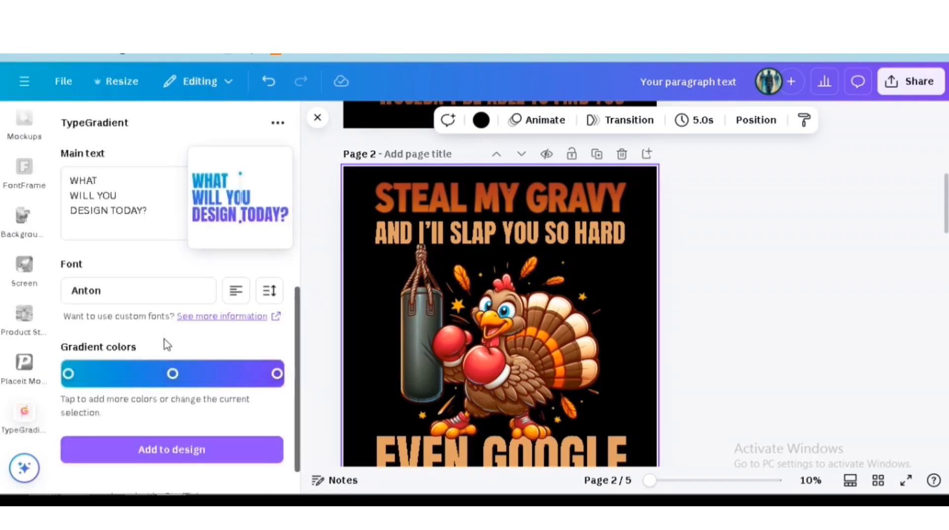
Replace the TypeGradient sample text with "STEAL MY GRAVY" and open its first gradient colour for editing.
{"action": "left_click", "coordinate": [145, 224]}
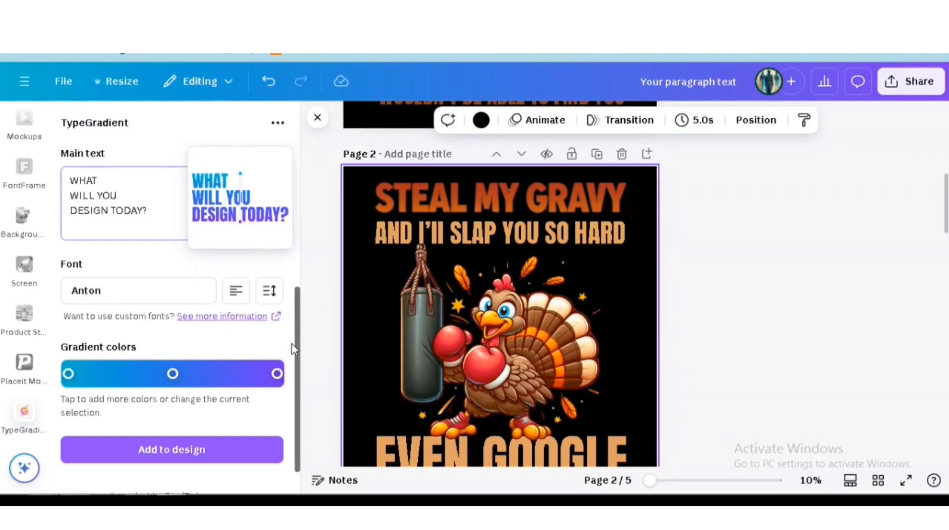
{"action": "left_click_drag", "start_coordinate": [296, 352], "coordinate": [305, 156]}
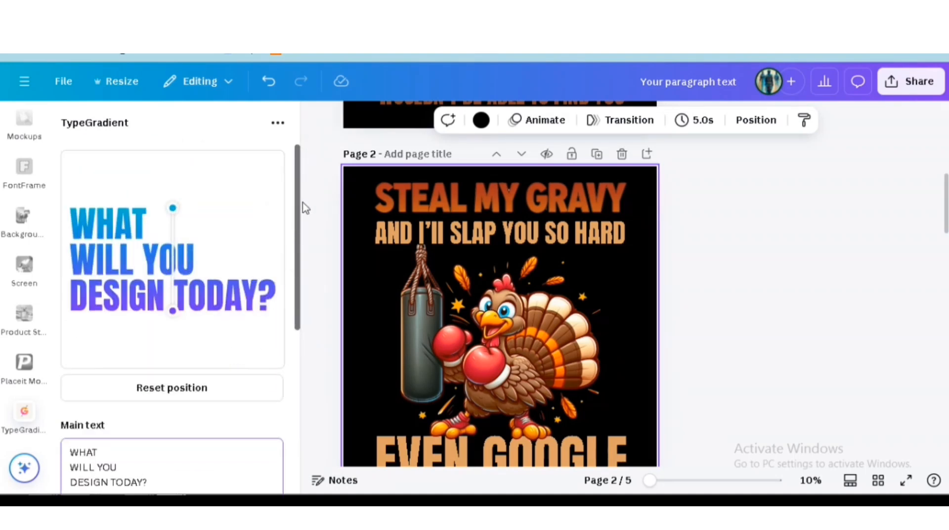
{"action": "left_click_drag", "start_coordinate": [301, 209], "coordinate": [295, 275]}
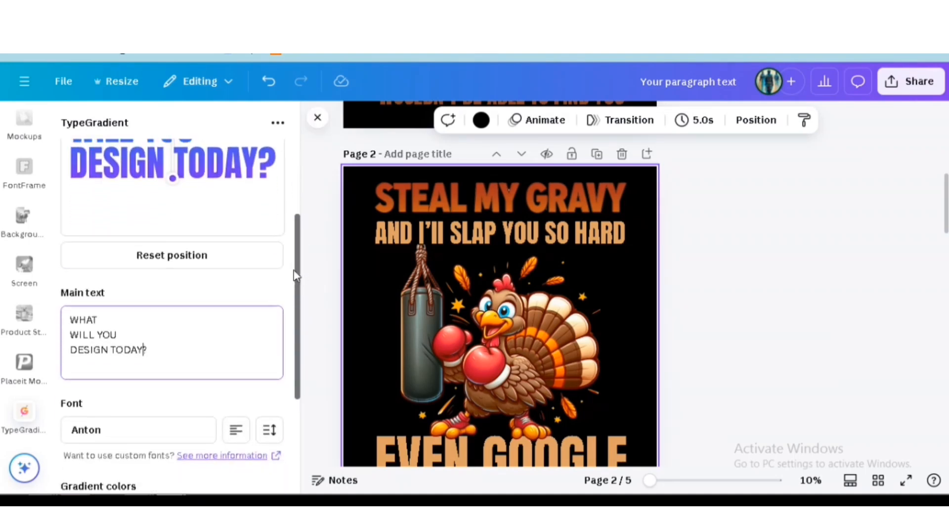
{"action": "key", "text": "BackSpace"}
{"action": "key", "text": "BackSpace"}
{"action": "key", "text": "BackSpace"}
{"action": "key", "text": "BackSpace"}
{"action": "key", "text": "BackSpace"}
{"action": "key", "text": "BackSpace"}
{"action": "key", "text": "BackSpace"}
{"action": "key", "text": "BackSpace"}
{"action": "key", "text": "BackSpace"}
{"action": "key", "text": "BackSpace"}
{"action": "key", "text": "BackSpace"}
{"action": "key", "text": "BackSpace"}
{"action": "key", "text": "BackSpace"}
{"action": "key", "text": "BackSpace"}
{"action": "key", "text": "BackSpace"}
{"action": "key", "text": "BackSpace"}
{"action": "key", "text": "BackSpace"}
{"action": "key", "text": "BackSpace"}
{"action": "key", "text": "BackSpace"}
{"action": "key", "text": "BackSpace"}
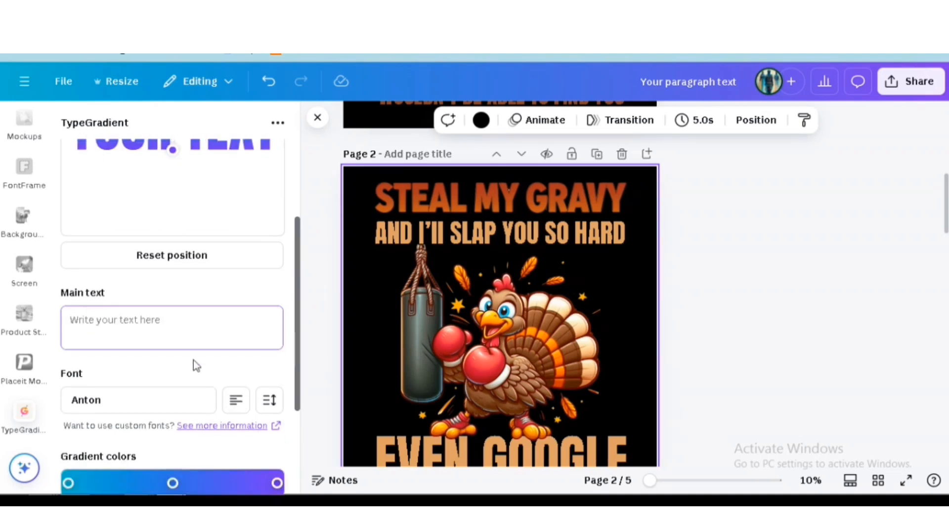
{"action": "type", "text": "S"}
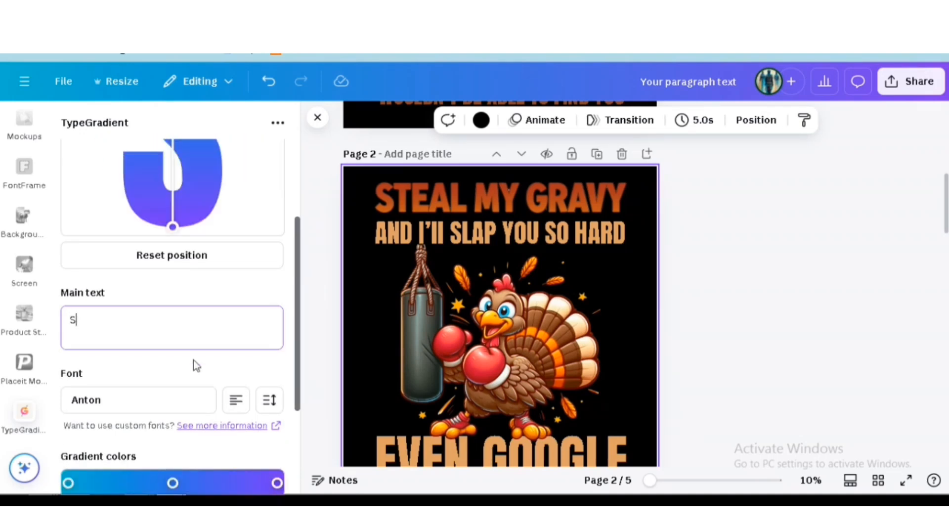
{"action": "type", "text": "TEAL MY GRAVY"}
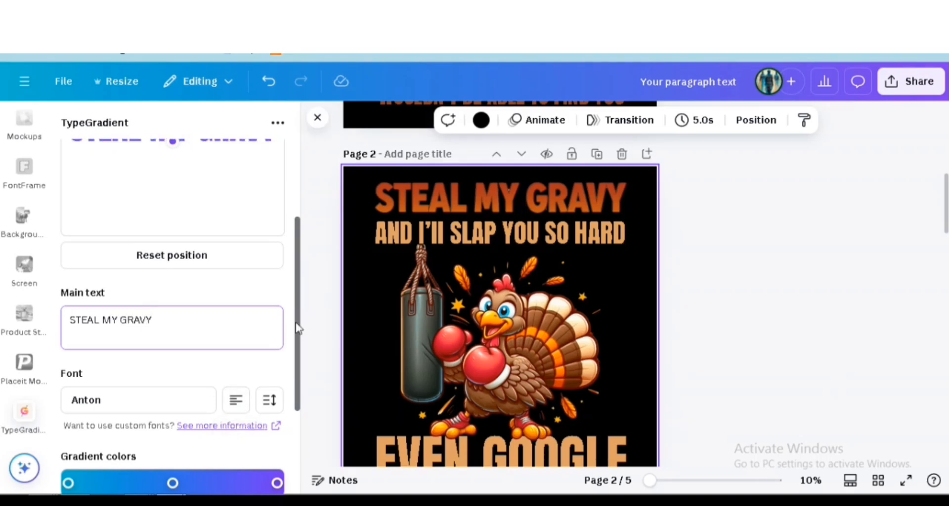
{"action": "left_click_drag", "start_coordinate": [296, 329], "coordinate": [291, 288]}
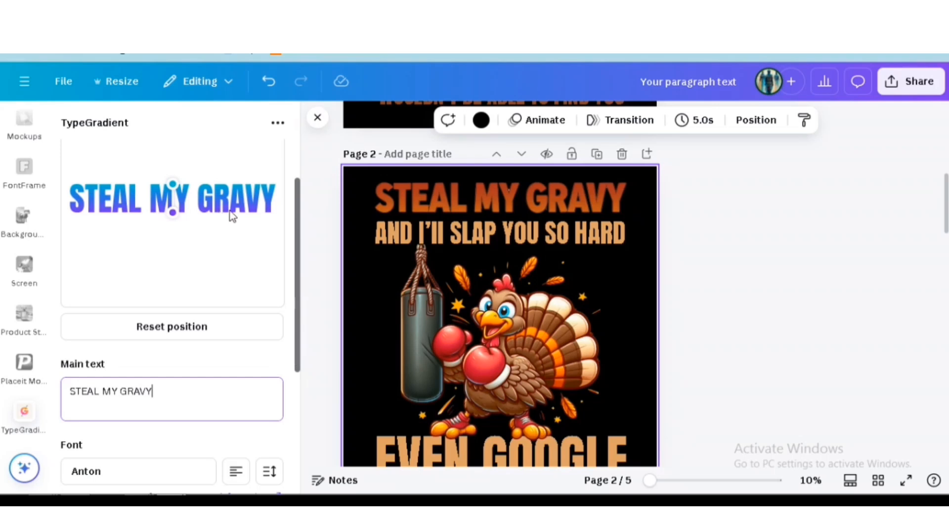
{"action": "left_click_drag", "start_coordinate": [298, 247], "coordinate": [296, 370]}
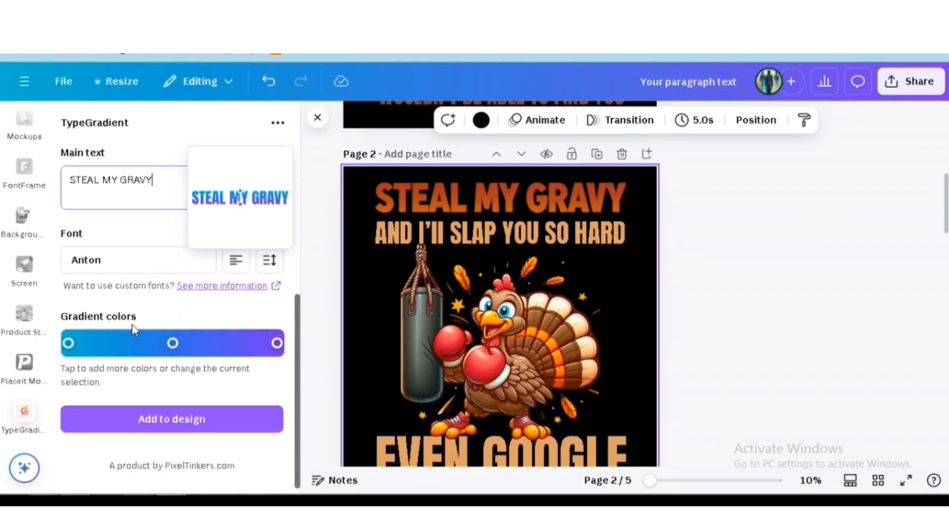
{"action": "left_click", "coordinate": [68, 343]}
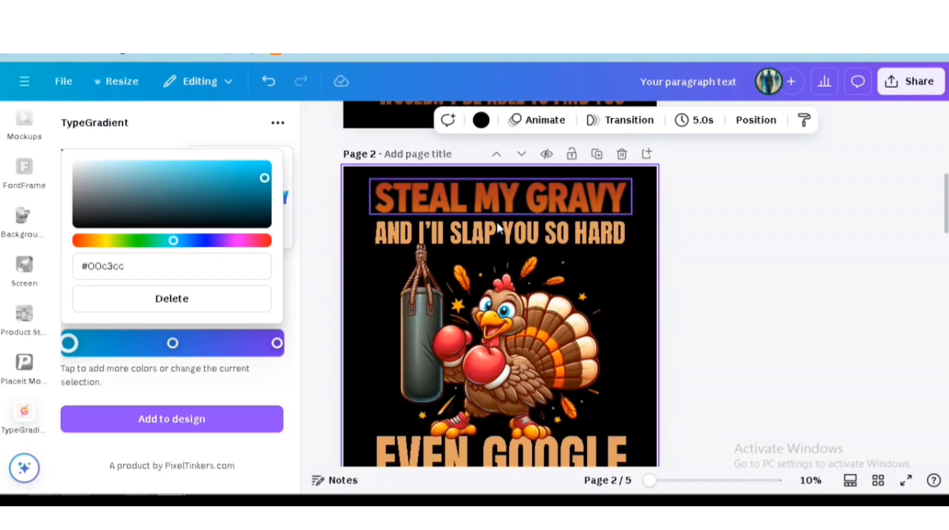
Try the turkey image's dark brown photo colour on the "AND I'll SLAP YOU SO HARD" line and undo the recolouring.
{"action": "left_click", "coordinate": [458, 196]}
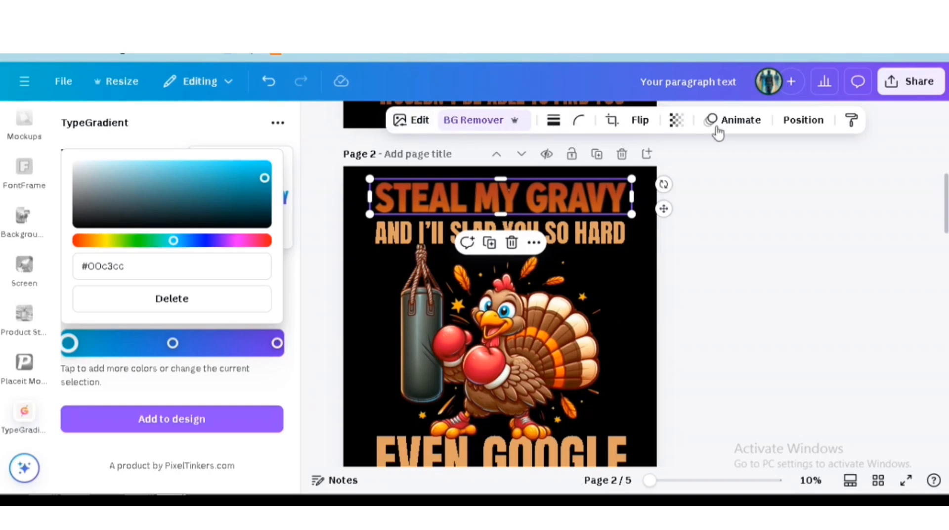
{"action": "left_click", "coordinate": [426, 236]}
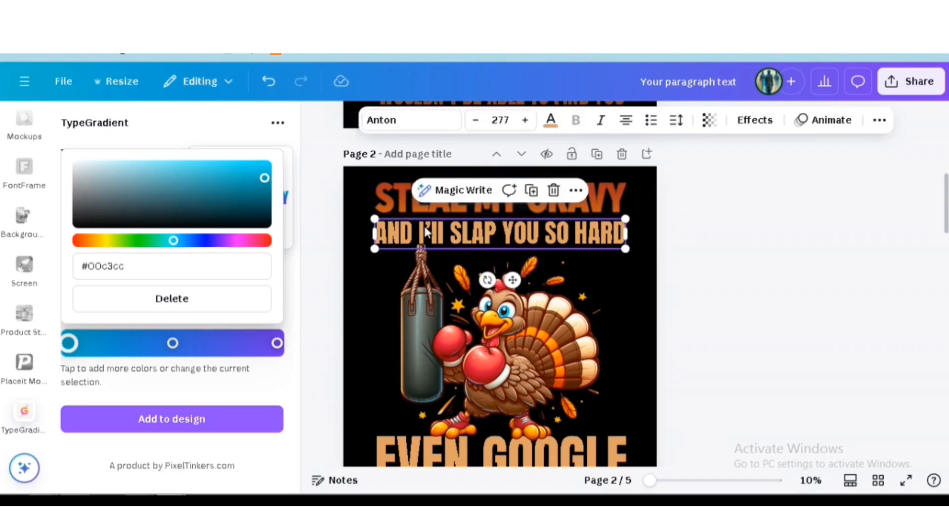
{"action": "left_click", "coordinate": [550, 121]}
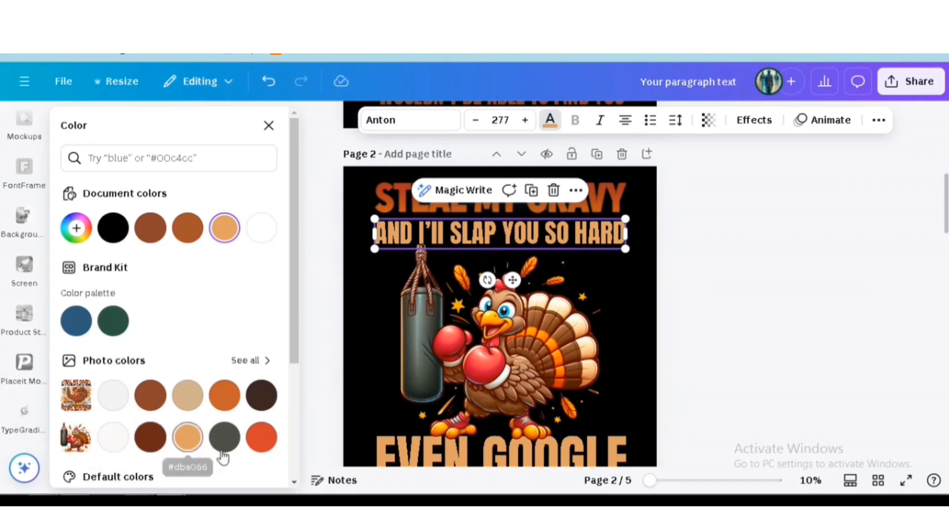
{"action": "left_click", "coordinate": [154, 442]}
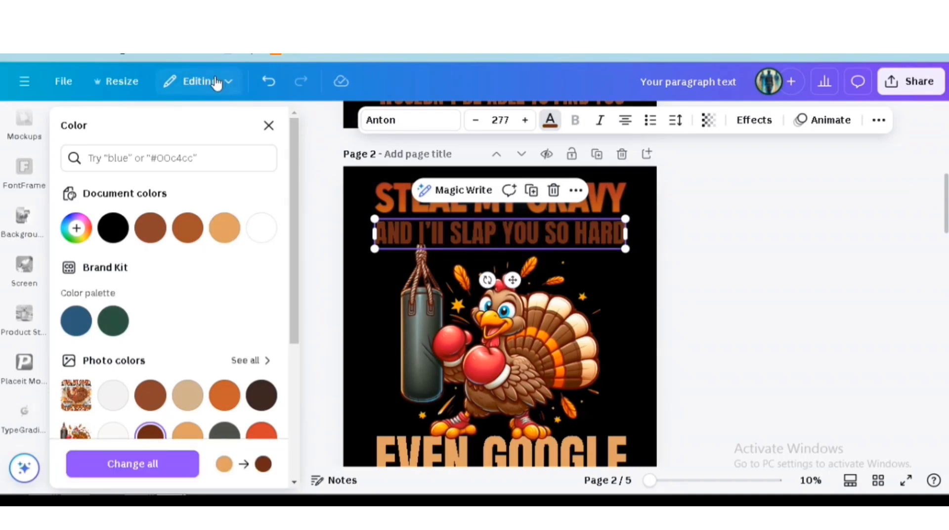
{"action": "left_click", "coordinate": [269, 81]}
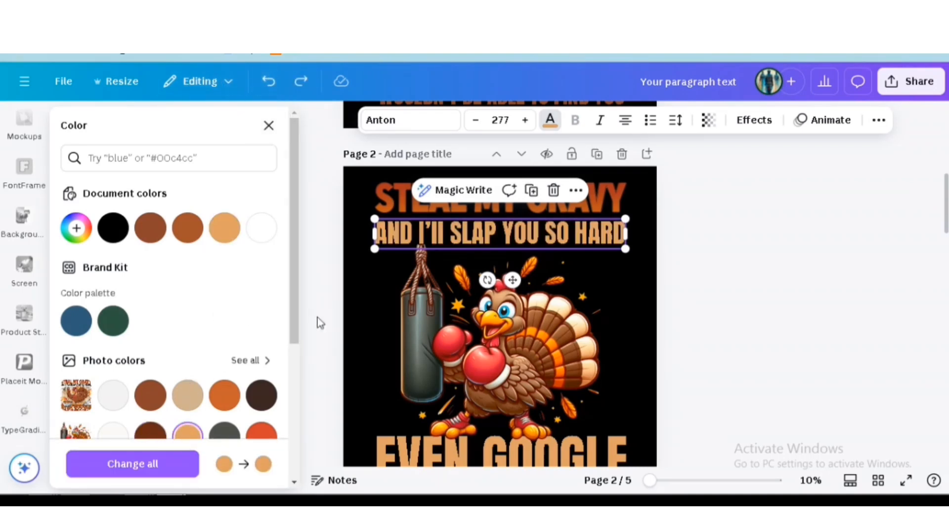
Look up the dark brown's hex code in the turkey image's photo colours and set the first gradient colour to #672516.
{"action": "left_click", "coordinate": [24, 416]}
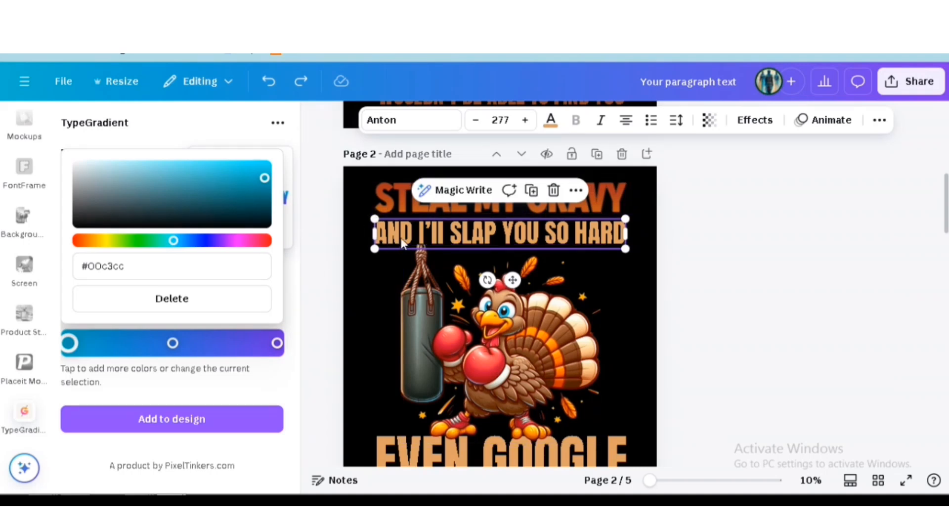
{"action": "left_click", "coordinate": [696, 232]}
{"action": "left_click", "coordinate": [548, 237]}
{"action": "left_click", "coordinate": [550, 121]}
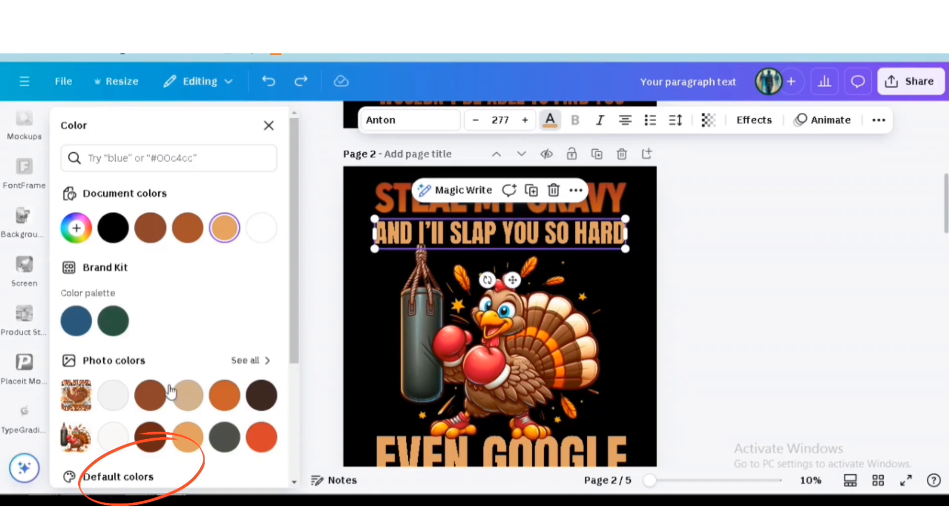
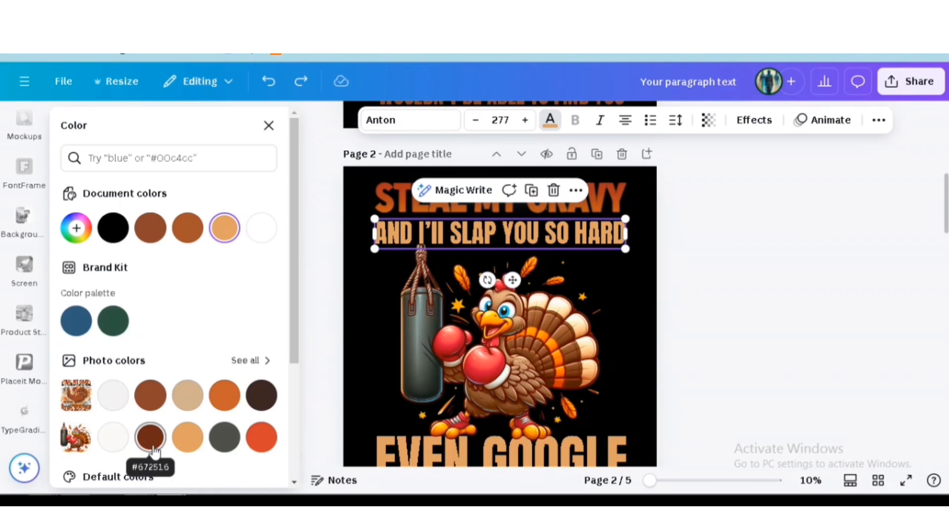
{"action": "left_click", "coordinate": [267, 126]}
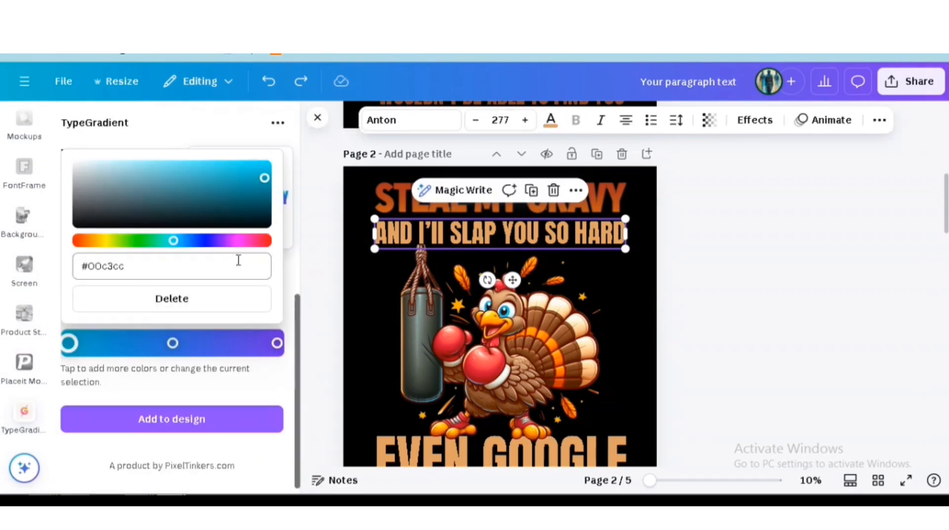
{"action": "key", "text": "BackSpace"}
{"action": "key", "text": "BackSpace"}
{"action": "key", "text": "BackSpace"}
{"action": "key", "text": "BackSpace"}
{"action": "key", "text": "BackSpace"}
{"action": "key", "text": "BackSpace"}
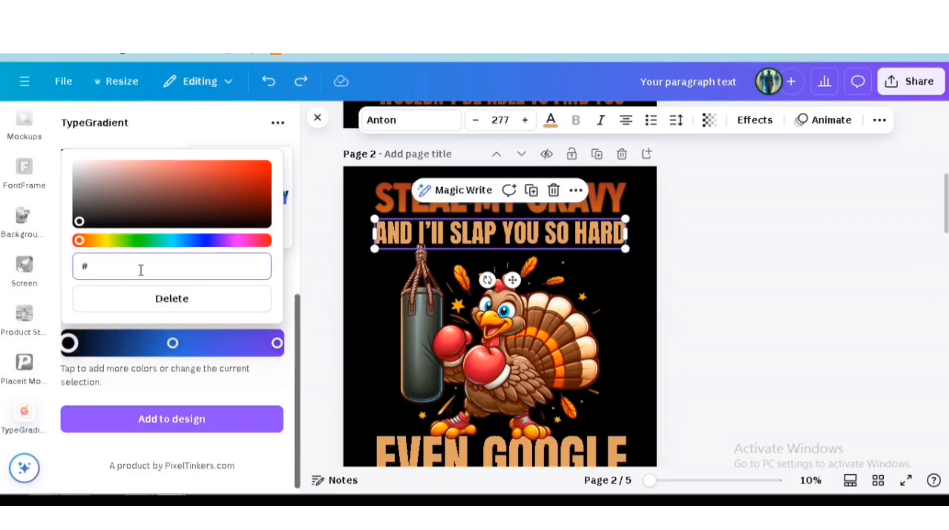
{"action": "type", "text": "672516"}
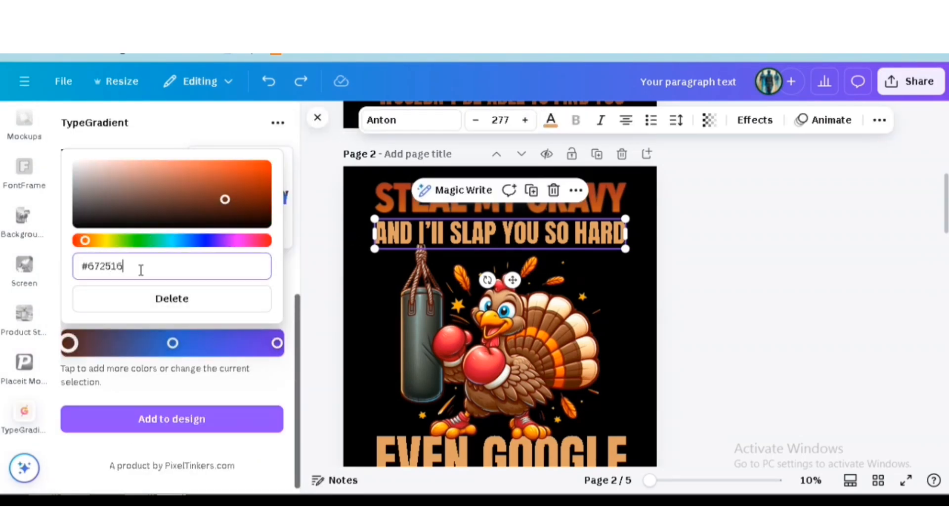
Look up the hex code of the medium brown in the photo colours using the "AND I'll SLAP YOU SO HARD" line.
{"action": "scroll", "coordinate": [198, 272], "scroll_direction": "up", "scroll_amount": 5}
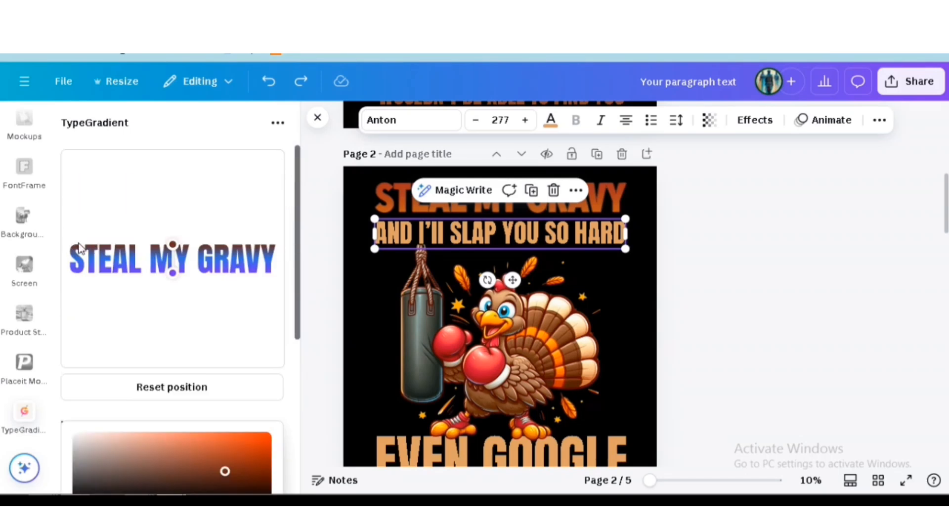
{"action": "scroll", "coordinate": [228, 293], "scroll_direction": "down", "scroll_amount": 3}
{"action": "double_click", "coordinate": [505, 235]}
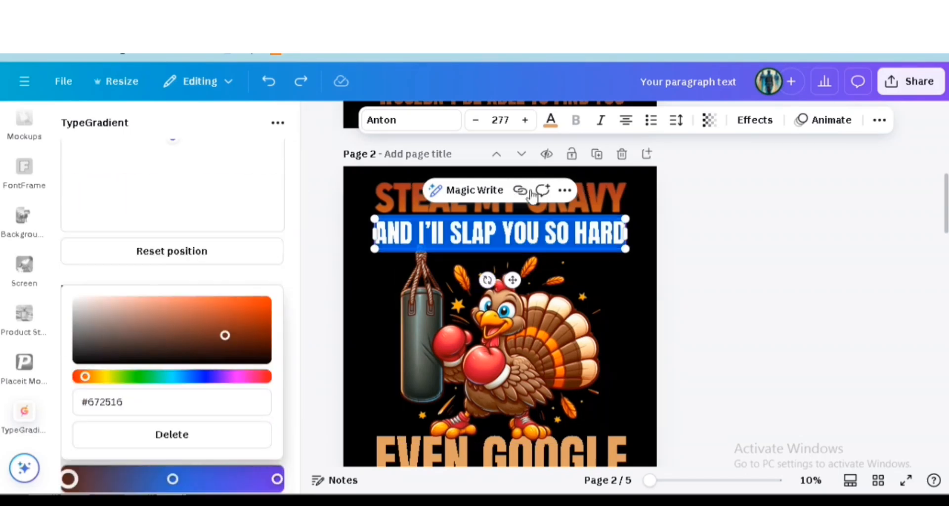
{"action": "left_click", "coordinate": [551, 121]}
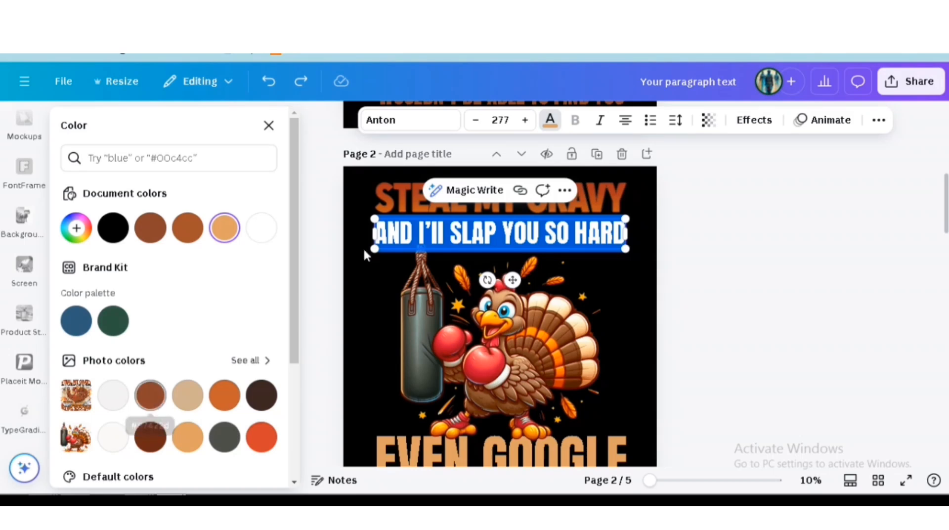
{"action": "left_click", "coordinate": [269, 126]}
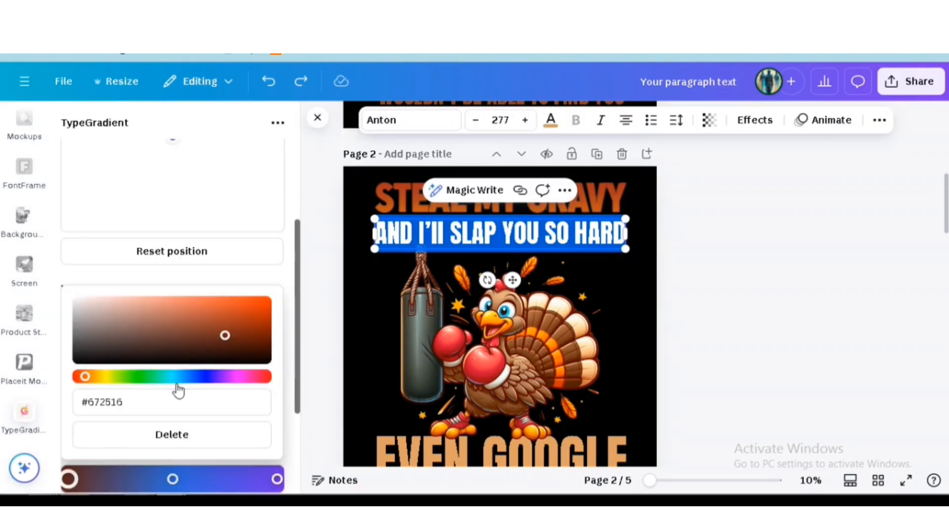
{"action": "scroll", "coordinate": [174, 256], "scroll_direction": "up", "scroll_amount": 3}
{"action": "scroll", "coordinate": [171, 260], "scroll_direction": "down", "scroll_amount": 5}
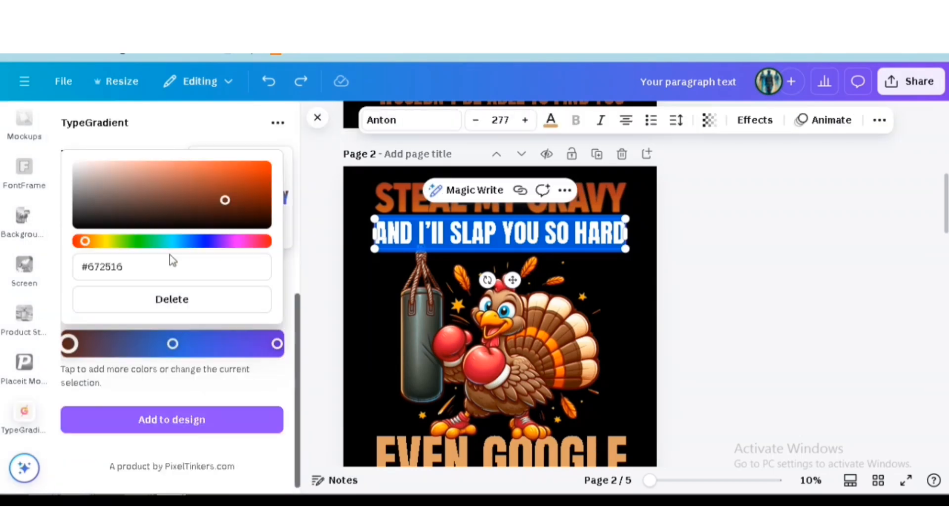
Set the middle gradient colour of the TypeGradient text to #87422d.
{"action": "left_click", "coordinate": [172, 344]}
{"action": "key", "text": "BackSpace"}
{"action": "key", "text": "BackSpace"}
{"action": "key", "text": "BackSpace"}
{"action": "key", "text": "BackSpace"}
{"action": "key", "text": "BackSpace"}
{"action": "key", "text": "BackSpace"}
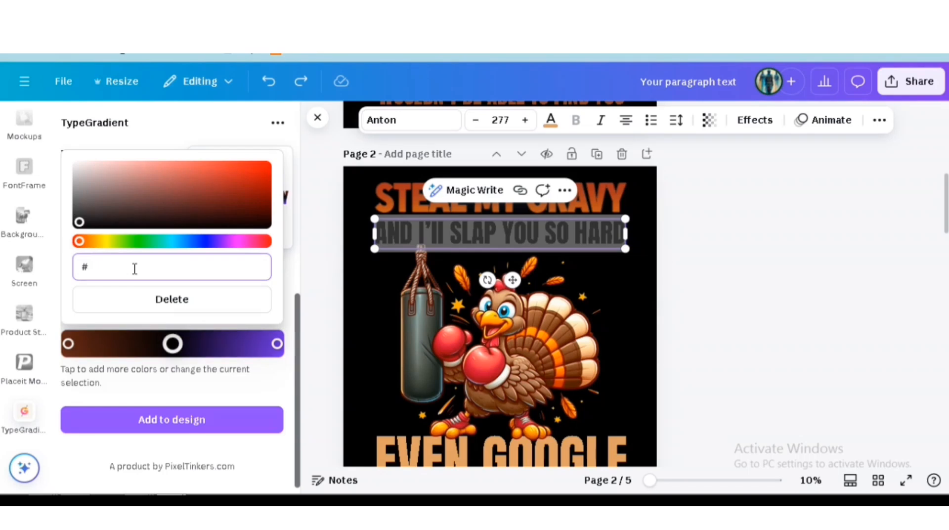
{"action": "type", "text": "87422D"}
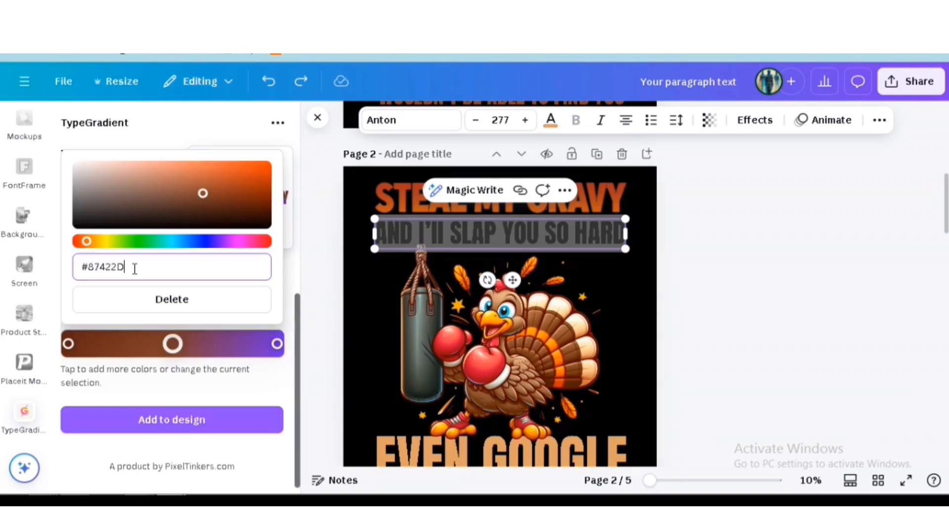
{"action": "key", "text": "BackSpace"}
{"action": "type", "text": "d"}
{"action": "scroll", "coordinate": [148, 247], "scroll_direction": "up", "scroll_amount": 4}
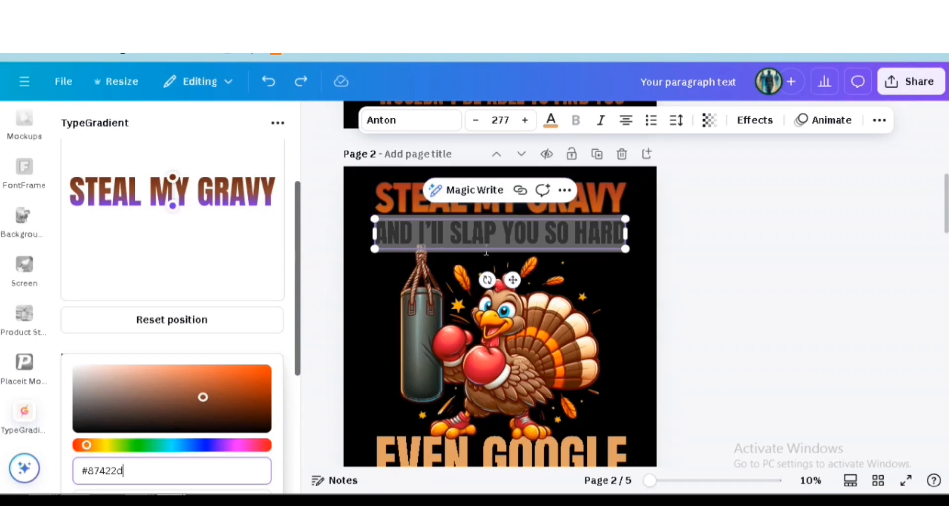
Look up the hex code of the orange in the photo colours using the "AND I'll SLAP YOU SO HARD" line.
{"action": "left_click", "coordinate": [612, 277]}
{"action": "left_click", "coordinate": [572, 246]}
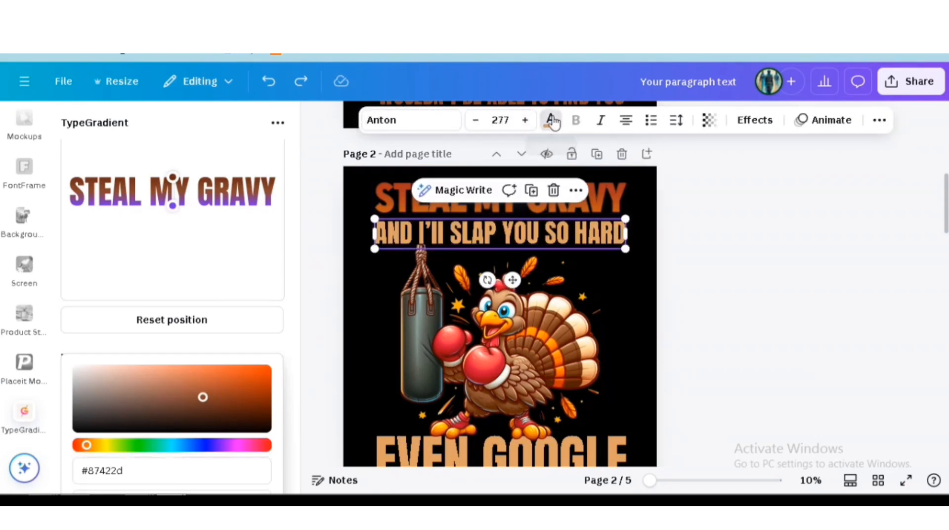
{"action": "left_click", "coordinate": [550, 120]}
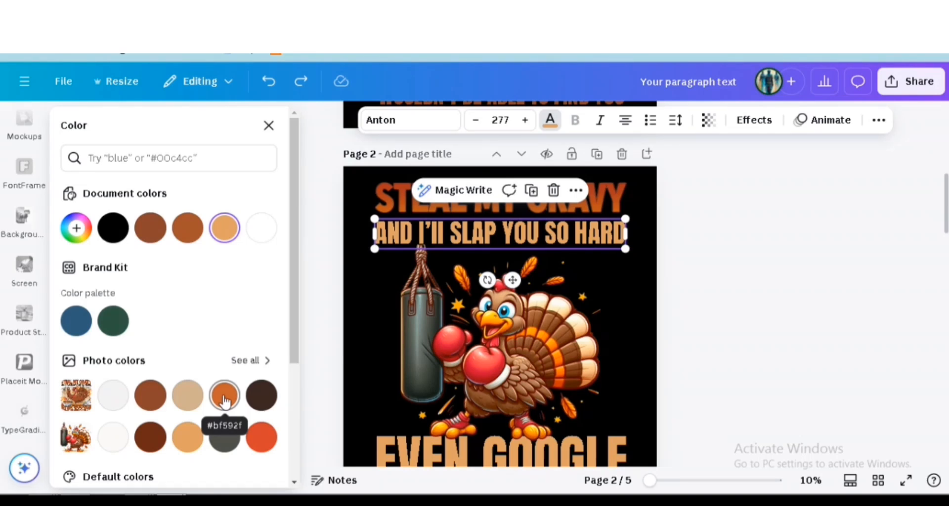
{"action": "left_click", "coordinate": [268, 125]}
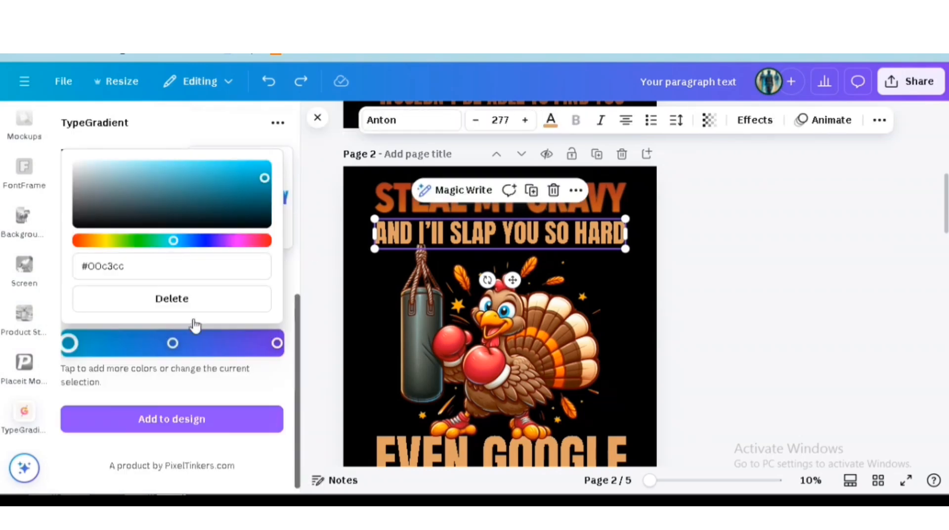
Set the first gradient colour of the "STEAL MY GRAVY" gradient text to #672516.
{"action": "left_click", "coordinate": [140, 269]}
{"action": "key", "text": "BackSpace"}
{"action": "key", "text": "BackSpace"}
{"action": "key", "text": "BackSpace"}
{"action": "key", "text": "BackSpace"}
{"action": "key", "text": "BackSpace"}
{"action": "key", "text": "BackSpace"}
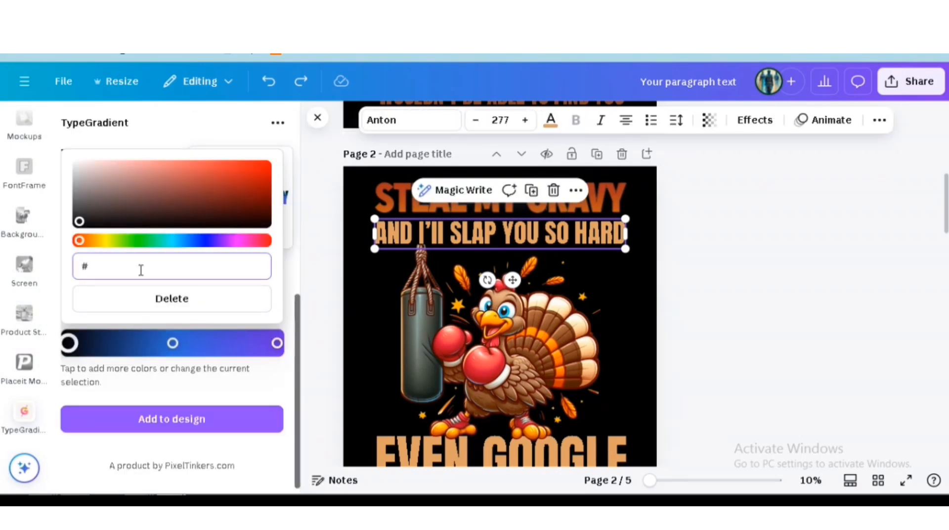
{"action": "type", "text": "672516"}
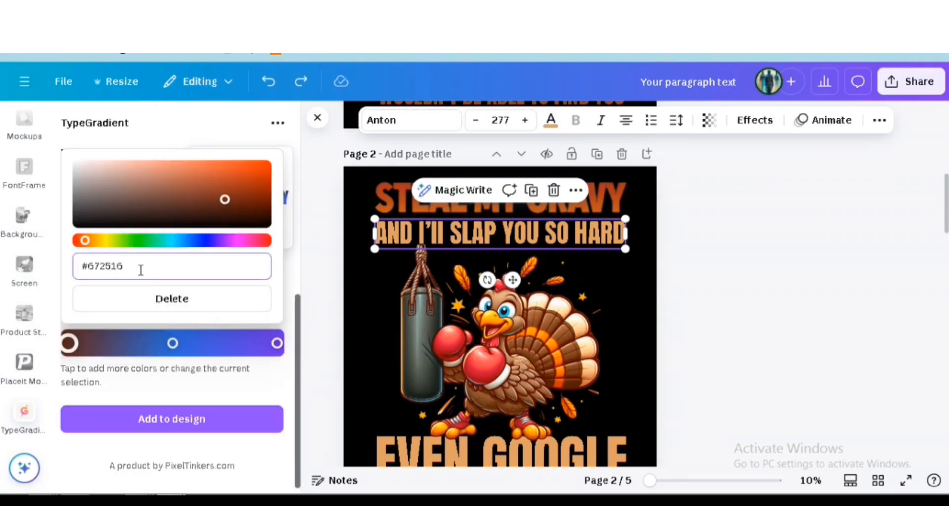
{"action": "scroll", "coordinate": [229, 274], "scroll_direction": "up", "scroll_amount": 4}
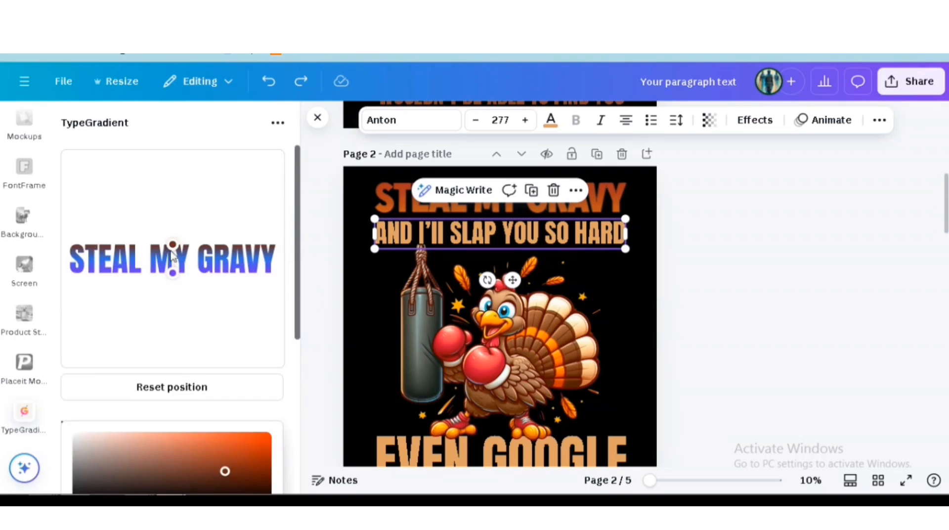
Check the medium brown among the photo colours for the "AND I'll SLAP YOU SO HARD" line and return to the gradient settings.
{"action": "scroll", "coordinate": [232, 296], "scroll_direction": "down", "scroll_amount": 2}
{"action": "double_click", "coordinate": [569, 244]}
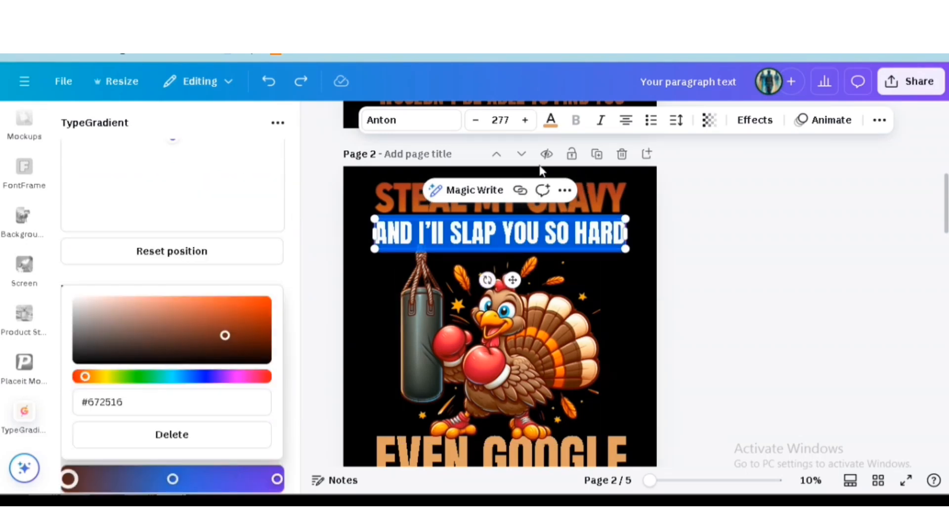
{"action": "left_click", "coordinate": [550, 120]}
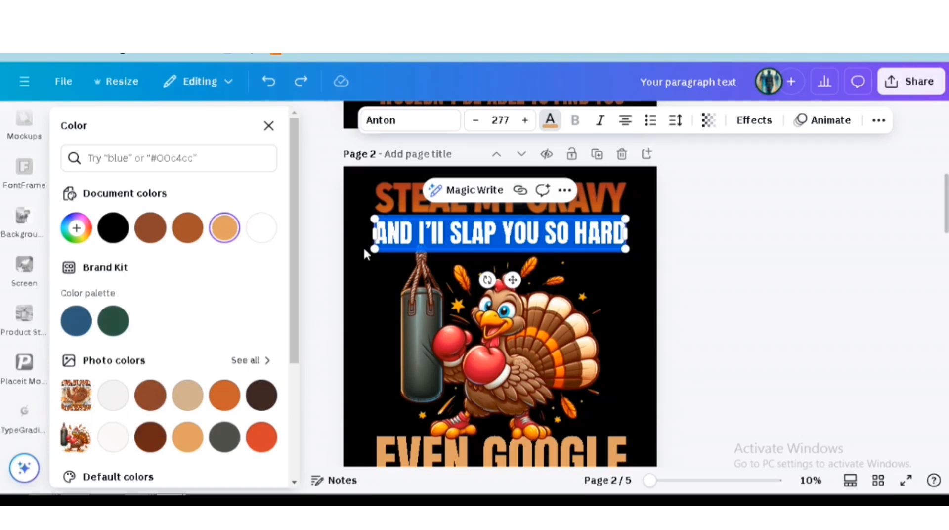
{"action": "left_click", "coordinate": [270, 127]}
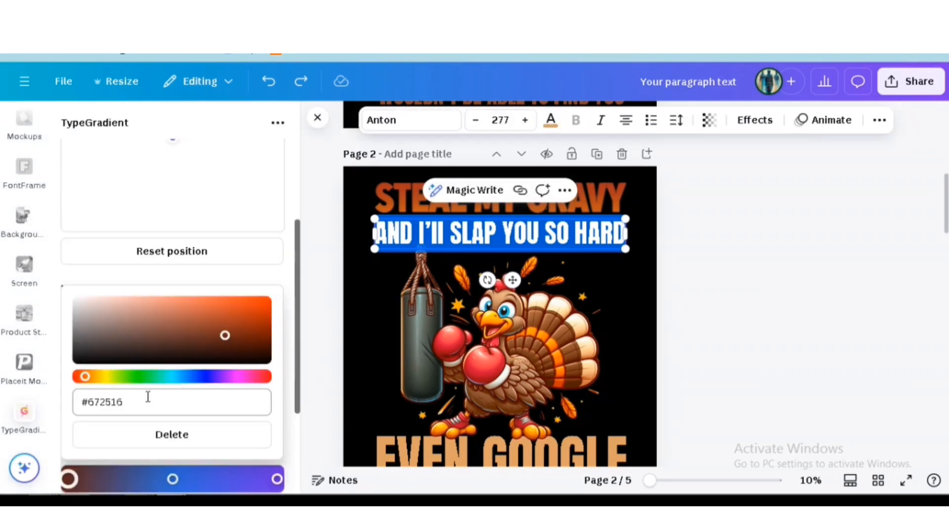
{"action": "scroll", "coordinate": [170, 252], "scroll_direction": "up", "scroll_amount": 3}
{"action": "scroll", "coordinate": [175, 286], "scroll_direction": "down", "scroll_amount": 5}
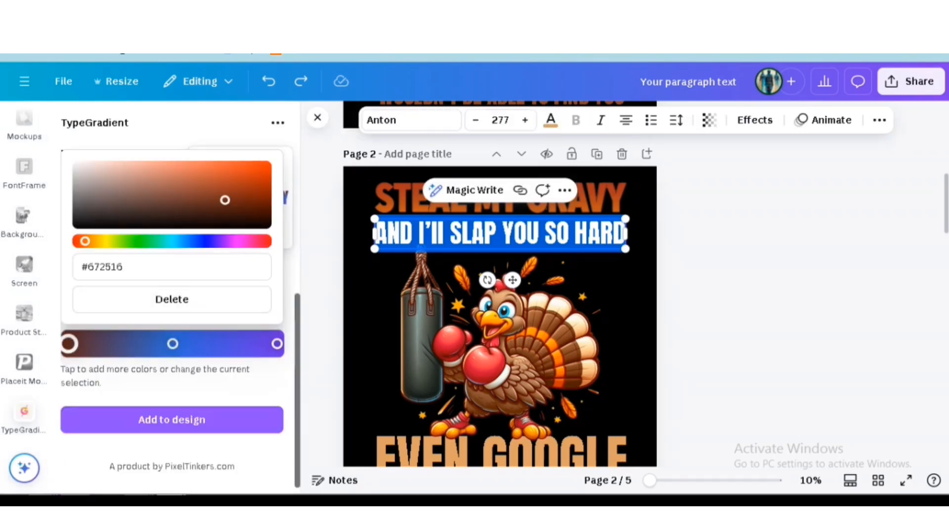
Set the middle gradient colour of the "STEAL MY GRAVY" gradient text to #87422d.
{"action": "left_click", "coordinate": [173, 343]}
{"action": "key", "text": "BackSpace"}
{"action": "key", "text": "BackSpace"}
{"action": "key", "text": "BackSpace"}
{"action": "key", "text": "BackSpace"}
{"action": "key", "text": "BackSpace"}
{"action": "key", "text": "BackSpace"}
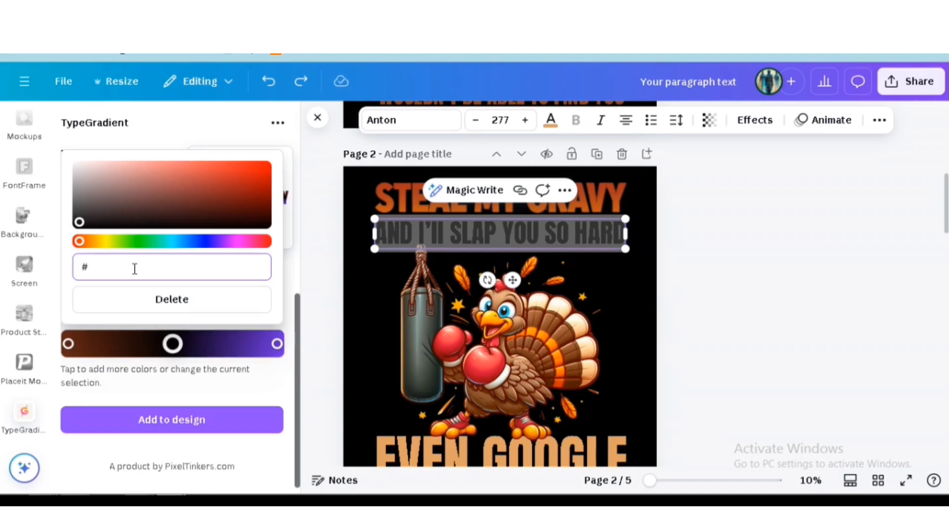
{"action": "type", "text": "87422D"}
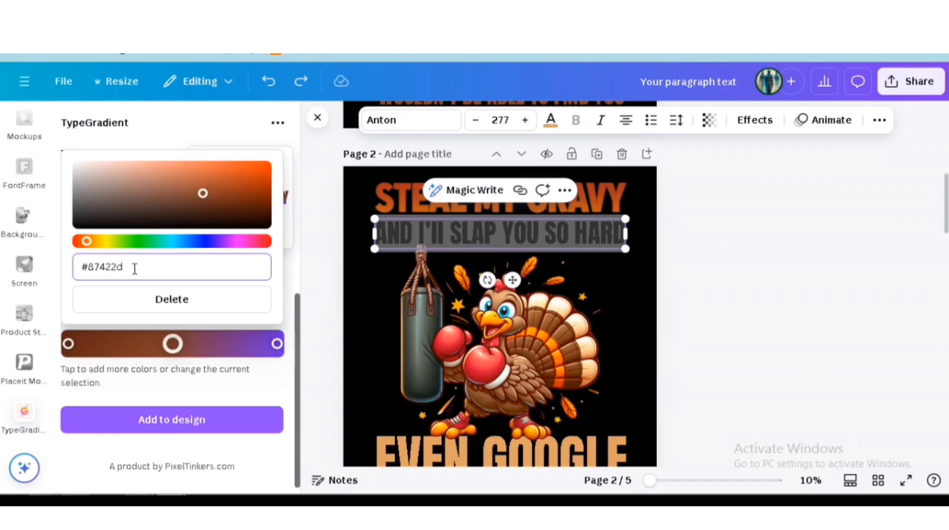
{"action": "scroll", "coordinate": [211, 303], "scroll_direction": "up", "scroll_amount": 4}
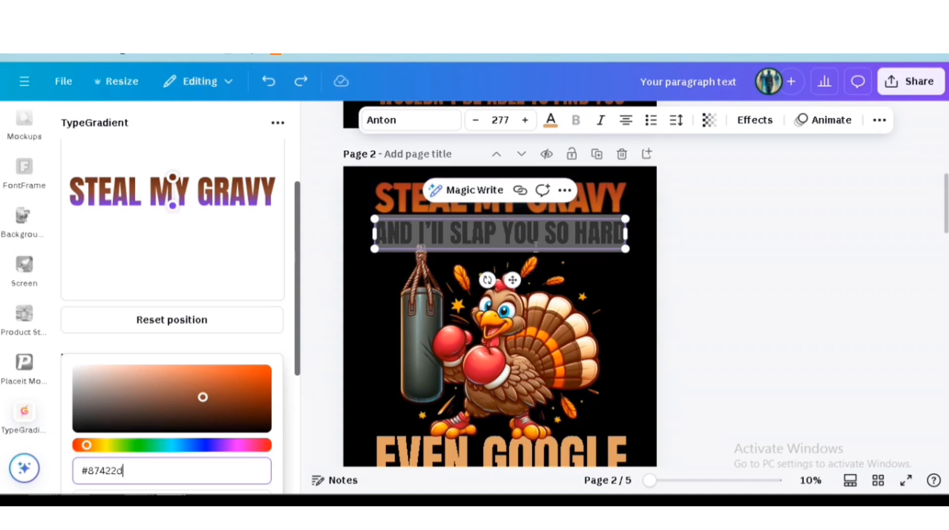
Set the last gradient colour to the orange photo colour's hex code #bf592f and add the gradient text to page 2.
{"action": "left_click", "coordinate": [572, 242]}
{"action": "left_click", "coordinate": [550, 120]}
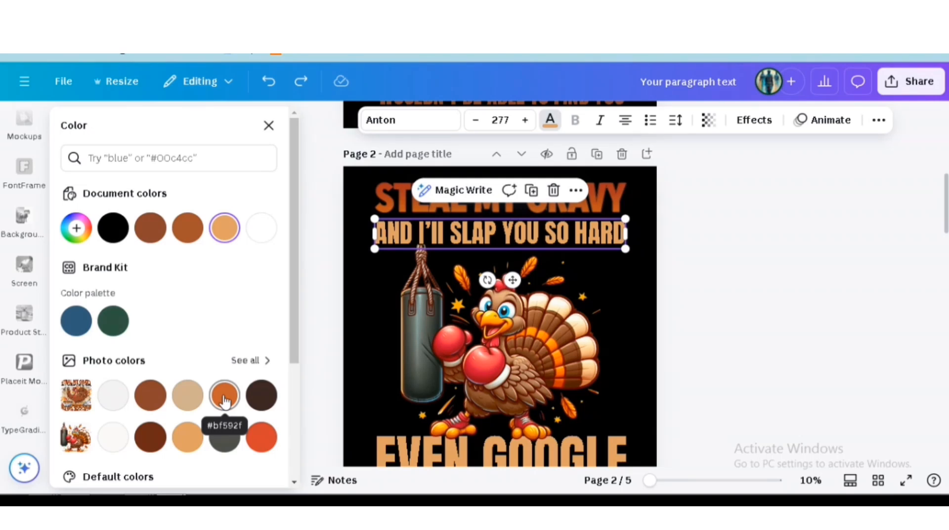
{"action": "left_click", "coordinate": [269, 126]}
{"action": "triple_click", "coordinate": [141, 269]}
{"action": "type", "text": "#bf592f"}
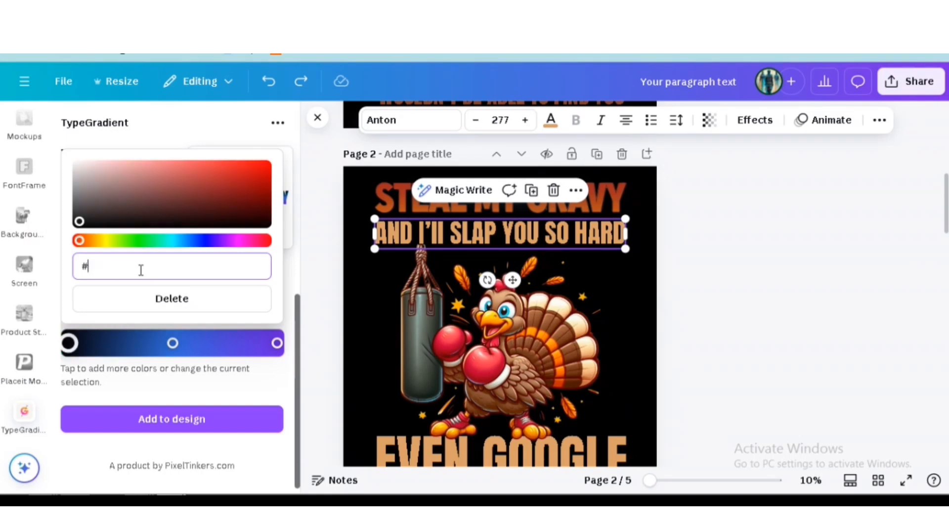
{"action": "left_click", "coordinate": [158, 419]}
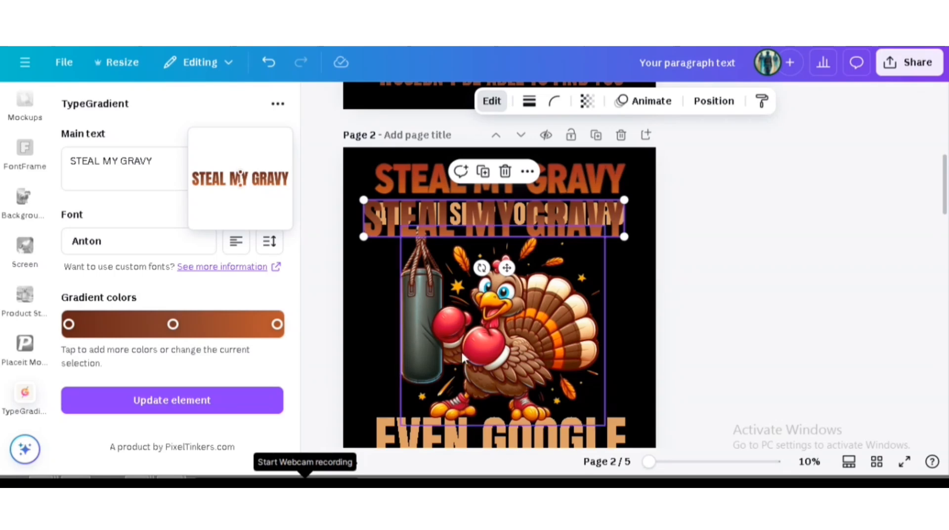
Move the turkey image off page 2 and place the new gradient headline directly below the "AND I'll SLAP YOU SO HARD" line.
{"action": "left_click_drag", "start_coordinate": [508, 315], "coordinate": [758, 295]}
{"action": "left_click_drag", "start_coordinate": [520, 216], "coordinate": [526, 246]}
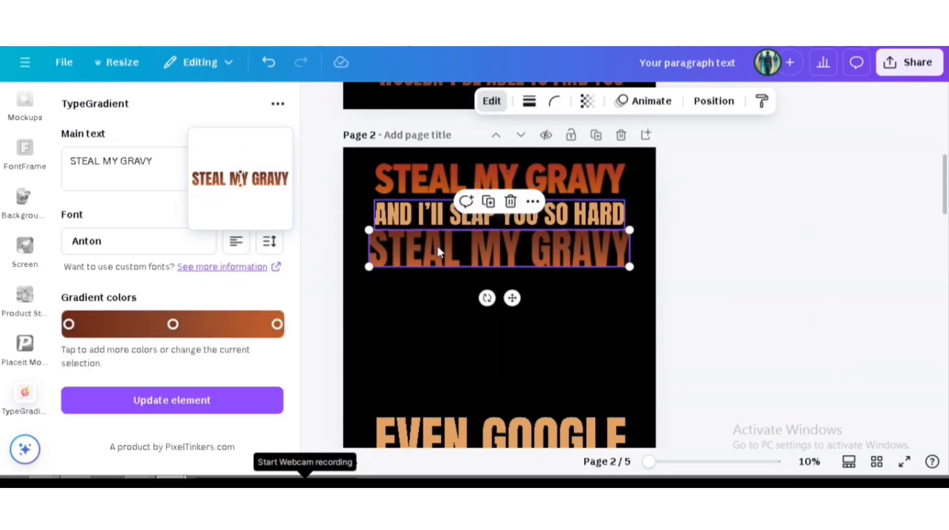
Check the document colours' hex codes for the "AND I'll SLAP YOU SO HARD" line and look over the other pages' designs.
{"action": "left_click", "coordinate": [417, 214]}
{"action": "left_click", "coordinate": [549, 101]}
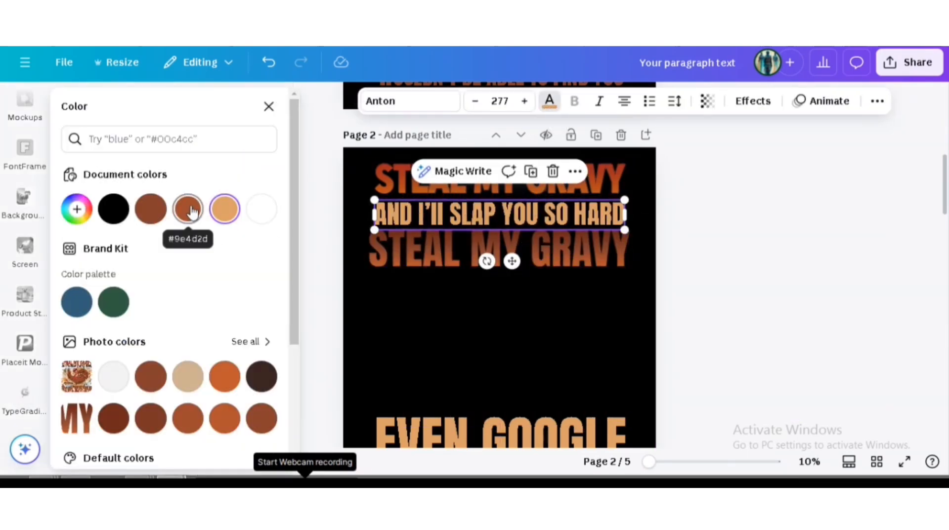
{"action": "left_click", "coordinate": [268, 106]}
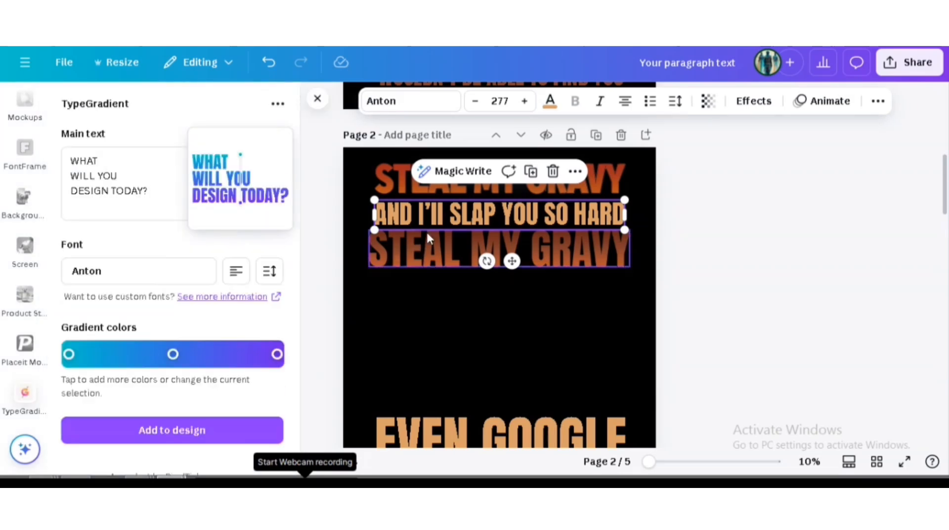
{"action": "left_click", "coordinate": [426, 300]}
{"action": "scroll", "coordinate": [426, 299], "scroll_direction": "down", "scroll_amount": 8}
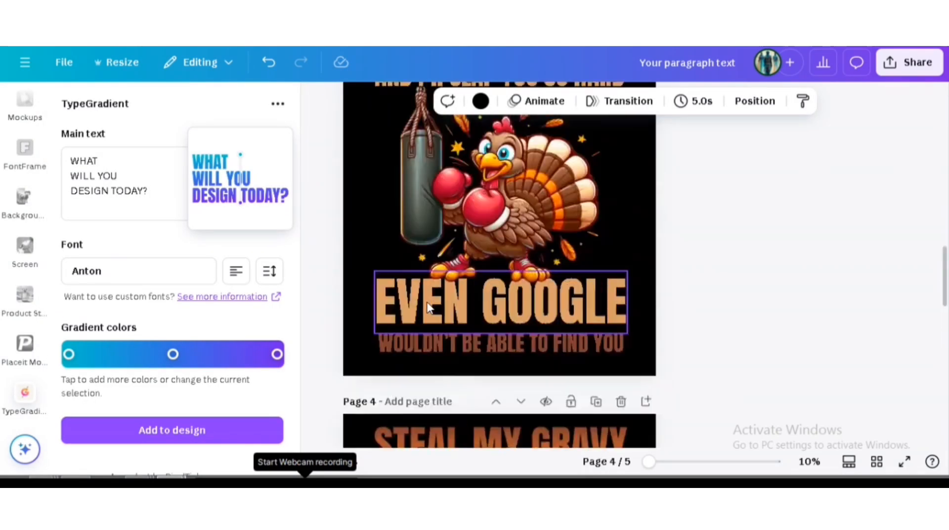
{"action": "scroll", "coordinate": [426, 300], "scroll_direction": "up", "scroll_amount": 9}
Replace the TypeGradient sample text with "STEAL MY GRAVY" for a second gradient headline.
{"action": "left_click", "coordinate": [153, 217]}
{"action": "key", "text": "BackSpace"}
{"action": "key", "text": "BackSpace"}
{"action": "key", "text": "BackSpace"}
{"action": "key", "text": "BackSpace"}
{"action": "key", "text": "ctrl+a"}
{"action": "type", "text": "STEAL MY GRAVY"}
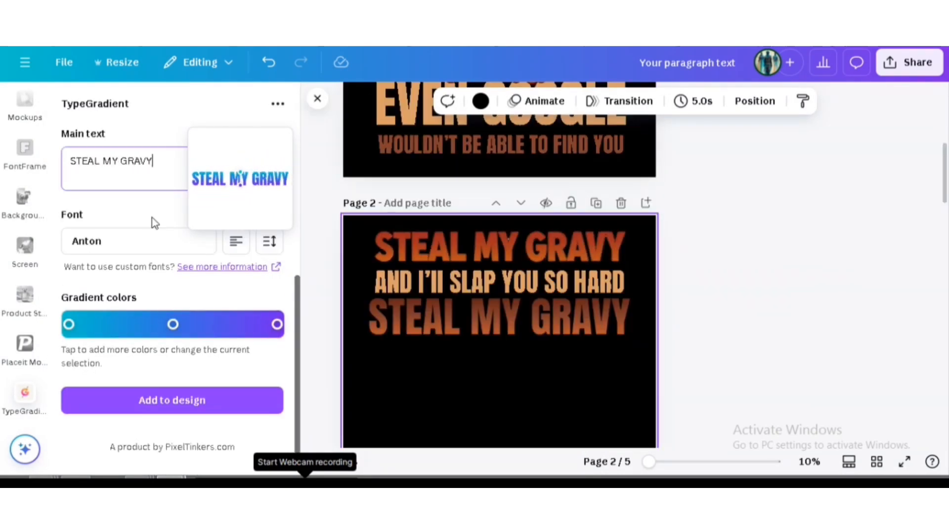
Recolour the "WOULDN'T BE ABLE TO FIND YOU" line on page 1 with the orange photo colour.
{"action": "left_click", "coordinate": [69, 325]}
{"action": "left_click", "coordinate": [424, 143]}
{"action": "left_click", "coordinate": [550, 101]}
{"action": "left_click", "coordinate": [224, 376]}
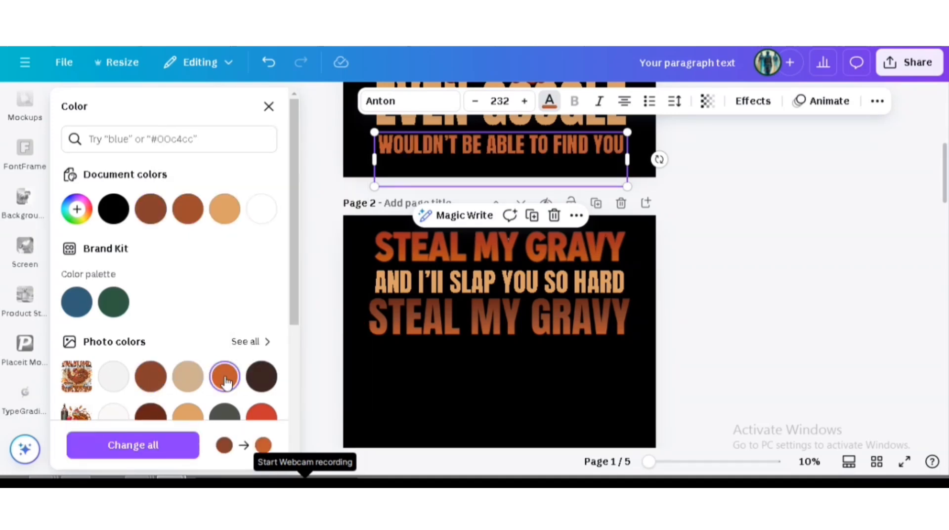
Set the first gradient colour of the second "STEAL MY GRAVY" text to #BF5925.
{"action": "scroll", "coordinate": [224, 346], "scroll_direction": "down", "scroll_amount": 3}
{"action": "left_click", "coordinate": [6, 419]}
{"action": "key", "text": "BackSpace"}
{"action": "key", "text": "BackSpace"}
{"action": "key", "text": "BackSpace"}
{"action": "key", "text": "BackSpace"}
{"action": "key", "text": "BackSpace"}
{"action": "key", "text": "BackSpace"}
{"action": "type", "text": "BF5925"}
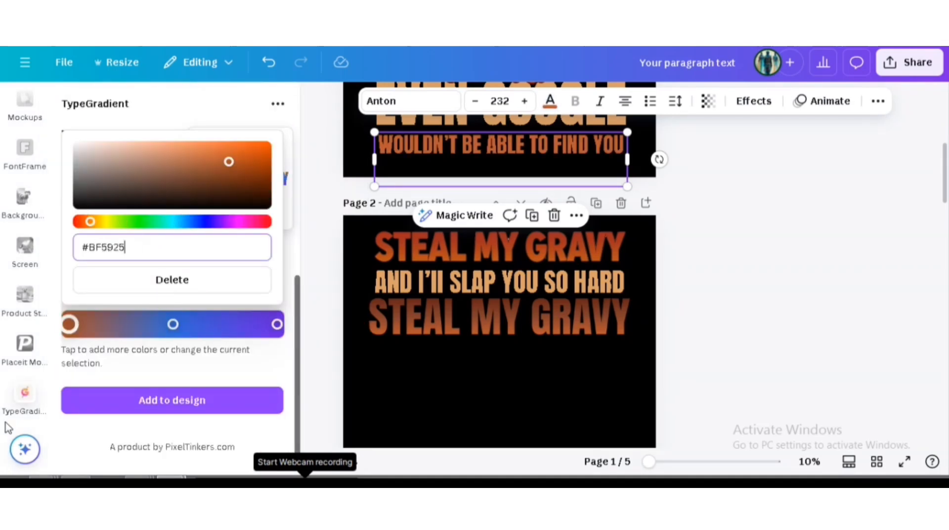
Paste the orange hex code into the middle gradient colour and check the text preview.
{"action": "scroll", "coordinate": [141, 265], "scroll_direction": "up", "scroll_amount": 1}
{"action": "left_click", "coordinate": [173, 392]}
{"action": "right_click", "coordinate": [139, 316]}
{"action": "left_click", "coordinate": [172, 214]}
{"action": "scroll", "coordinate": [200, 368], "scroll_direction": "up", "scroll_amount": 4}
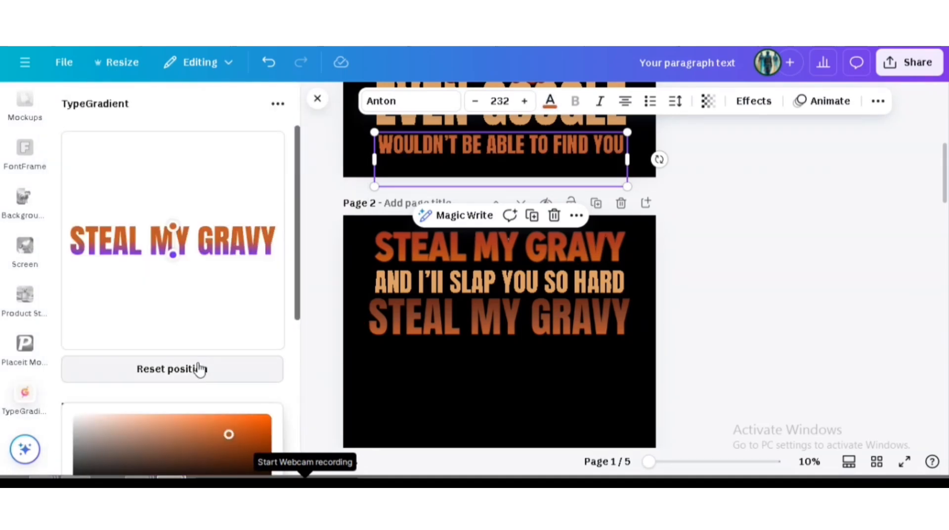
Copy the middle gradient colour's hex code into the last gradient colour and check the text preview.
{"action": "scroll", "coordinate": [199, 369], "scroll_direction": "down", "scroll_amount": 4}
{"action": "left_click", "coordinate": [271, 392]}
{"action": "left_click", "coordinate": [172, 392]}
{"action": "left_click_drag", "start_coordinate": [129, 316], "coordinate": [91, 317]}
{"action": "left_click", "coordinate": [273, 394]}
{"action": "right_click", "coordinate": [101, 317]}
{"action": "left_click", "coordinate": [132, 214]}
{"action": "scroll", "coordinate": [209, 372], "scroll_direction": "up", "scroll_amount": 4}
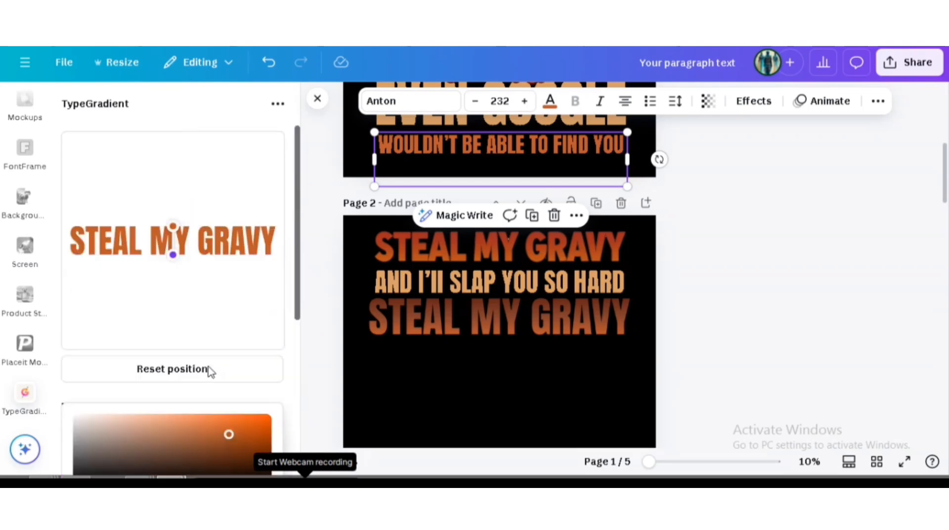
{"action": "scroll", "coordinate": [210, 372], "scroll_direction": "down", "scroll_amount": 4}
{"action": "left_click", "coordinate": [70, 393]}
{"action": "key", "text": "BackSpace"}
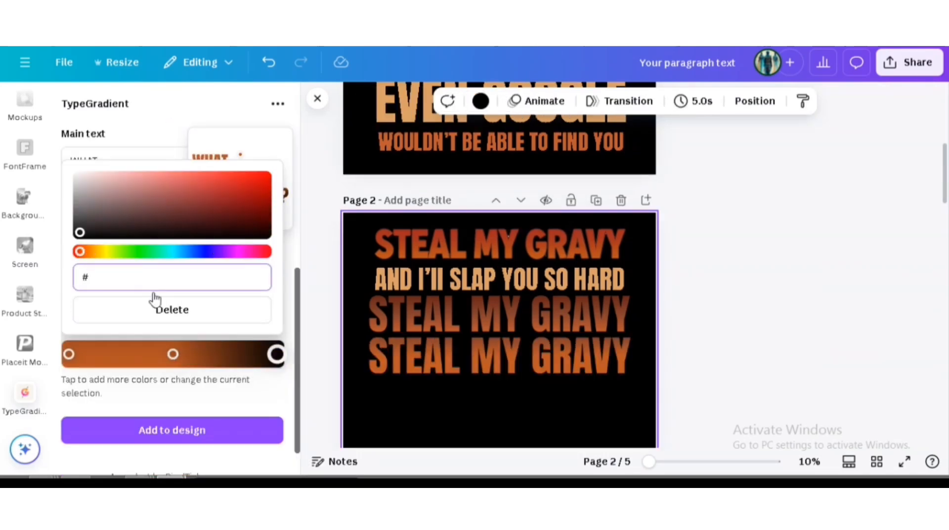
{"action": "scroll", "coordinate": [283, 263], "scroll_direction": "up", "scroll_amount": 4}
{"action": "left_click", "coordinate": [279, 213]}
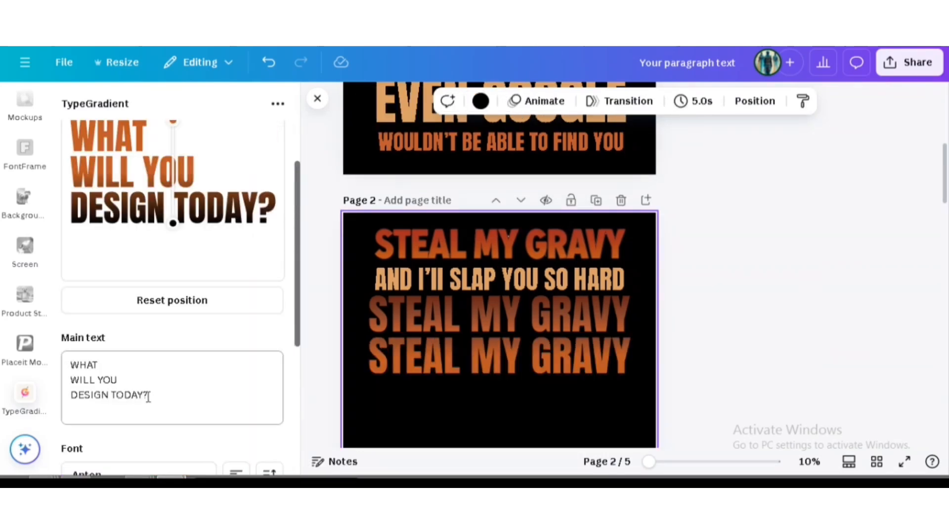
Replace the gradient generator's sample text with "STEAL MY GRAVY" in capitals.
{"action": "left_click_drag", "start_coordinate": [149, 396], "coordinate": [70, 364]}
{"action": "type", "text": "steal my gr"}
{"action": "key", "text": "BackSpace"}
{"action": "key", "text": "BackSpace"}
{"action": "key", "text": "BackSpace"}
{"action": "key", "text": "BackSpace"}
{"action": "key", "text": "BackSpace"}
{"action": "key", "text": "BackSpace"}
{"action": "key", "text": "BackSpace"}
{"action": "key", "text": "BackSpace"}
{"action": "key", "text": "BackSpace"}
{"action": "key", "text": "BackSpace"}
{"action": "key", "text": "BackSpace"}
{"action": "type", "text": "STEAL MY GRAVY"}
{"action": "scroll", "coordinate": [232, 299], "scroll_direction": "down", "scroll_amount": 4}
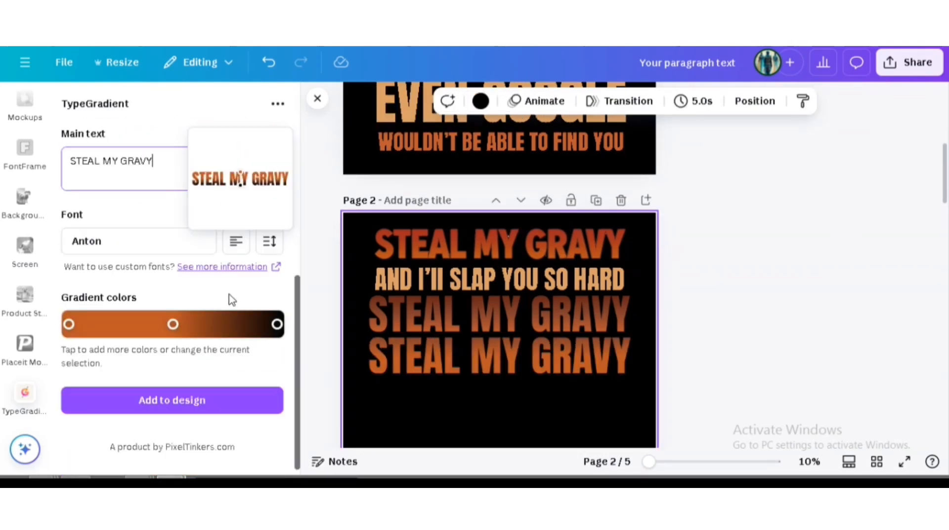
Replace the last gradient colour's hex code with the orange one for the "STEAL MY GRAVY" text.
{"action": "left_click", "coordinate": [277, 324]}
{"action": "scroll", "coordinate": [278, 324], "scroll_direction": "up", "scroll_amount": 2}
{"action": "left_click", "coordinate": [504, 280]}
{"action": "left_click", "coordinate": [549, 100]}
{"action": "left_click", "coordinate": [269, 106]}
{"action": "left_click", "coordinate": [148, 382]}
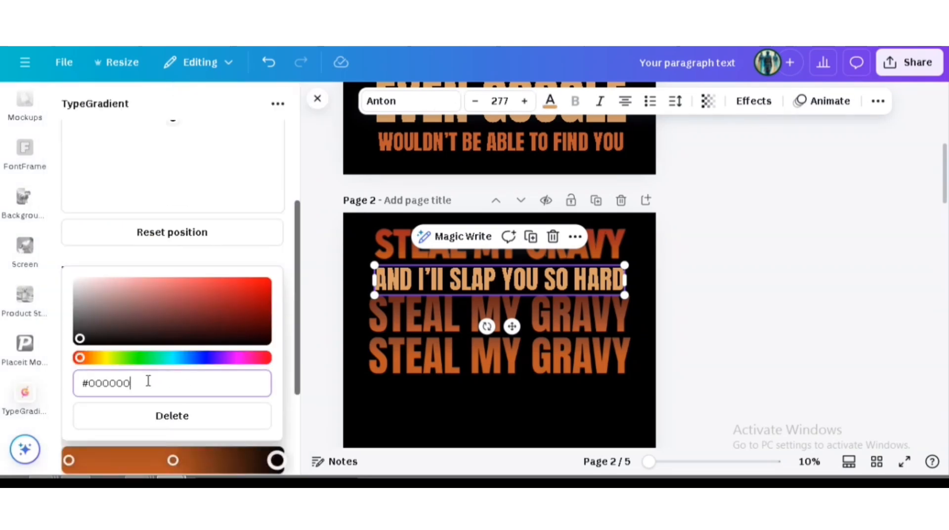
{"action": "key", "text": "BackSpace"}
{"action": "key", "text": "BackSpace"}
{"action": "key", "text": "BackSpace"}
{"action": "key", "text": "BackSpace"}
{"action": "key", "text": "BackSpace"}
{"action": "key", "text": "BackSpace"}
{"action": "type", "text": "b"}
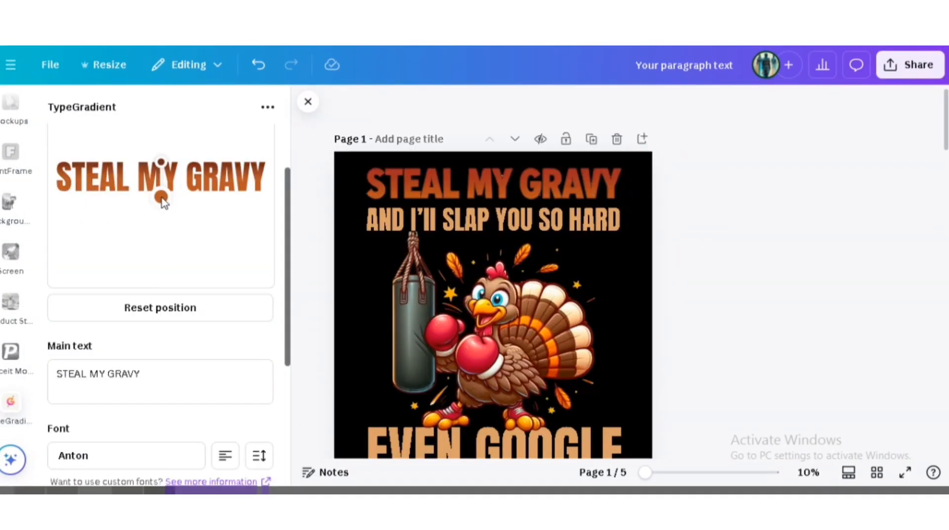
Add the brown-to-orange "STEAL MY GRAVY" text to page 2 and place it enlarged beneath the other headline variants.
{"action": "scroll", "coordinate": [163, 296], "scroll_direction": "down", "scroll_amount": 4}
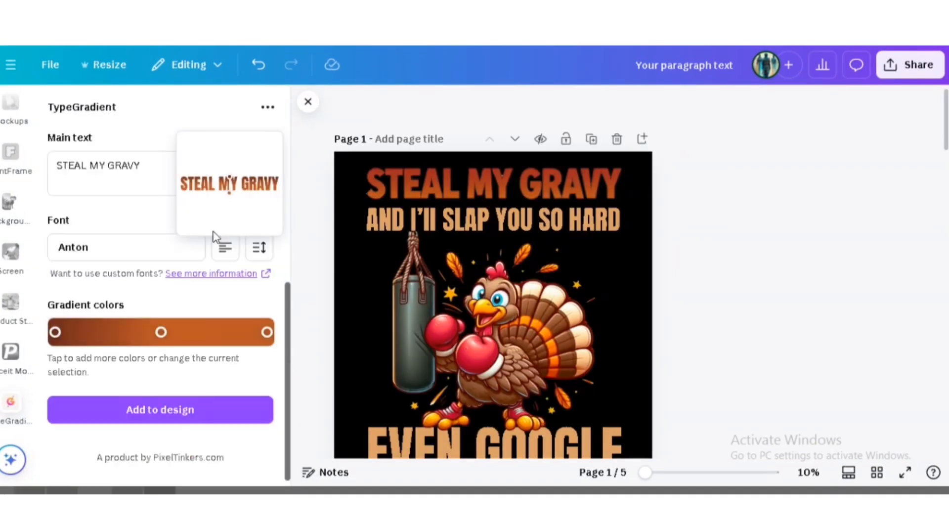
{"action": "left_click", "coordinate": [171, 400]}
{"action": "scroll", "coordinate": [530, 412], "scroll_direction": "down", "scroll_amount": 3}
{"action": "scroll", "coordinate": [480, 346], "scroll_direction": "down", "scroll_amount": 3}
{"action": "left_click_drag", "start_coordinate": [486, 287], "coordinate": [403, 335]}
{"action": "left_click_drag", "start_coordinate": [488, 343], "coordinate": [653, 359]}
{"action": "scroll", "coordinate": [494, 347], "scroll_direction": "up", "scroll_amount": 1}
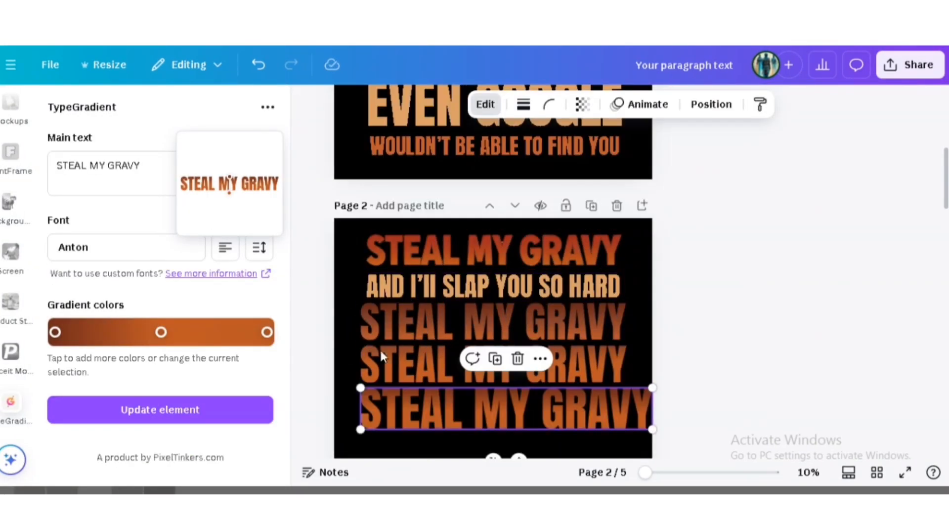
Shift the gradient's middle and last colours to a brighter orange, update the headline and narrow it to match the line below.
{"action": "scroll", "coordinate": [380, 348], "scroll_direction": "down", "scroll_amount": 1}
{"action": "left_click", "coordinate": [161, 332]}
{"action": "scroll", "coordinate": [160, 299], "scroll_direction": "up", "scroll_amount": 2}
{"action": "left_click", "coordinate": [173, 305]}
{"action": "scroll", "coordinate": [174, 305], "scroll_direction": "up", "scroll_amount": 1}
{"action": "mouse_move", "coordinate": [174, 374]}
{"action": "left_mouse_down"}
{"action": "mouse_move", "coordinate": [201, 417]}
{"action": "mouse_move", "coordinate": [243, 378]}
{"action": "left_mouse_up"}
{"action": "left_click", "coordinate": [266, 332]}
{"action": "scroll", "coordinate": [236, 352], "scroll_direction": "up", "scroll_amount": 2}
{"action": "mouse_move", "coordinate": [217, 445]}
{"action": "left_mouse_down"}
{"action": "mouse_move", "coordinate": [253, 462]}
{"action": "mouse_move", "coordinate": [251, 426]}
{"action": "left_mouse_up"}
{"action": "left_click", "coordinate": [160, 409]}
{"action": "left_click_drag", "start_coordinate": [653, 360], "coordinate": [625, 356]}
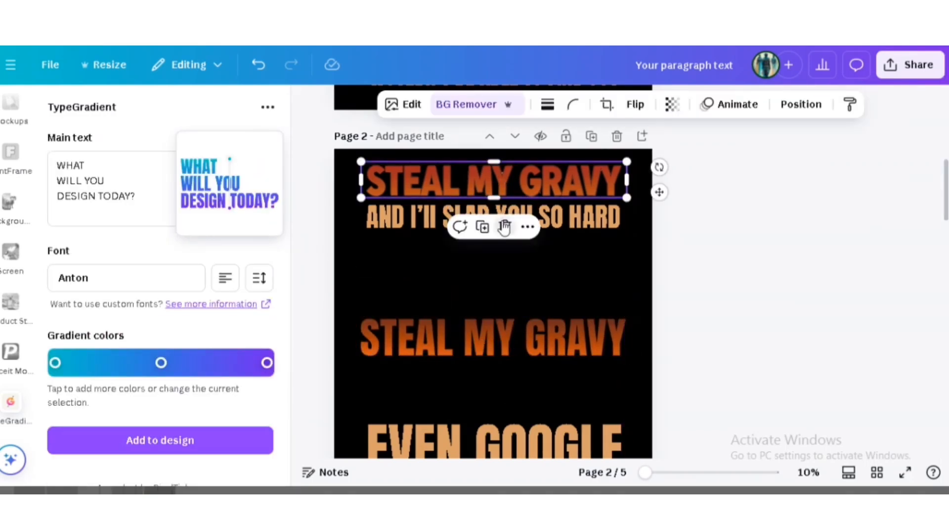
{"action": "left_click_drag", "start_coordinate": [360, 197], "coordinate": [365, 195]}
Recolour the "WOULDN'T BE ABLE TO FIND YOU" line on page 2 with the bright orange photo colour.
{"action": "scroll", "coordinate": [483, 346], "scroll_direction": "down", "scroll_amount": 3}
{"action": "left_click", "coordinate": [484, 356]}
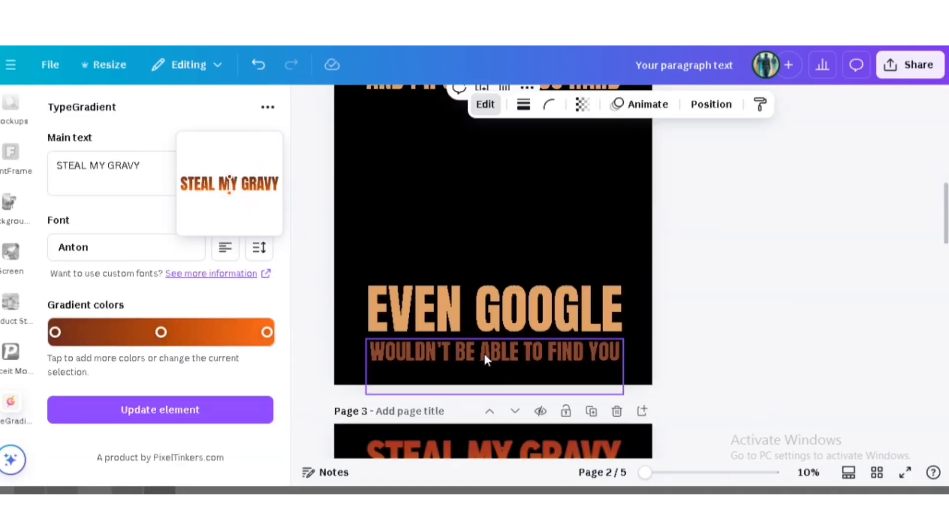
{"action": "left_click", "coordinate": [544, 104]}
{"action": "left_click", "coordinate": [214, 423]}
{"action": "scroll", "coordinate": [313, 286], "scroll_direction": "up", "scroll_amount": 2}
{"action": "scroll", "coordinate": [550, 353], "scroll_direction": "down", "scroll_amount": 1}
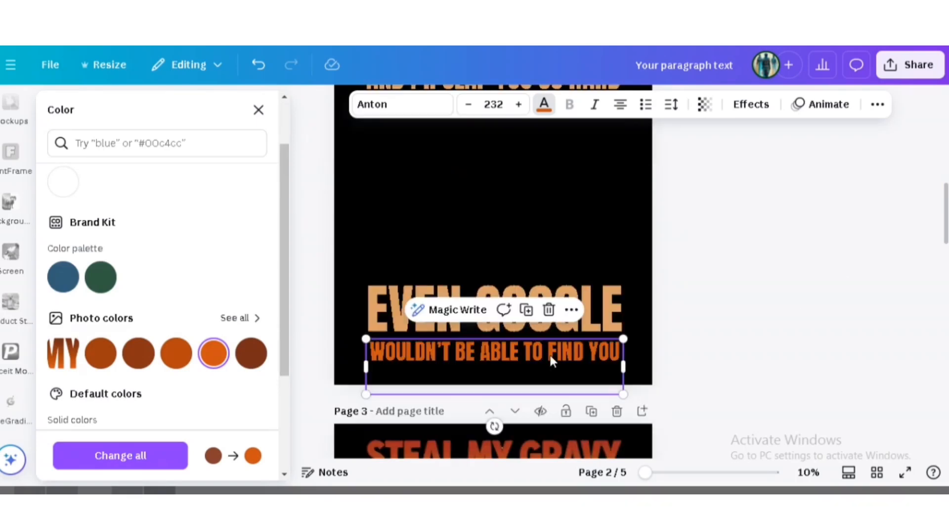
Copy the boxing turkey artwork from page 1 and place it between the text lines on page 2.
{"action": "scroll", "coordinate": [459, 250], "scroll_direction": "up", "scroll_amount": 1}
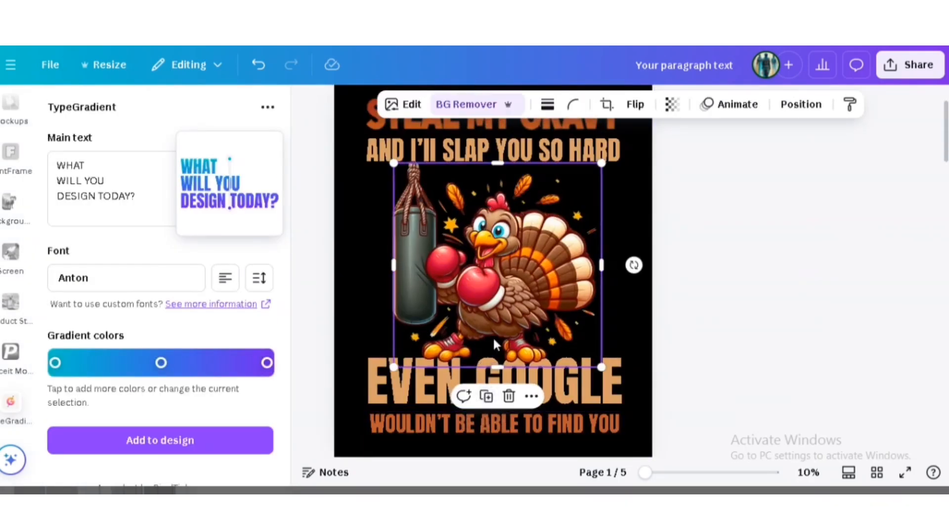
{"action": "scroll", "coordinate": [493, 336], "scroll_direction": "down", "scroll_amount": 3}
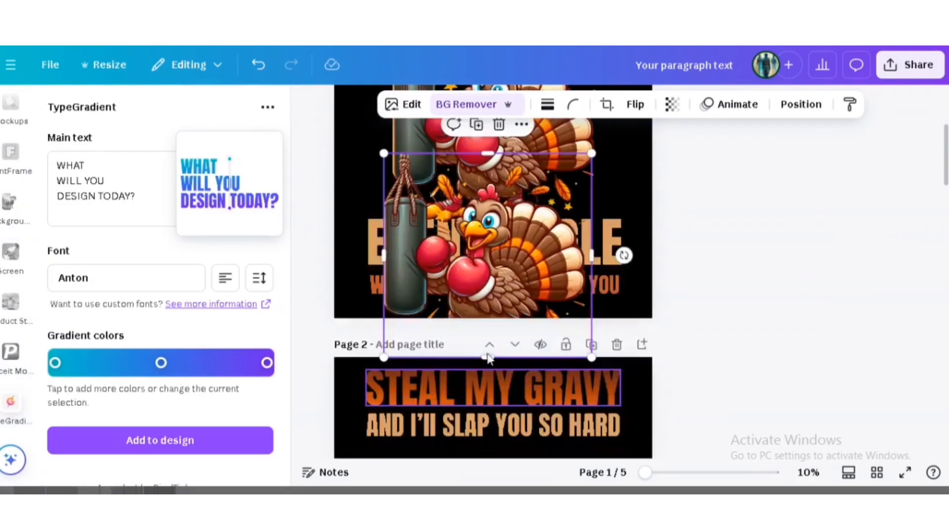
{"action": "left_click_drag", "start_coordinate": [493, 208], "coordinate": [476, 257]}
{"action": "left_click", "coordinate": [378, 326]}
Select all the text and artwork on page 2 together and scale them down with even margins around the design.
{"action": "left_click", "coordinate": [366, 418]}
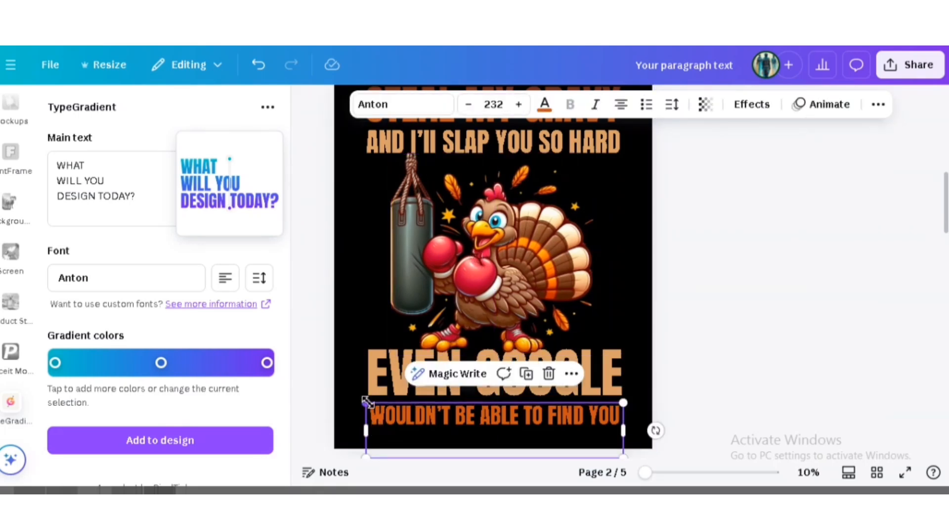
{"action": "left_click_drag", "start_coordinate": [637, 450], "coordinate": [360, 102]}
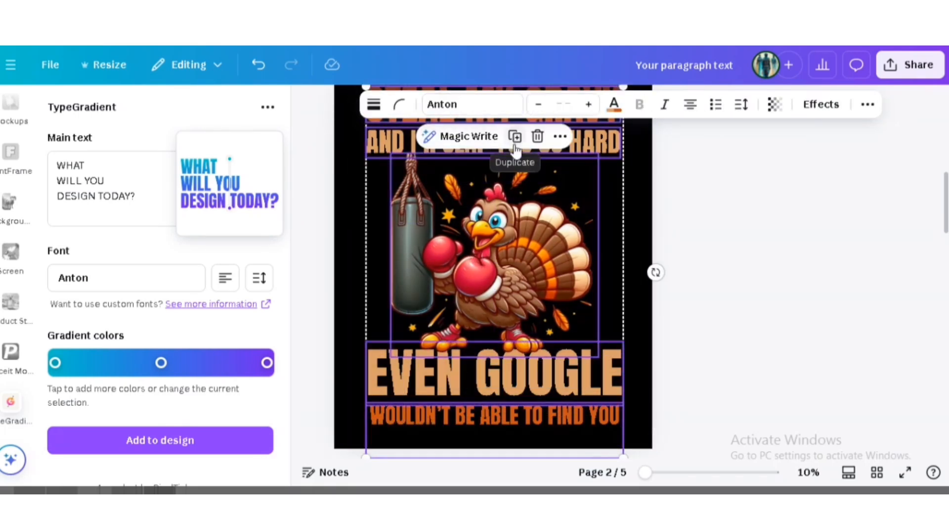
{"action": "right_click", "coordinate": [494, 132]}
{"action": "right_click", "coordinate": [379, 144]}
{"action": "left_click", "coordinate": [338, 210]}
{"action": "scroll", "coordinate": [582, 175], "scroll_direction": "up", "scroll_amount": 2}
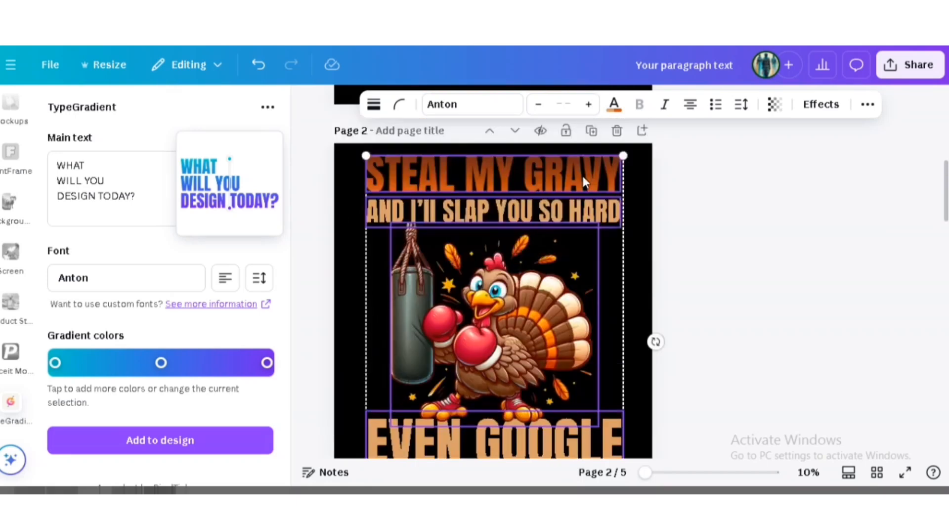
{"action": "left_click_drag", "start_coordinate": [625, 227], "coordinate": [583, 264]}
{"action": "scroll", "coordinate": [503, 336], "scroll_direction": "down", "scroll_amount": 3}
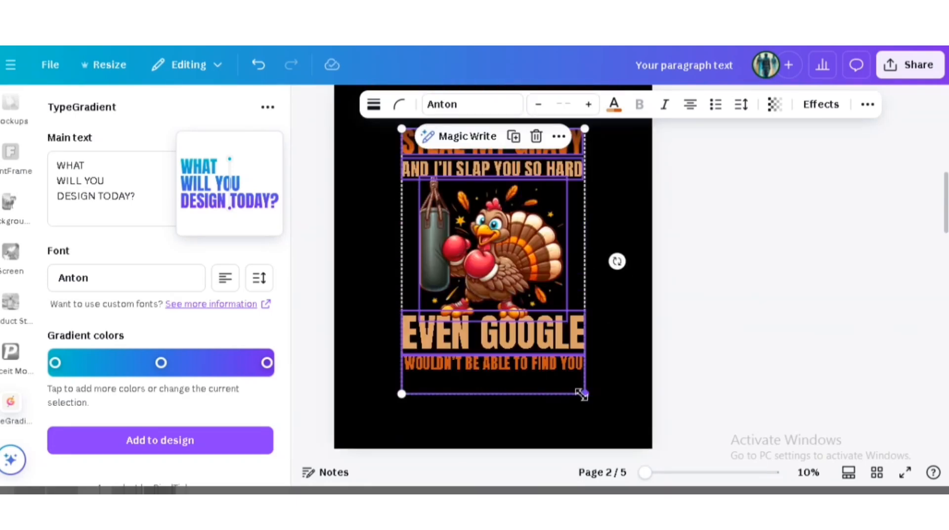
{"action": "left_click_drag", "start_coordinate": [581, 393], "coordinate": [613, 434]}
{"action": "left_click", "coordinate": [632, 295]}
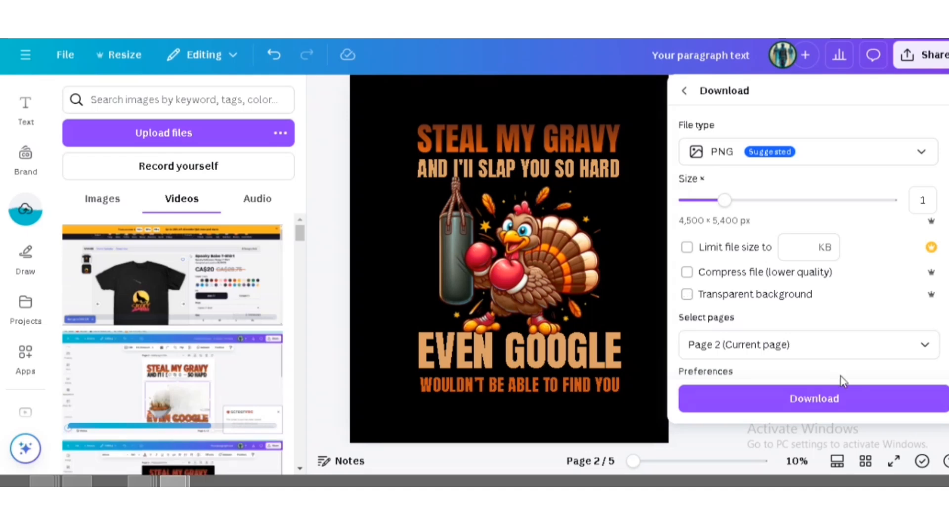
Download page 2 as a PNG at 4,500 × 5,400 px.
{"action": "left_click", "coordinate": [824, 403]}
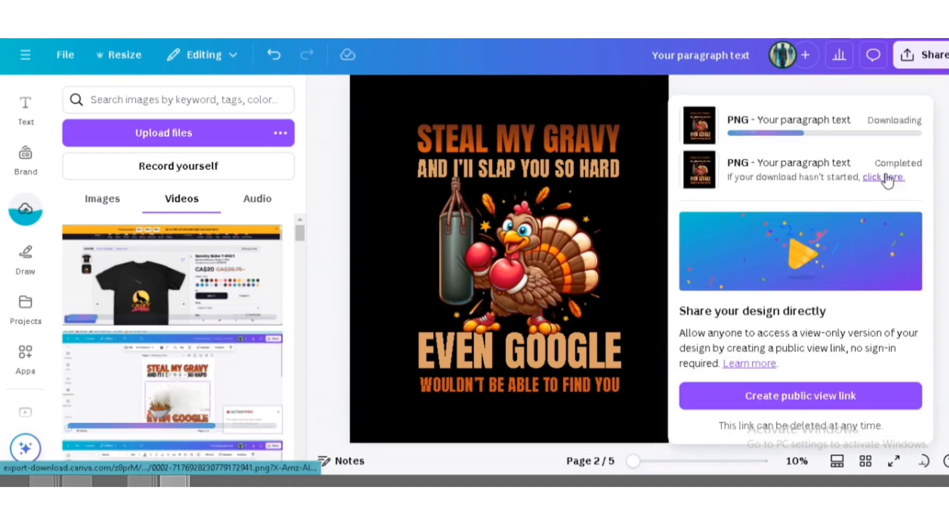
{"action": "left_click", "coordinate": [888, 181]}
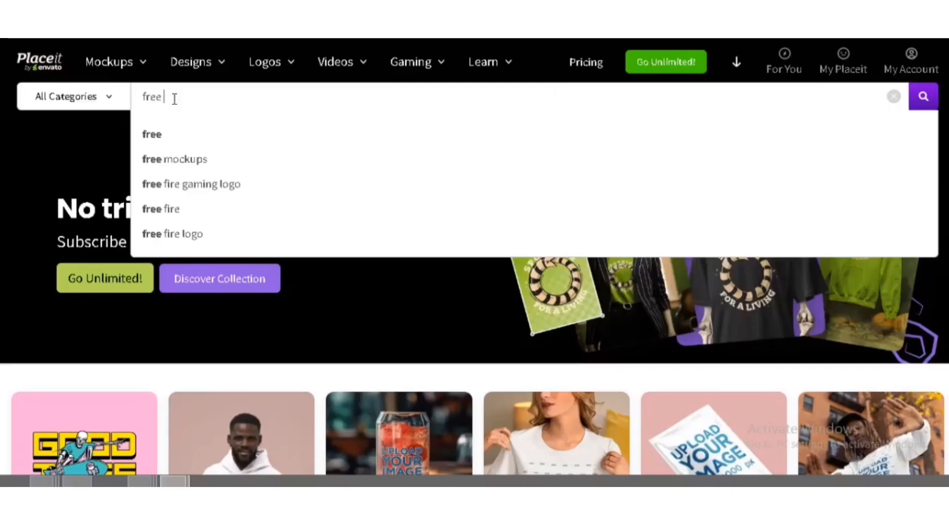
Search Placeit for "free mockups" and open the "T-Shirt Mockup of a Woman Taking a Selfie in Fall" for editing.
{"action": "type", "text": "mockups"}
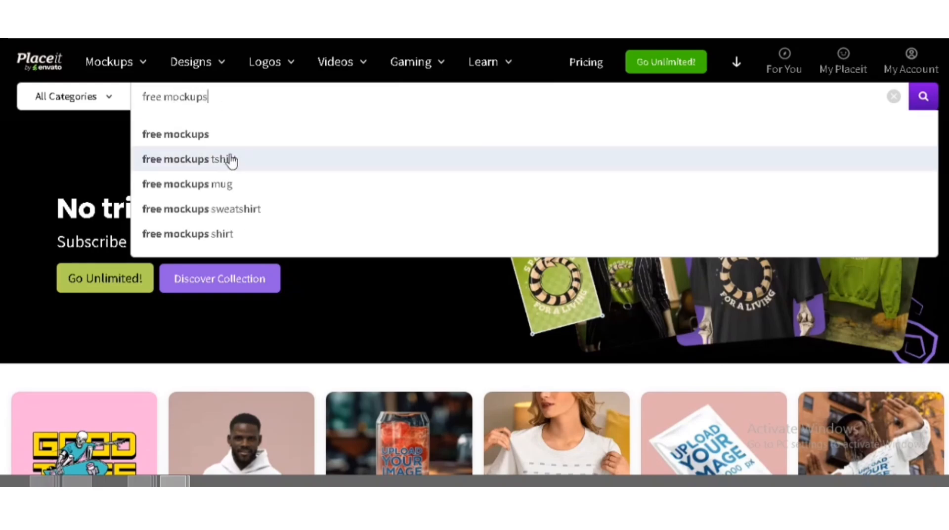
{"action": "key", "text": "Return"}
{"action": "scroll", "coordinate": [360, 200], "scroll_direction": "down", "scroll_amount": 1}
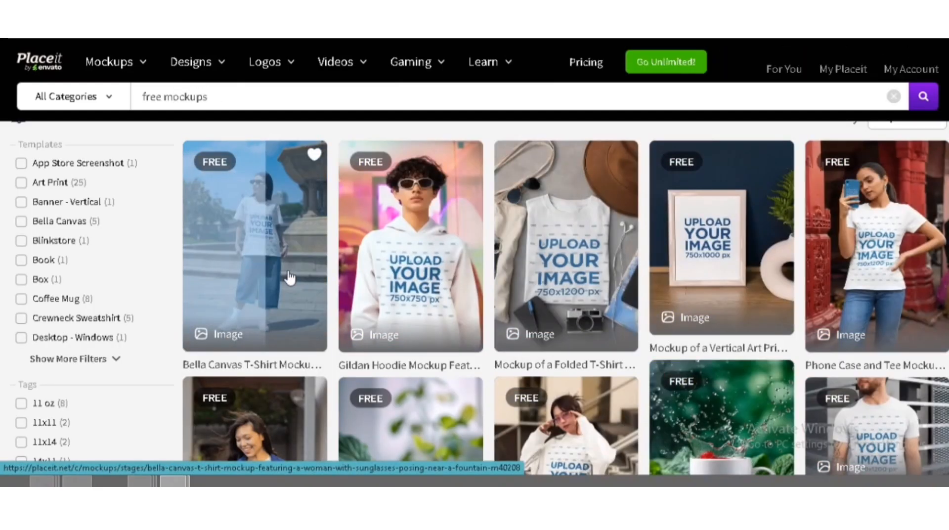
{"action": "scroll", "coordinate": [290, 278], "scroll_direction": "down", "scroll_amount": 6}
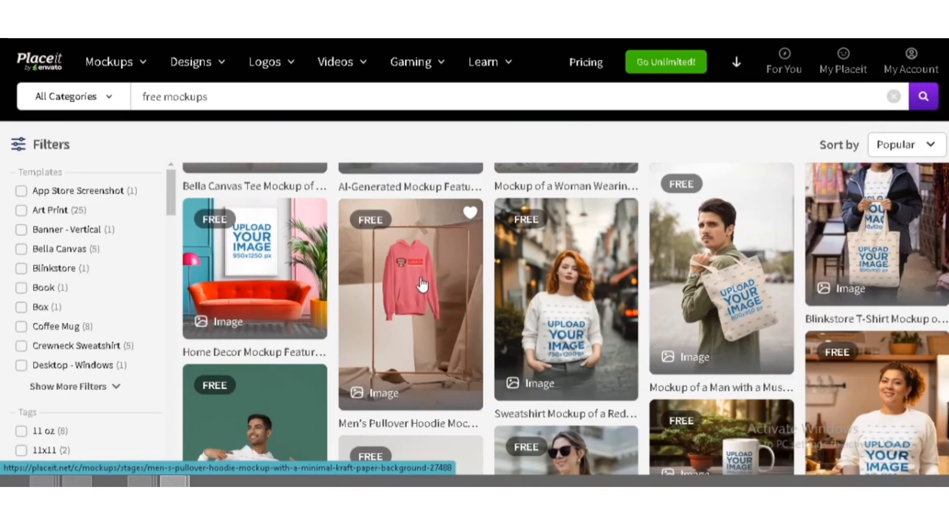
{"action": "scroll", "coordinate": [421, 284], "scroll_direction": "down", "scroll_amount": 10}
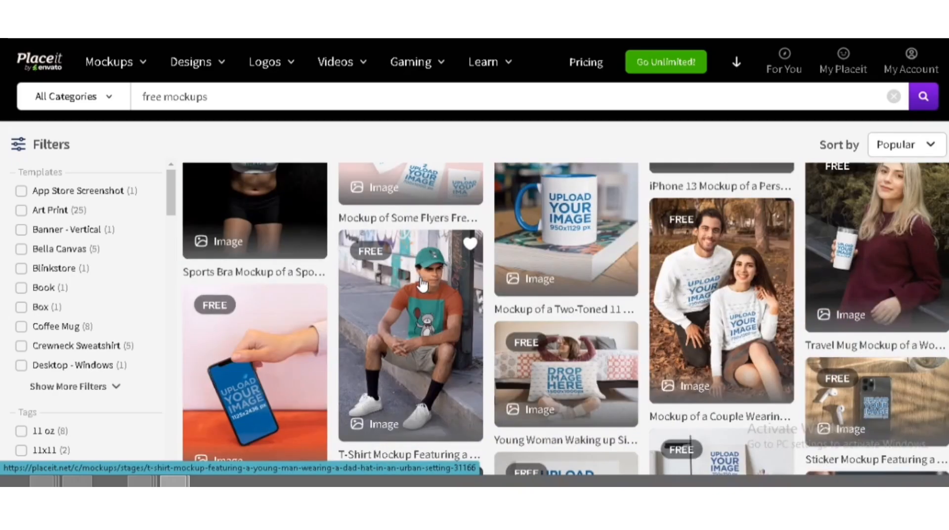
{"action": "scroll", "coordinate": [421, 285], "scroll_direction": "down", "scroll_amount": 4}
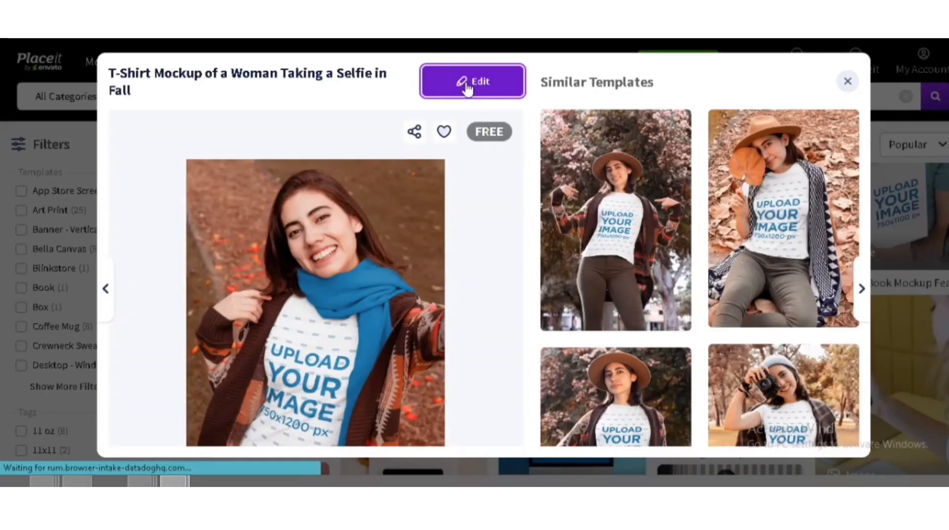
{"action": "left_click", "coordinate": [472, 81]}
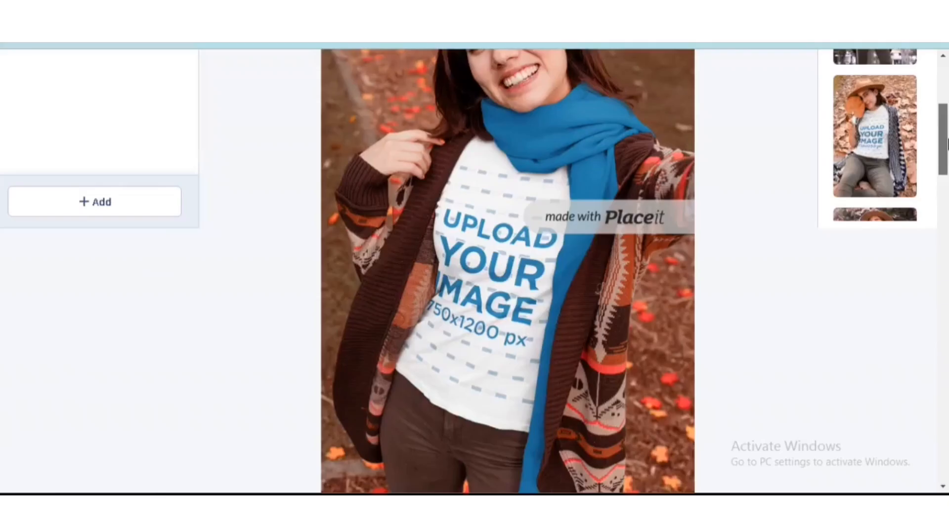
{"action": "scroll", "coordinate": [560, 291], "scroll_direction": "down", "scroll_amount": 2}
{"action": "scroll", "coordinate": [560, 291], "scroll_direction": "up", "scroll_amount": 3}
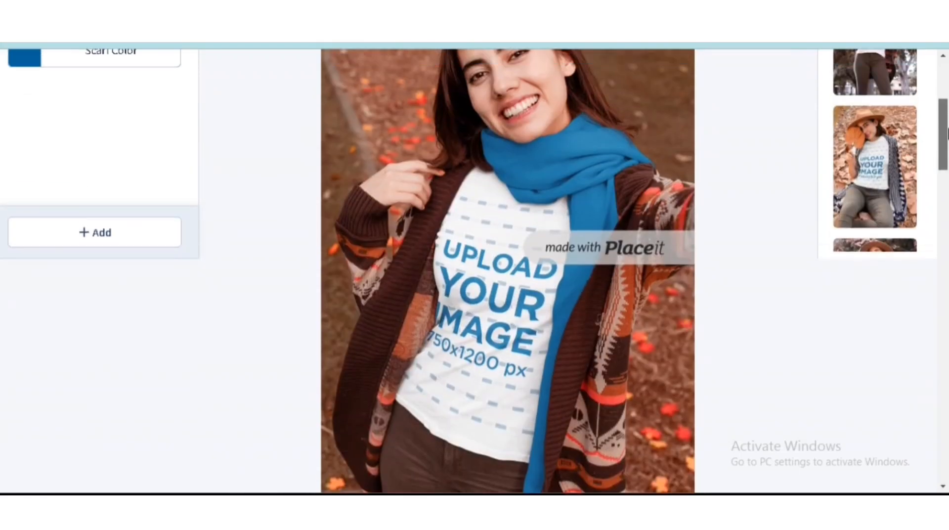
{"action": "scroll", "coordinate": [106, 249], "scroll_direction": "up", "scroll_amount": 1}
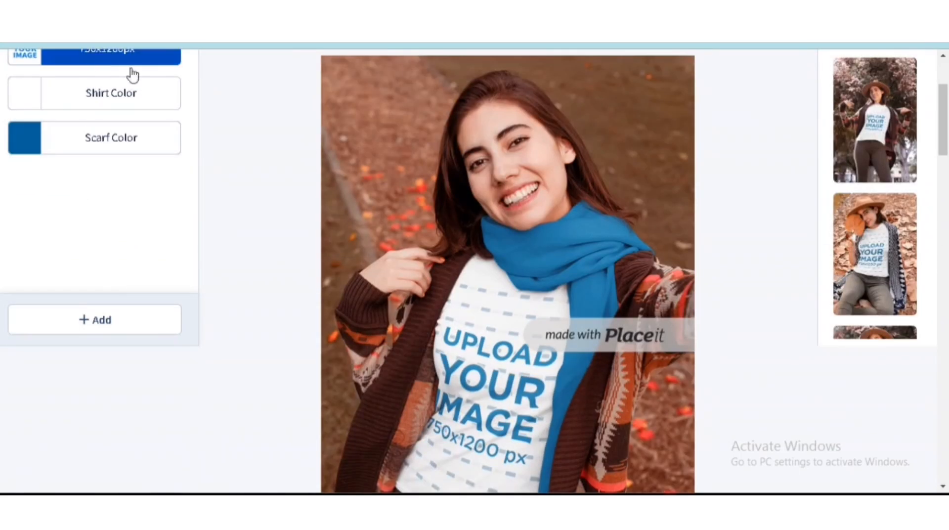
{"action": "scroll", "coordinate": [946, 134], "scroll_direction": "up", "scroll_amount": 3}
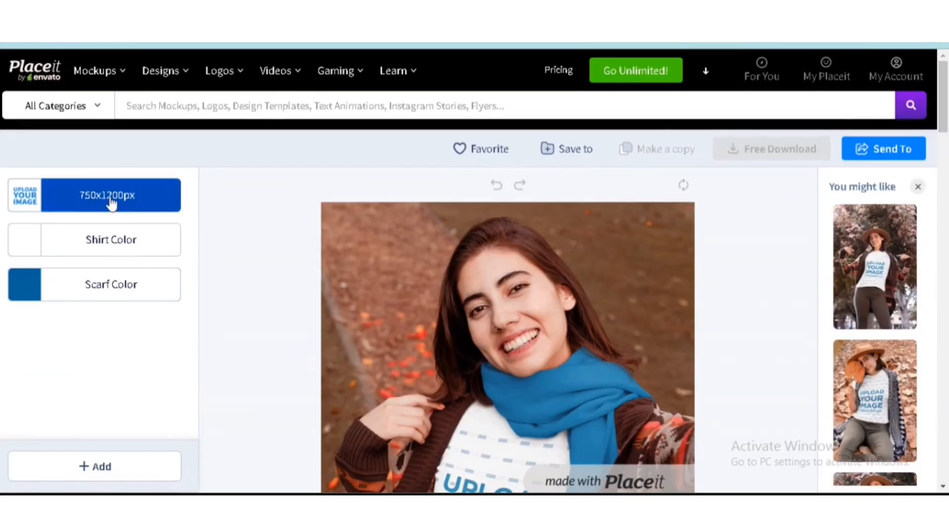
{"action": "left_click", "coordinate": [93, 198]}
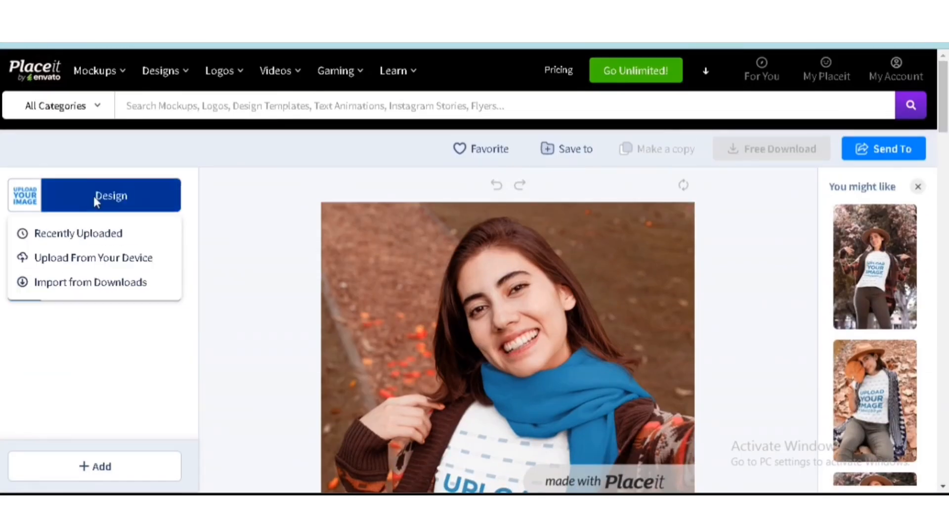
{"action": "left_click", "coordinate": [77, 261]}
{"action": "double_click", "coordinate": [163, 368]}
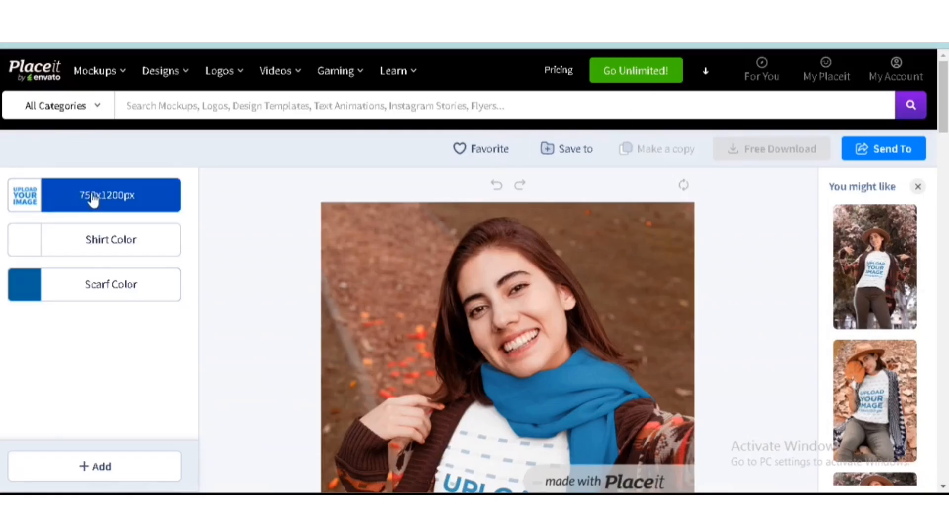
{"action": "left_click", "coordinate": [91, 203]}
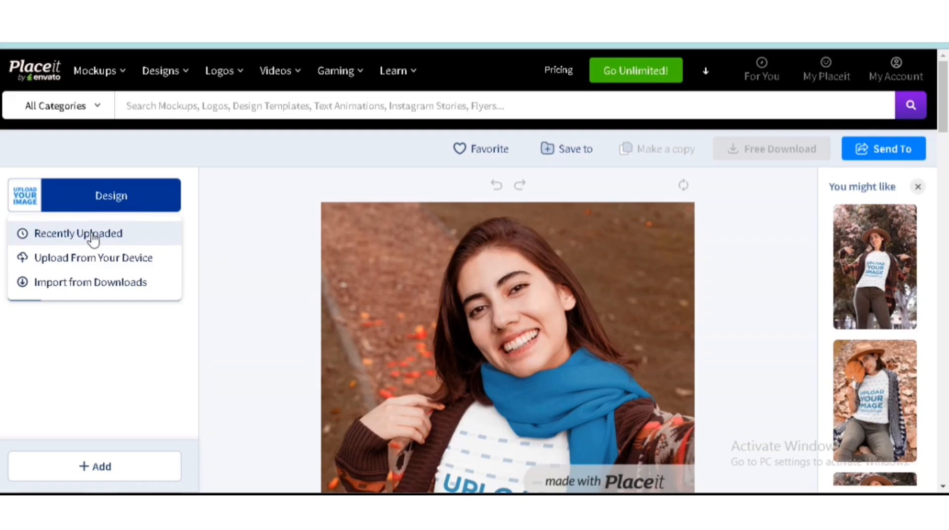
{"action": "left_click", "coordinate": [91, 259]}
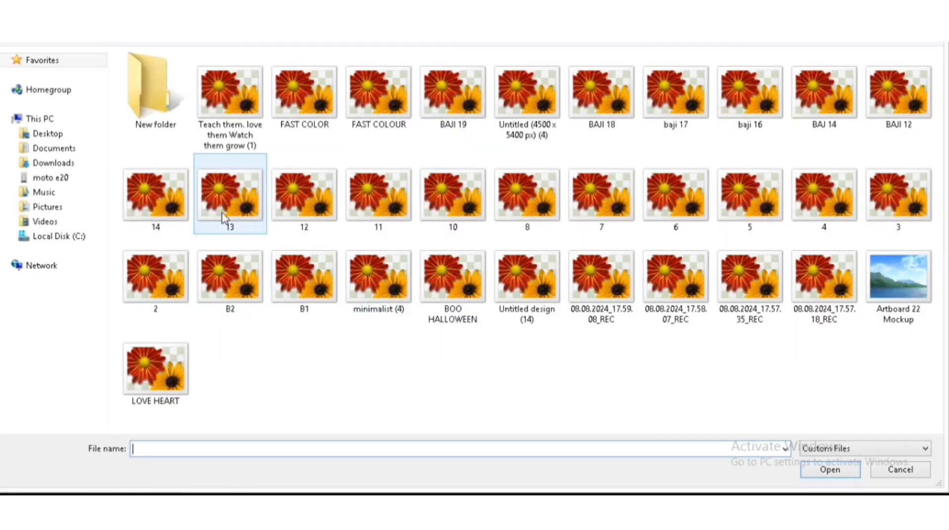
{"action": "double_click", "coordinate": [224, 218]}
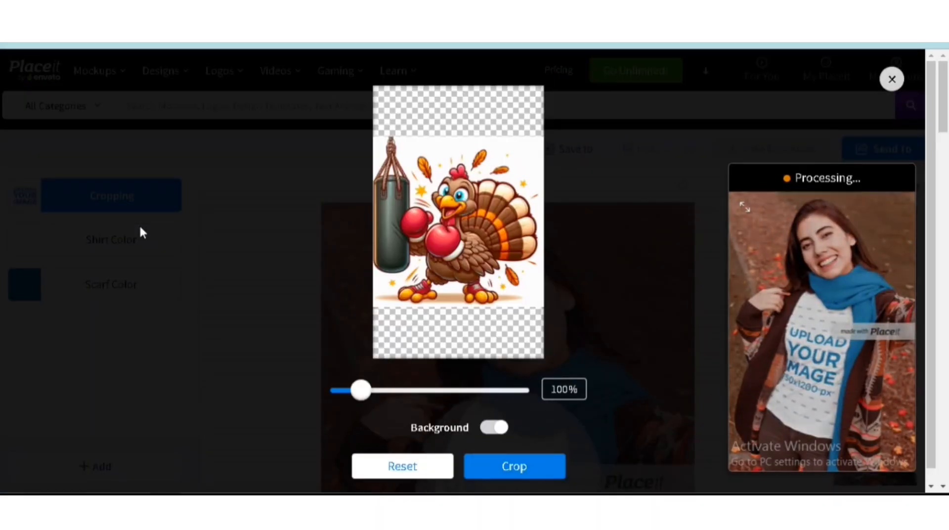
{"action": "left_click", "coordinate": [892, 80]}
Upload the design file "Your paragraph text (4)" from the device as the mockup's shirt artwork.
{"action": "left_click", "coordinate": [97, 208]}
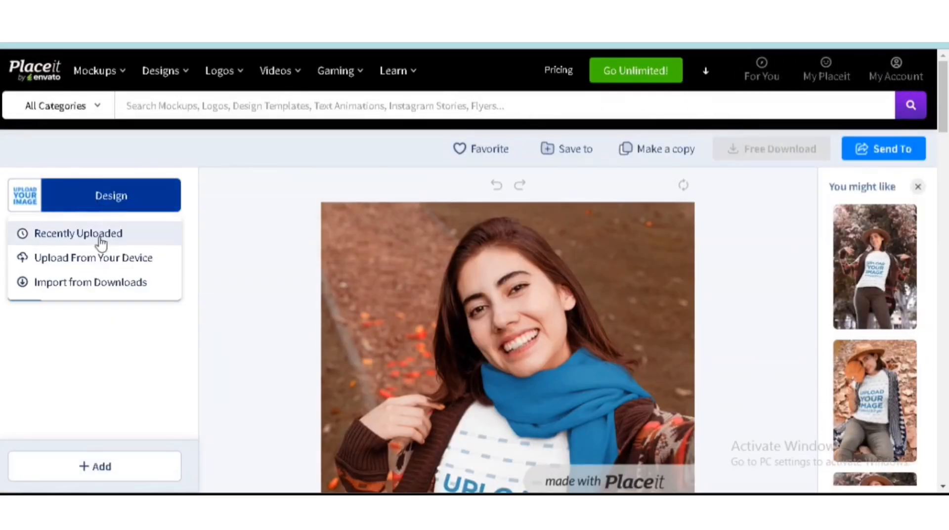
{"action": "left_click", "coordinate": [95, 258]}
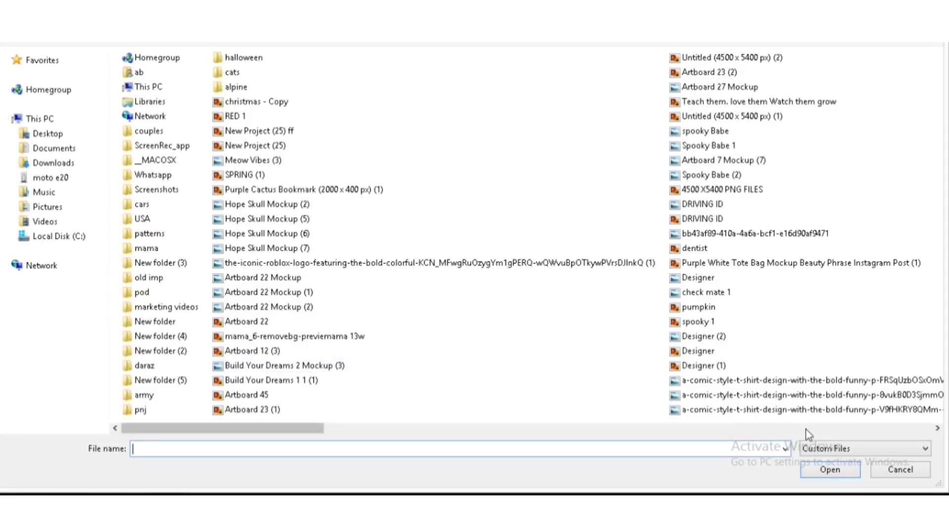
{"action": "scroll", "coordinate": [764, 323], "scroll_direction": "right", "scroll_amount": 3}
{"action": "left_click", "coordinate": [585, 151]}
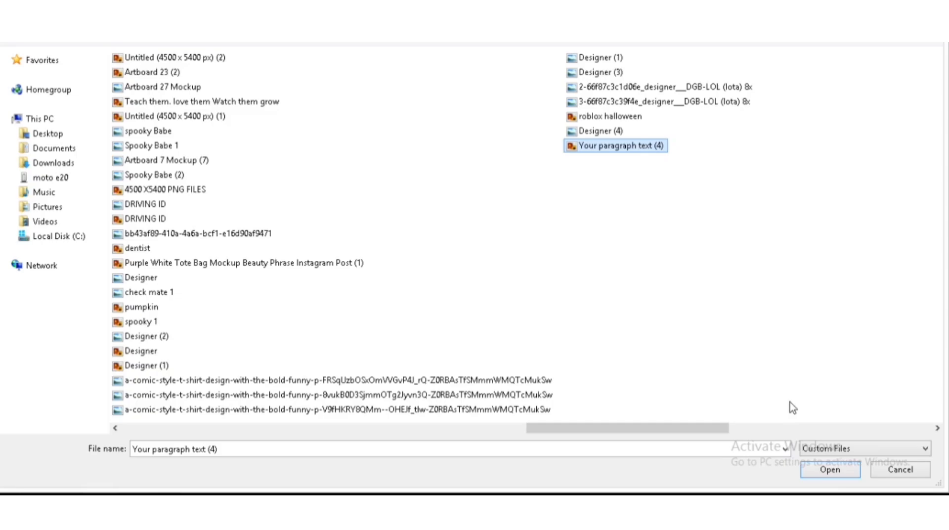
{"action": "left_click", "coordinate": [832, 471]}
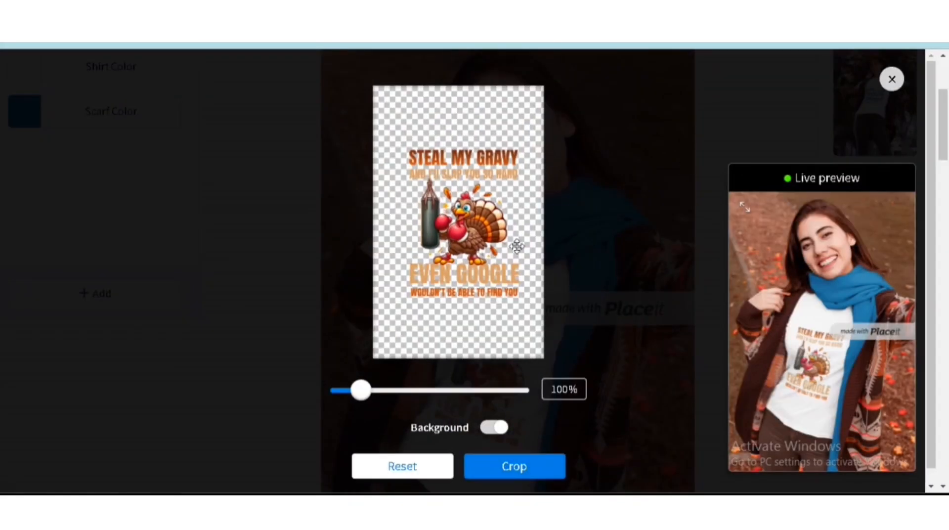
Move the "STEAL MY GRAVY" artwork to the upper part of the print area and apply the crop at 100% scale.
{"action": "left_click_drag", "start_coordinate": [448, 242], "coordinate": [438, 200]}
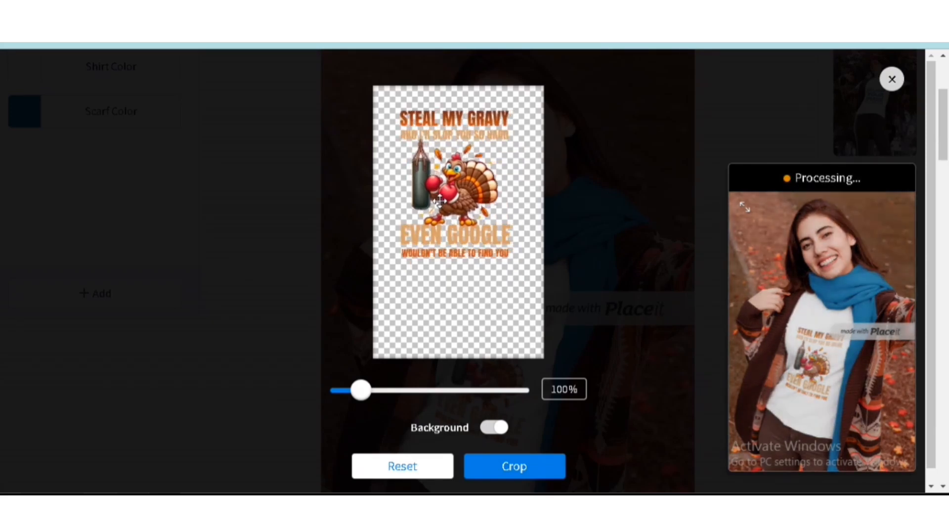
{"action": "left_click", "coordinate": [517, 466]}
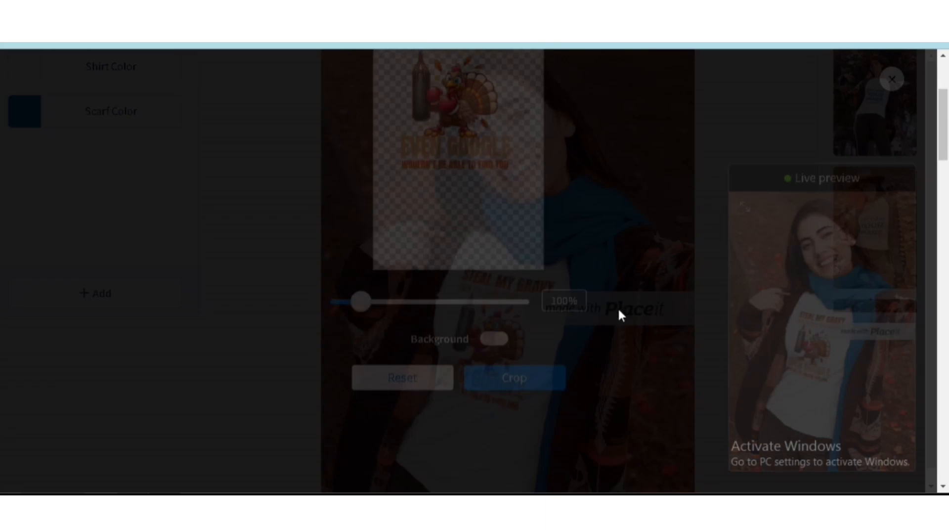
{"action": "scroll", "coordinate": [42, 140], "scroll_direction": "up", "scroll_amount": 2}
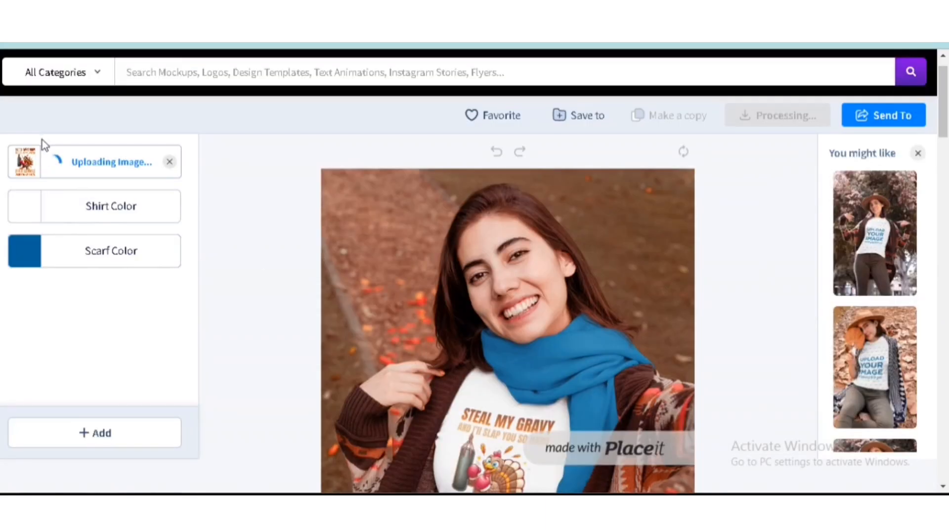
Set the mockup's shirt color to black and its scarf color to red.
{"action": "left_click", "coordinate": [44, 211]}
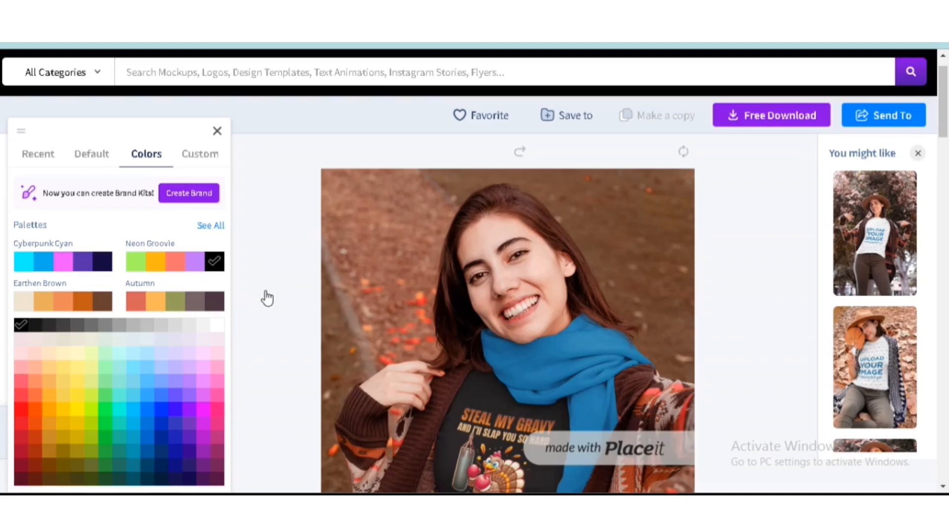
{"action": "left_click", "coordinate": [267, 298]}
{"action": "scroll", "coordinate": [267, 296], "scroll_direction": "down", "scroll_amount": 1}
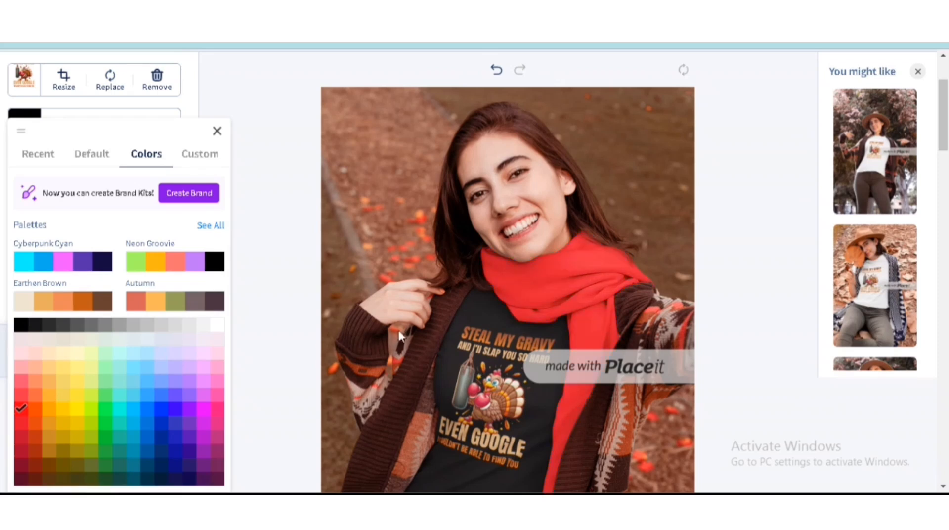
Try Earthen Brown dark orange, pale pink and peach for the scarf, and check the full mockup image.
{"action": "scroll", "coordinate": [59, 376], "scroll_direction": "down", "scroll_amount": 3}
{"action": "left_click", "coordinate": [34, 286]}
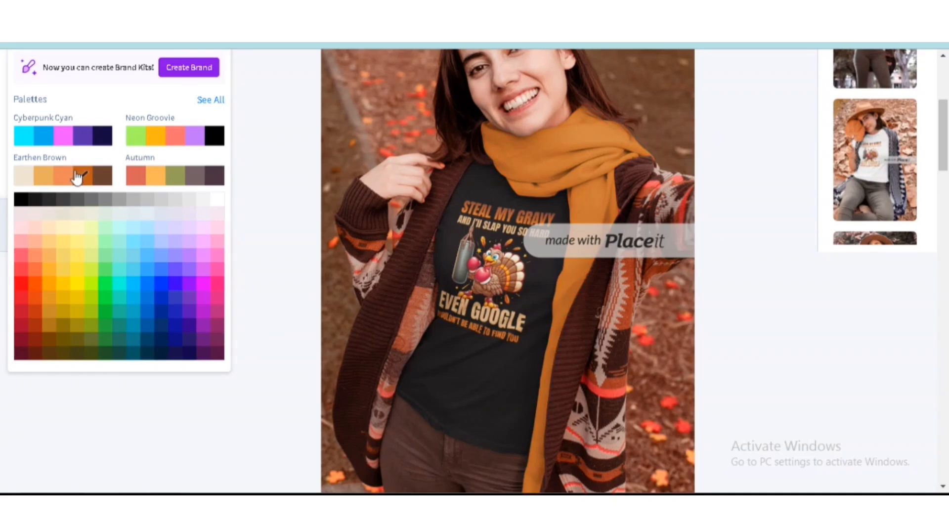
{"action": "left_click", "coordinate": [27, 243]}
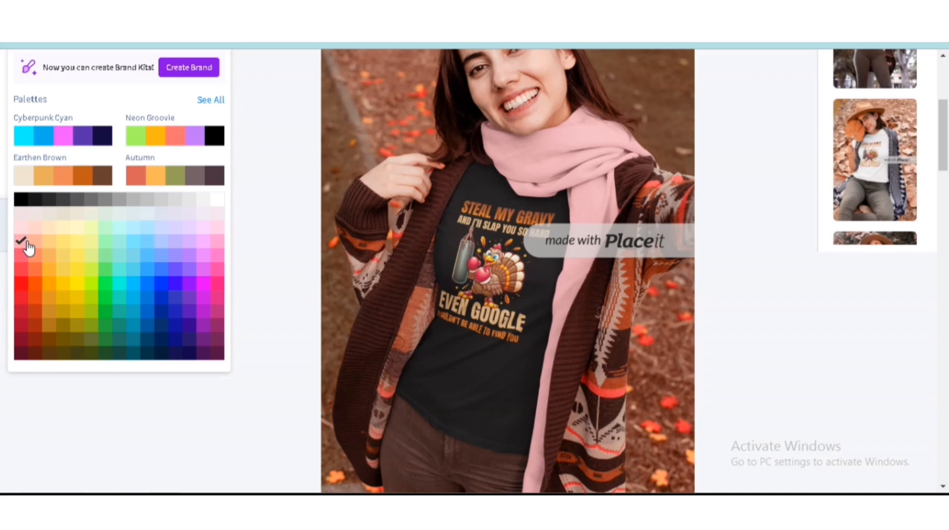
{"action": "left_click", "coordinate": [34, 254]}
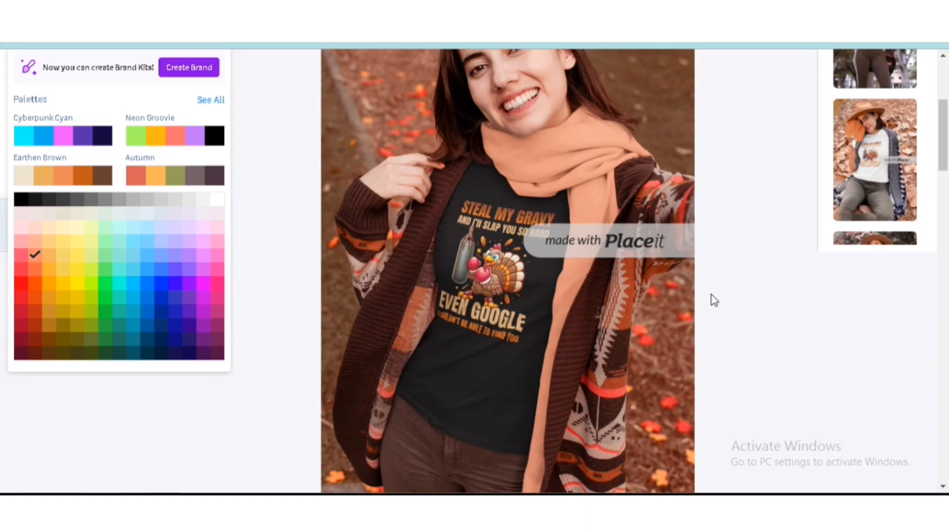
{"action": "mouse_move", "coordinate": [942, 144]}
{"action": "left_mouse_down"}
{"action": "mouse_move", "coordinate": [944, 115]}
{"action": "mouse_move", "coordinate": [947, 154]}
{"action": "mouse_move", "coordinate": [947, 146]}
{"action": "left_mouse_up"}
{"action": "scroll", "coordinate": [581, 331], "scroll_direction": "down", "scroll_amount": 4}
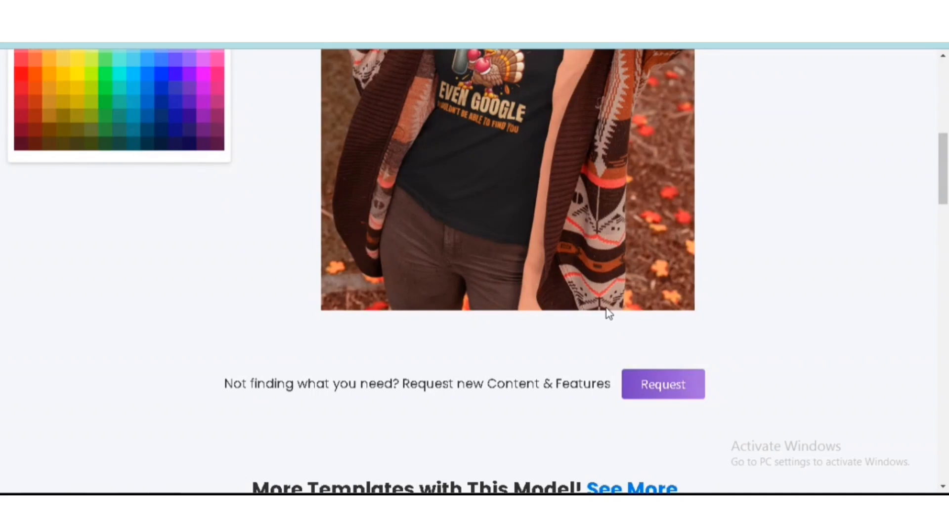
{"action": "scroll", "coordinate": [607, 312], "scroll_direction": "up", "scroll_amount": 5}
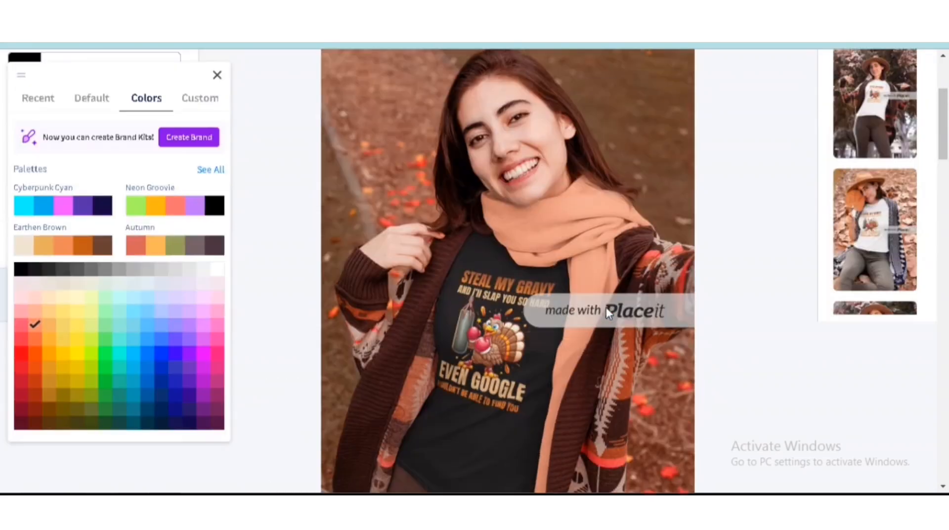
Compare stronger orange tones on the scarf and settle on the light orange from the Earthen Brown palette.
{"action": "left_click", "coordinate": [156, 209]}
{"action": "left_click", "coordinate": [34, 353]}
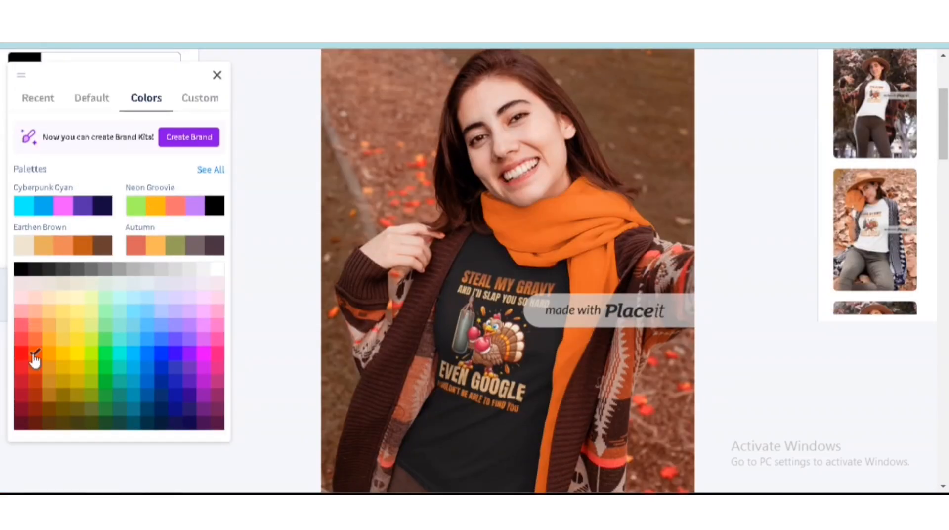
{"action": "left_click", "coordinate": [82, 246]}
{"action": "scroll", "coordinate": [27, 294], "scroll_direction": "down", "scroll_amount": 1}
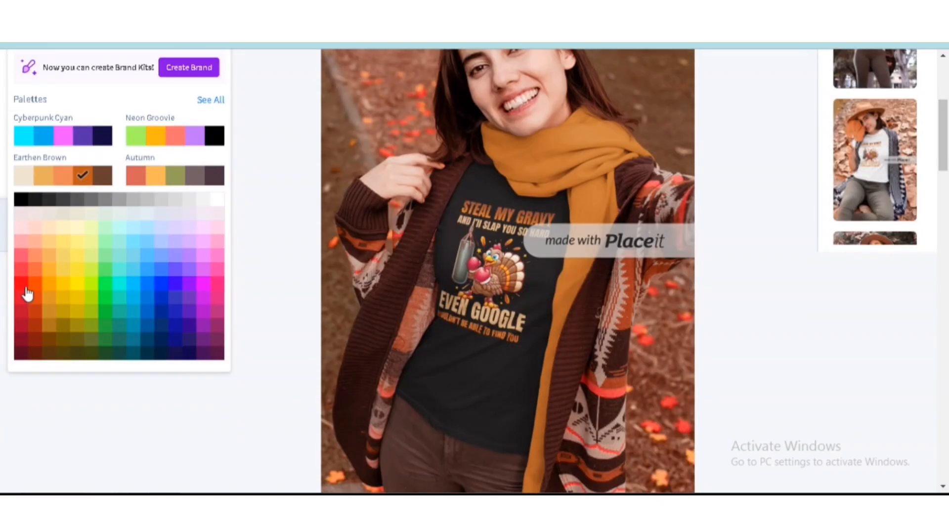
{"action": "left_click", "coordinate": [30, 285]}
{"action": "left_click", "coordinate": [68, 176]}
Download the finished mockup for free as a watermark-free 1440x2160px PNG.
{"action": "scroll", "coordinate": [381, 182], "scroll_direction": "up", "scroll_amount": 4}
{"action": "left_click", "coordinate": [772, 149]}
{"action": "scroll", "coordinate": [235, 435], "scroll_direction": "down", "scroll_amount": 2}
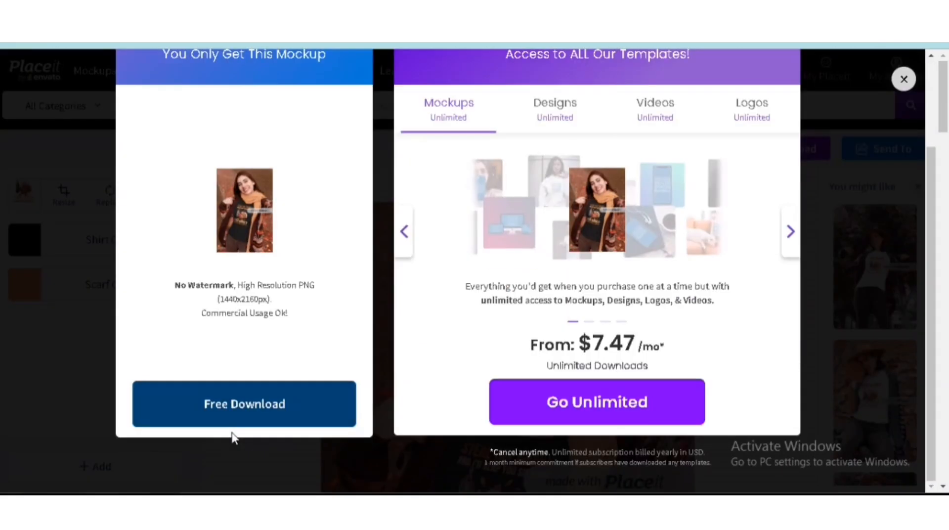
{"action": "left_click", "coordinate": [234, 420]}
{"action": "scroll", "coordinate": [750, 234], "scroll_direction": "down", "scroll_amount": 2}
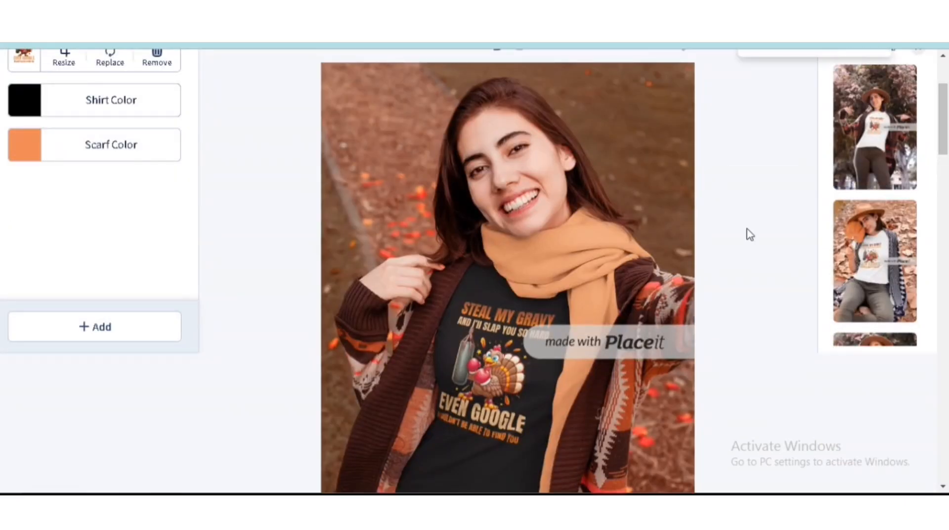
{"action": "scroll", "coordinate": [745, 229], "scroll_direction": "down", "scroll_amount": 1}
{"action": "scroll", "coordinate": [745, 229], "scroll_direction": "up", "scroll_amount": 5}
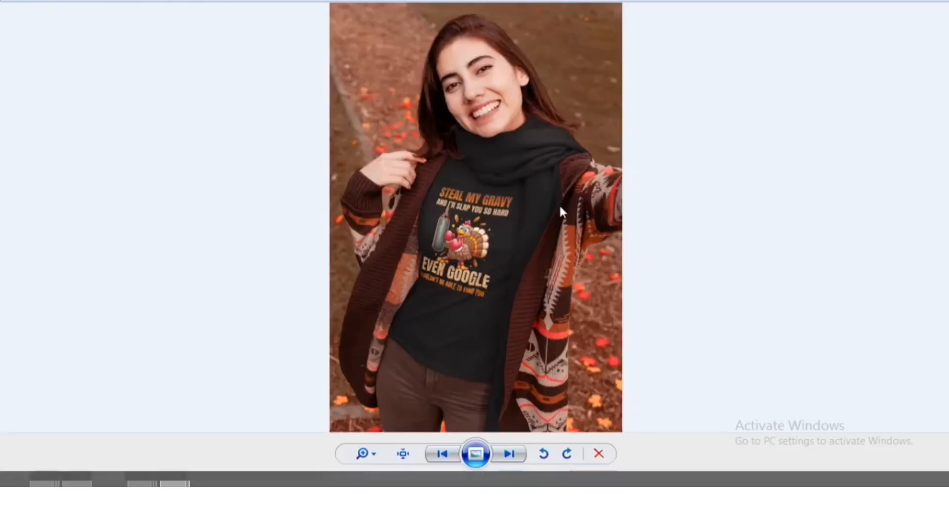